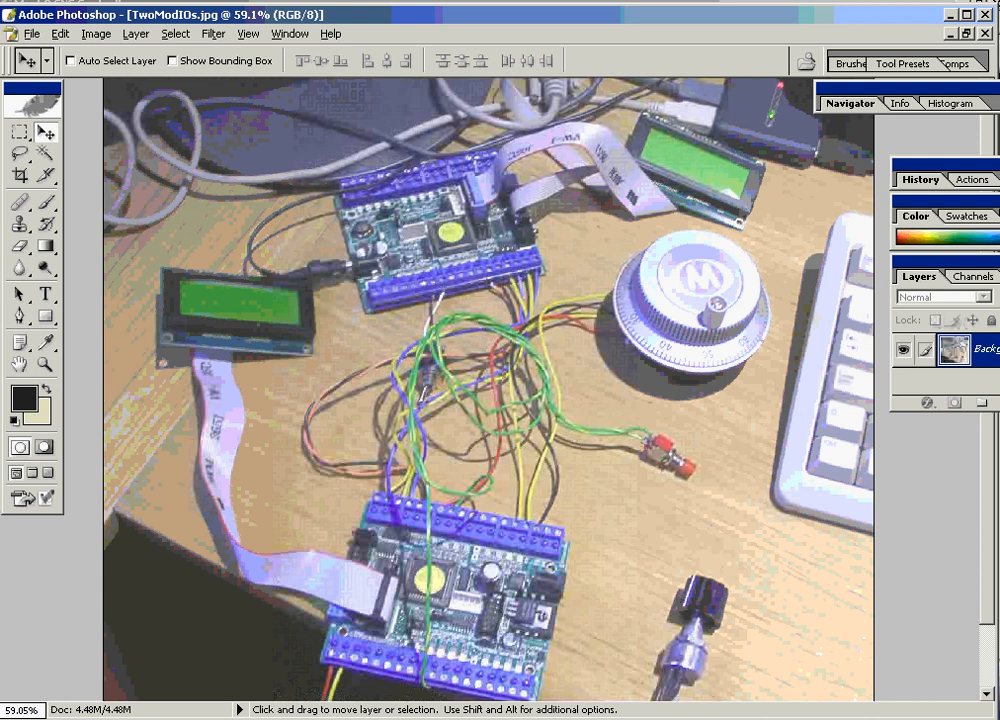
# Switch to Mach3 and open the ModIO plugin's Mach3 configuration for the ModIO1 device.
pyautogui.hotkey('alt', 'Tab')
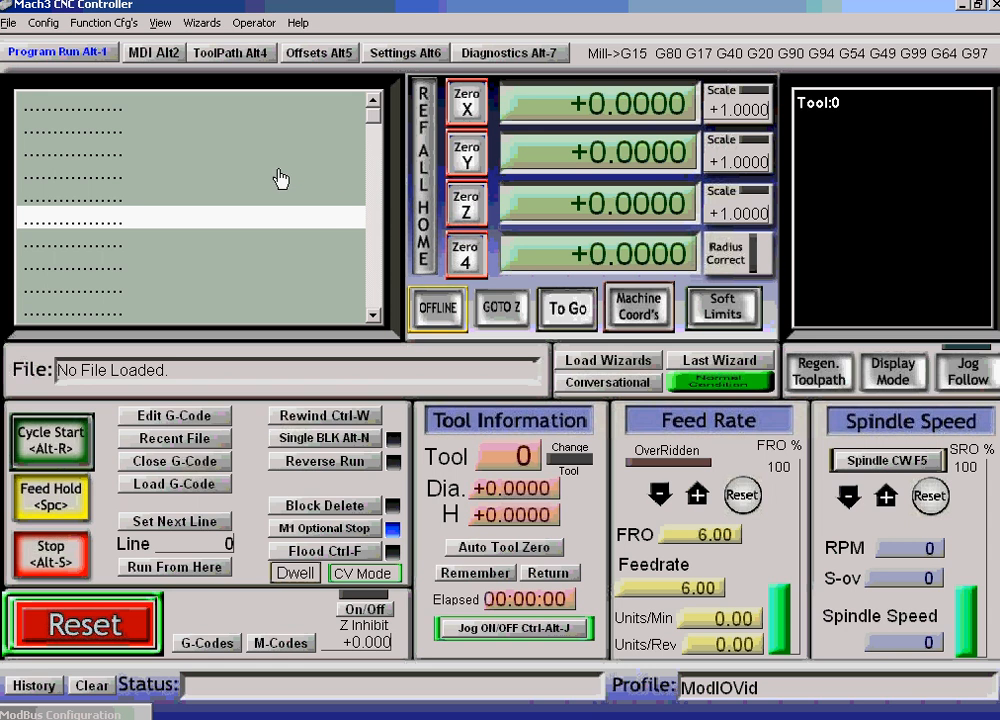
pyautogui.click(44, 22)
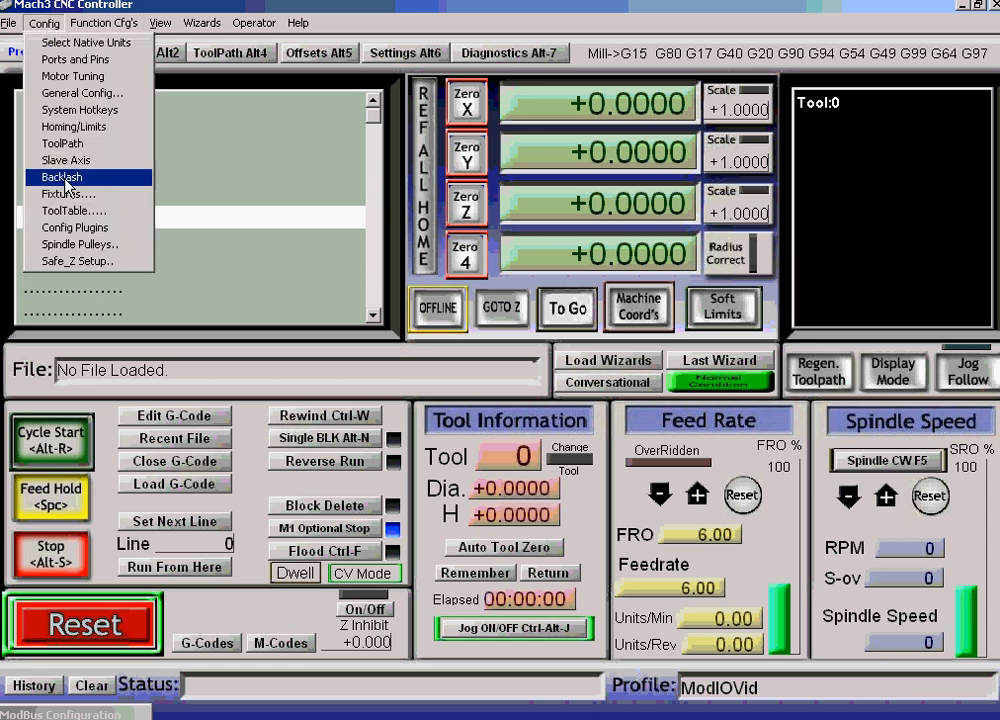
pyautogui.click(72, 227)
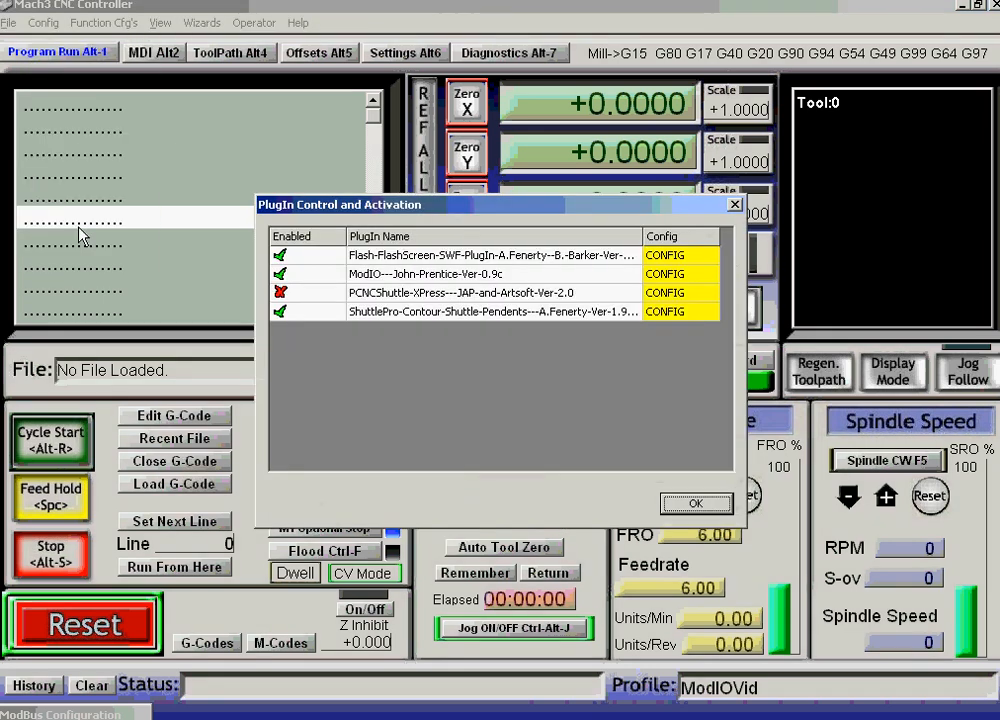
pyautogui.click(683, 276)
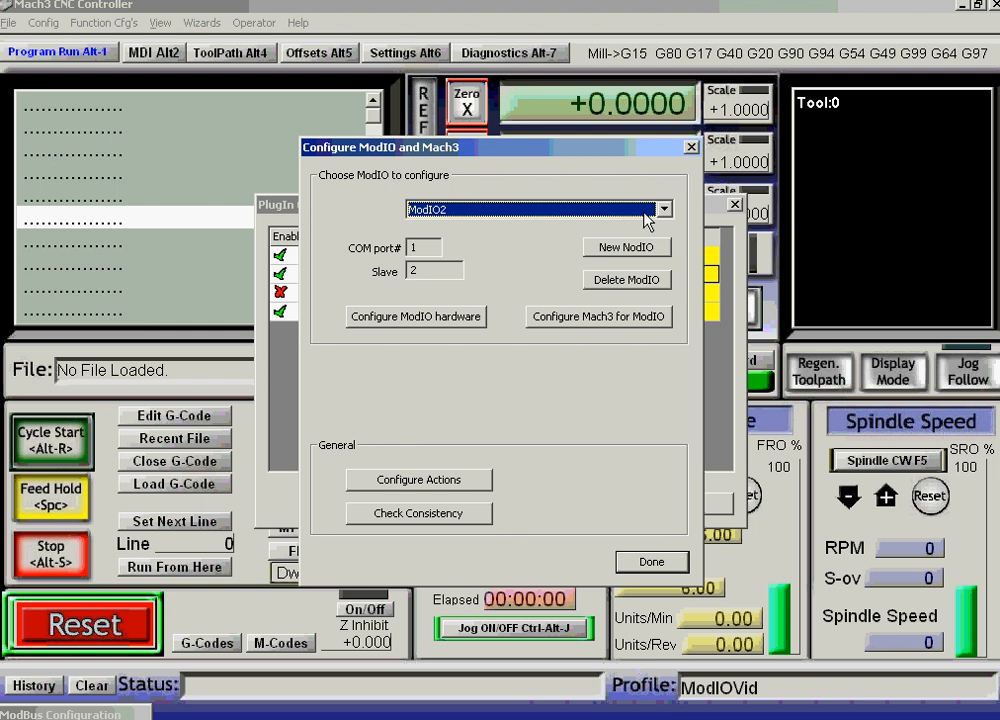
pyautogui.click(663, 209)
pyautogui.click(441, 226)
pyautogui.click(614, 318)
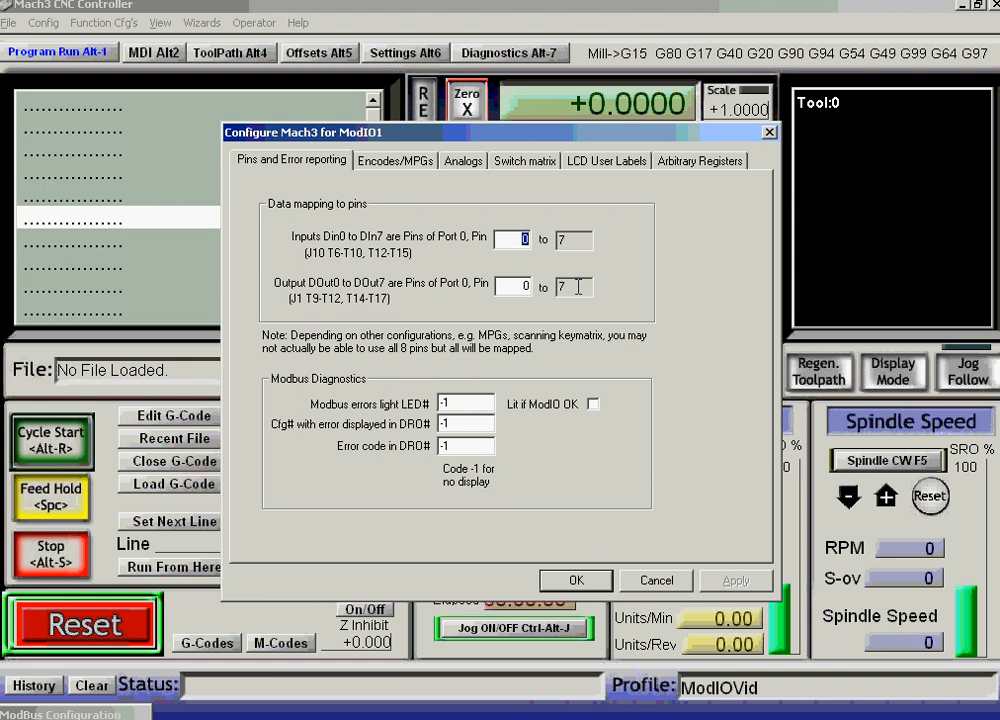
# Examine ModIO1's encoder, analog, switch matrix, LCD label, arbitrary register and pin settings, accept them unchanged, and close the clash list.
pyautogui.click(396, 163)
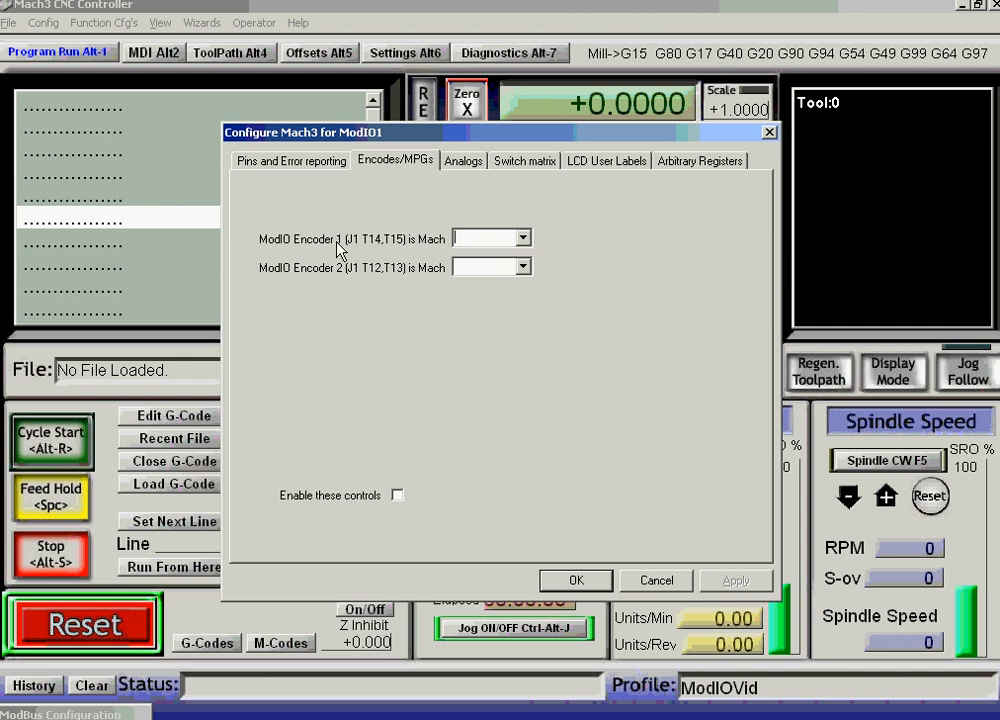
pyautogui.click(523, 239)
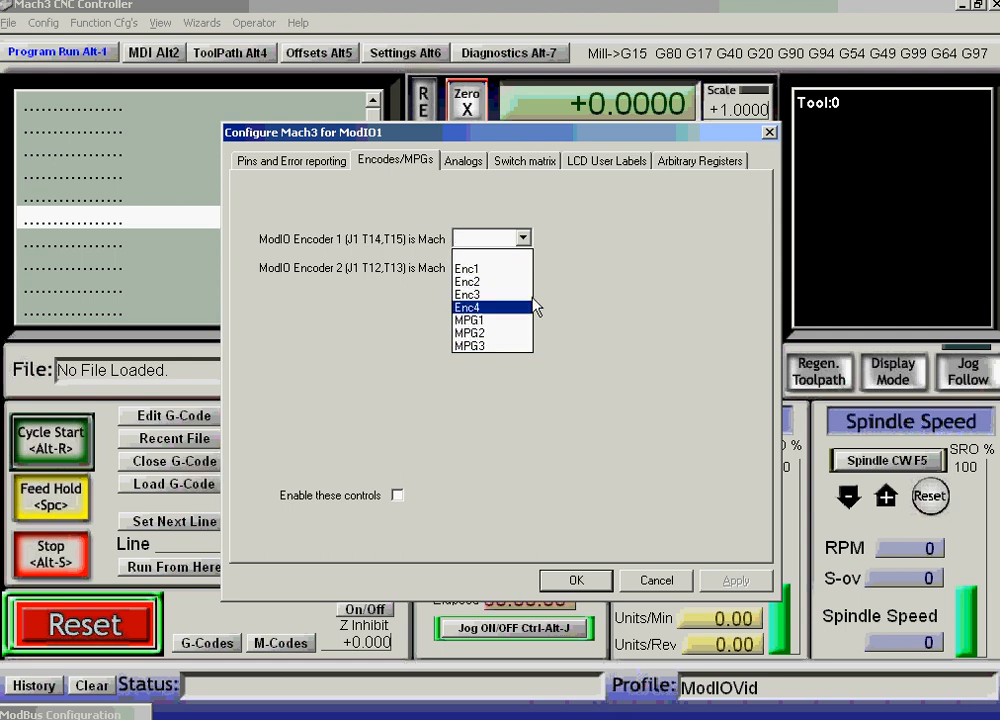
pyautogui.click(603, 241)
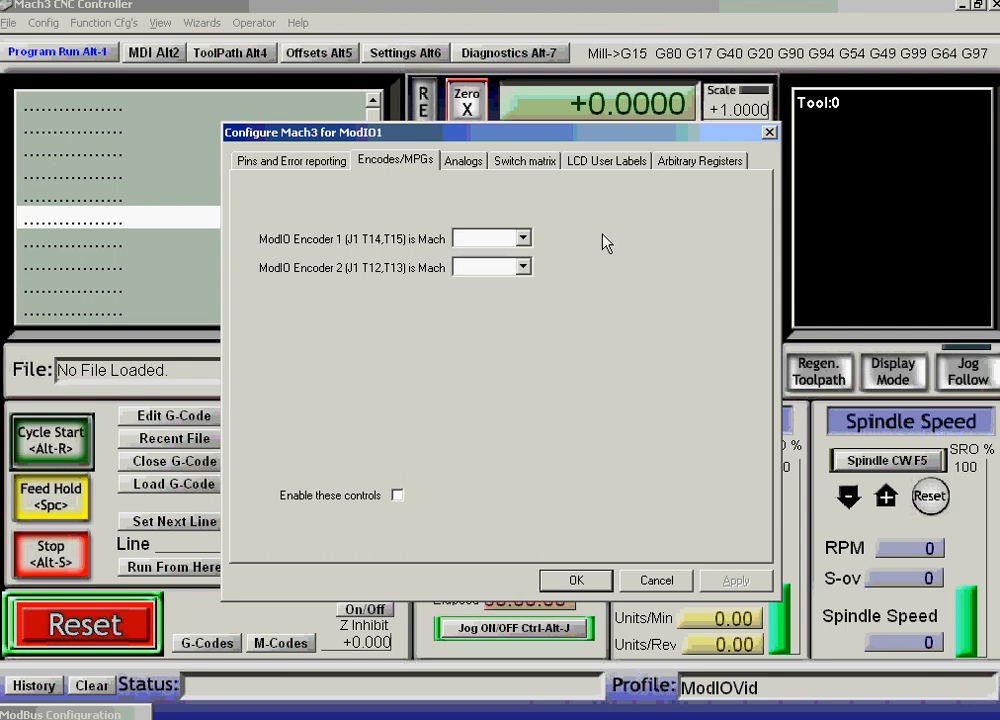
pyautogui.click(464, 161)
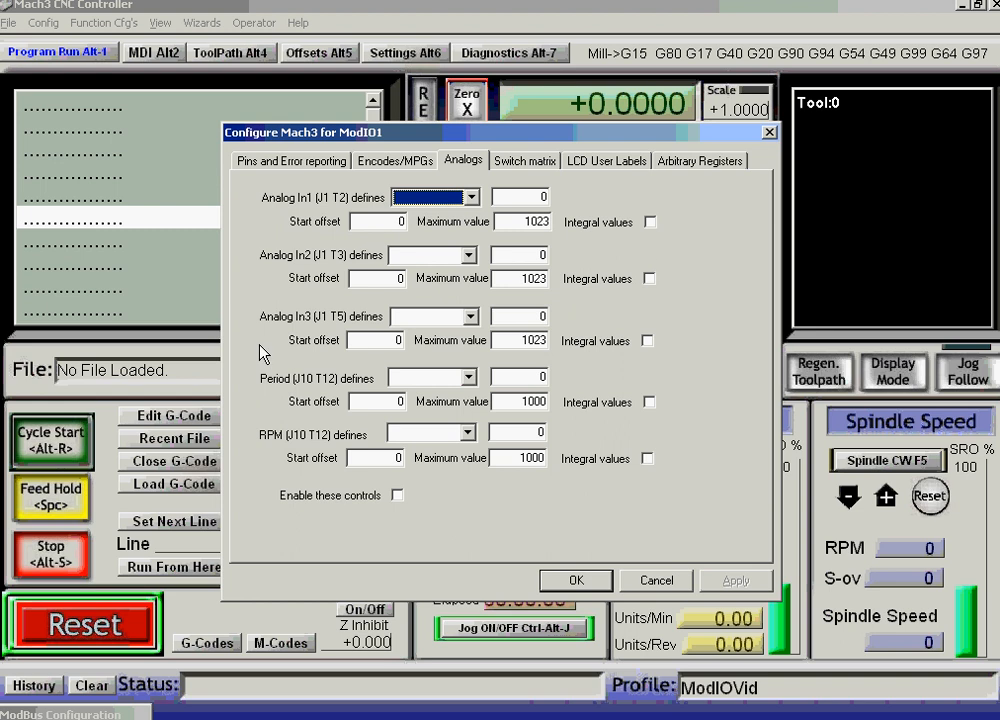
pyautogui.click(474, 198)
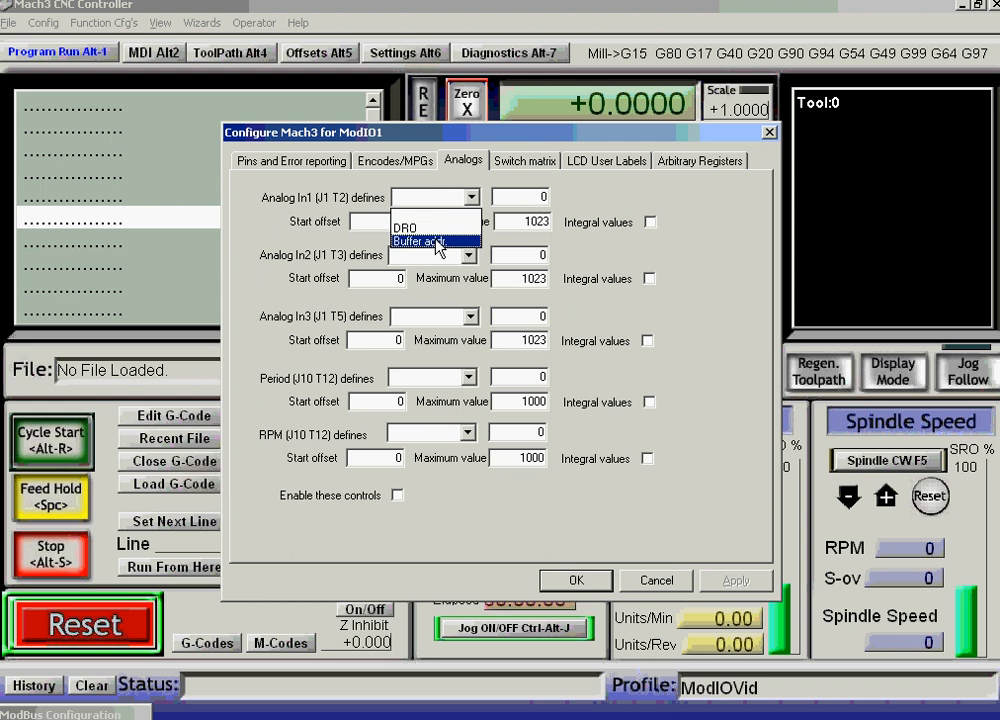
pyautogui.click(610, 195)
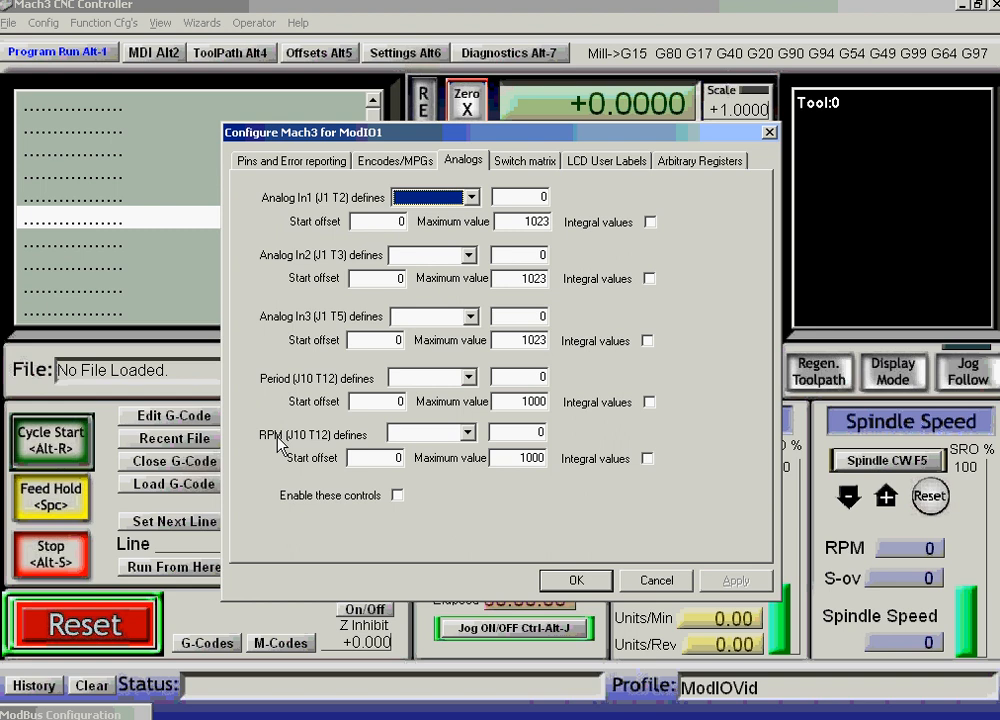
pyautogui.click(525, 167)
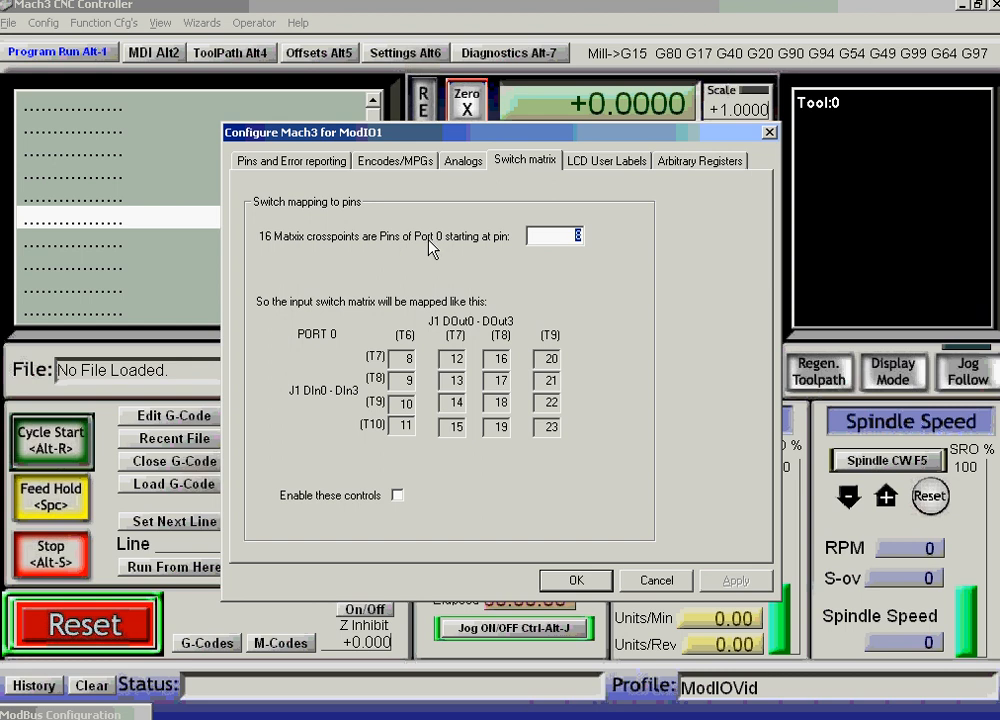
pyautogui.click(593, 168)
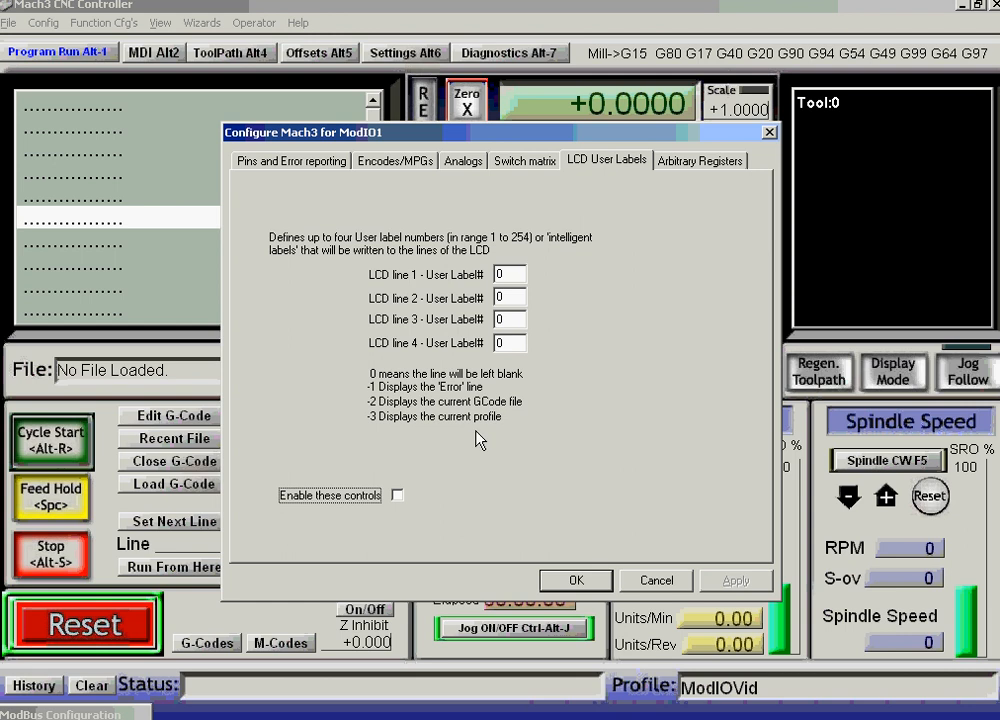
pyautogui.click(694, 161)
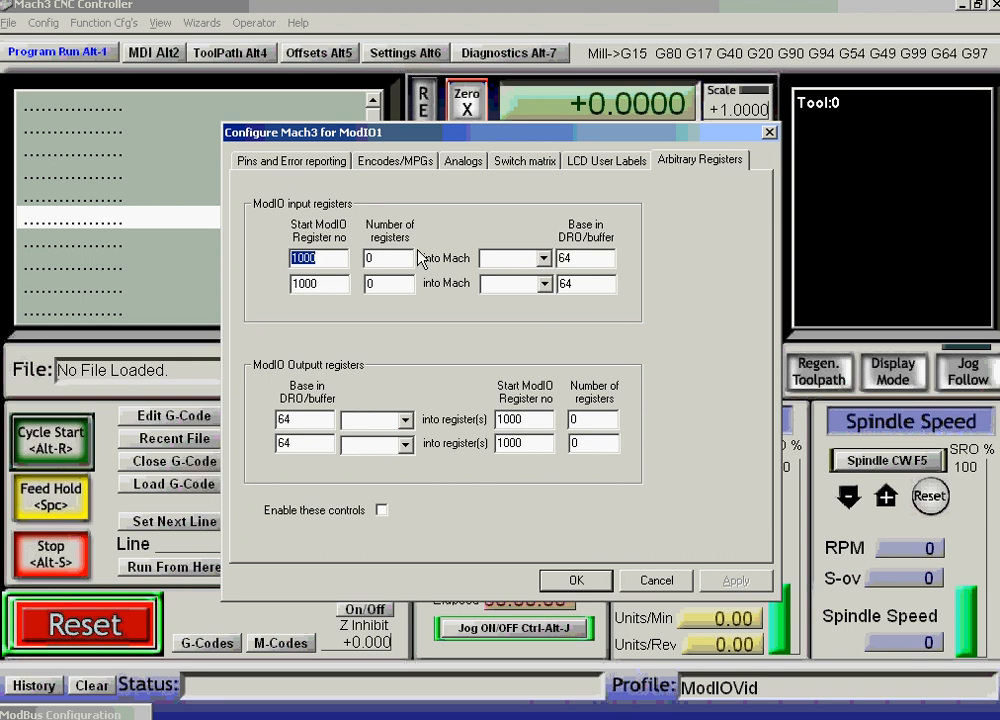
pyautogui.click(305, 164)
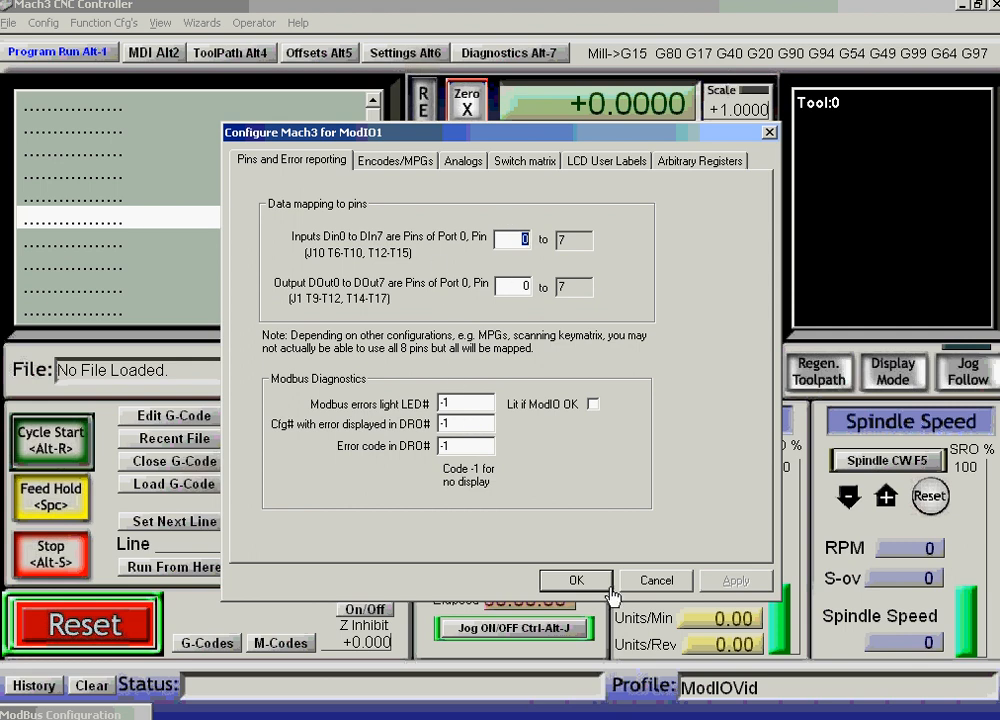
pyautogui.click(576, 581)
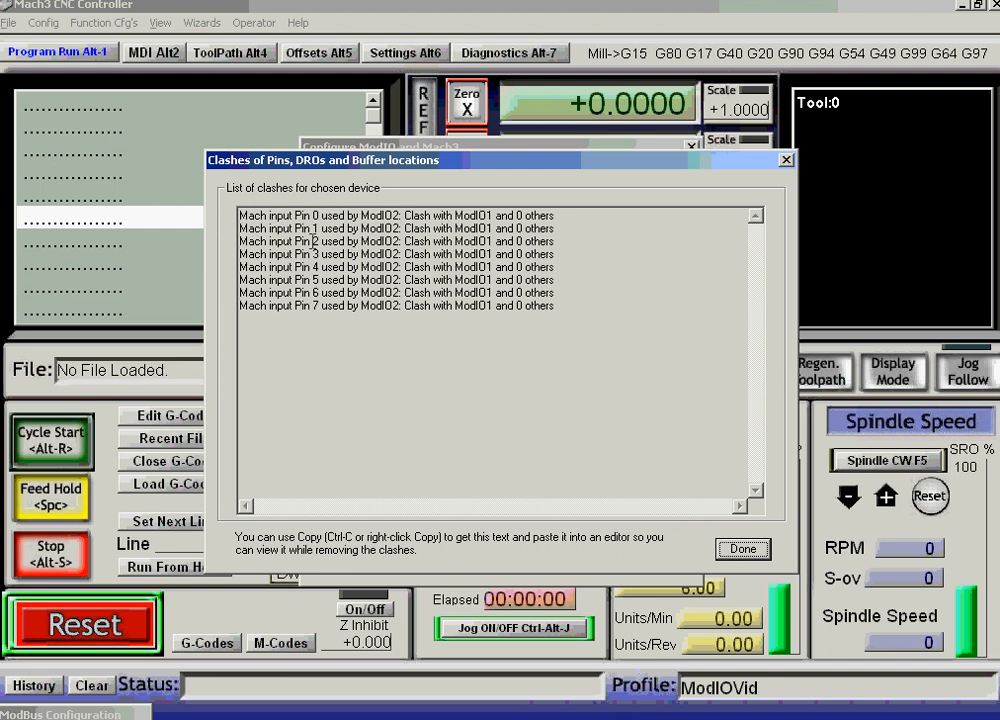
pyautogui.click(741, 551)
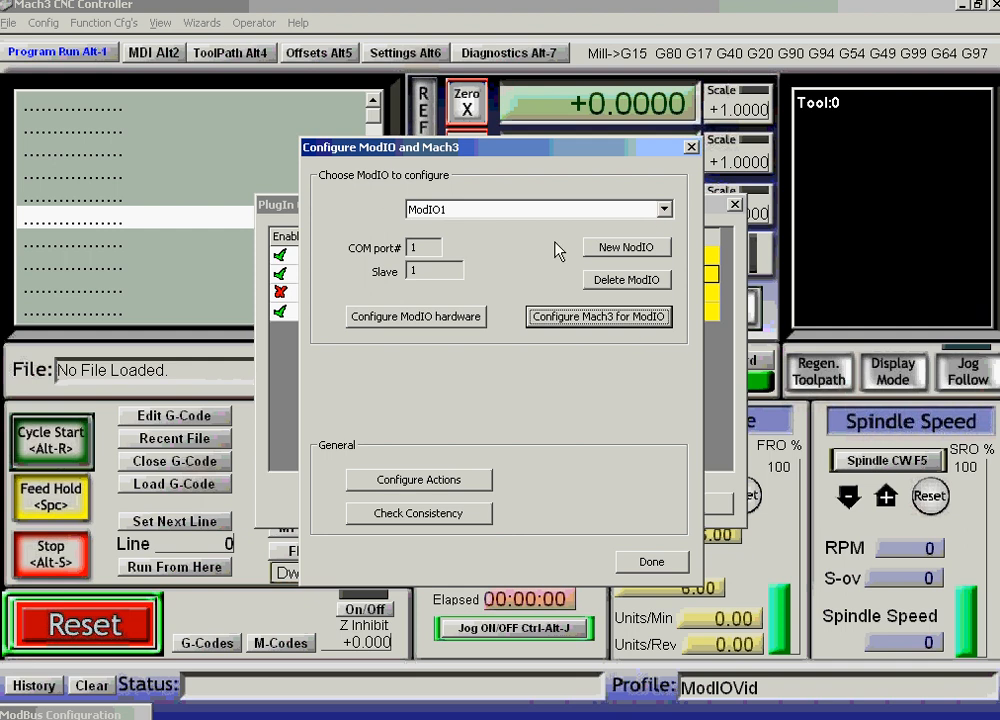
# Set both the input and output starting pins of ModIO2 to 8 and close the plugin configuration.
pyautogui.click(664, 210)
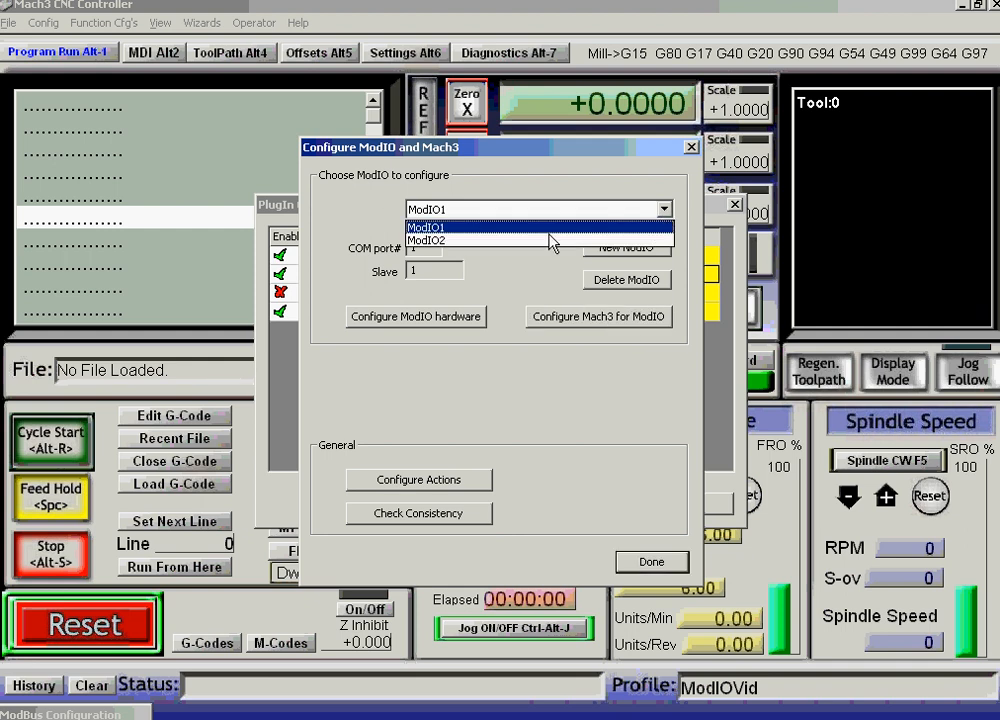
pyautogui.click(441, 240)
pyautogui.click(578, 317)
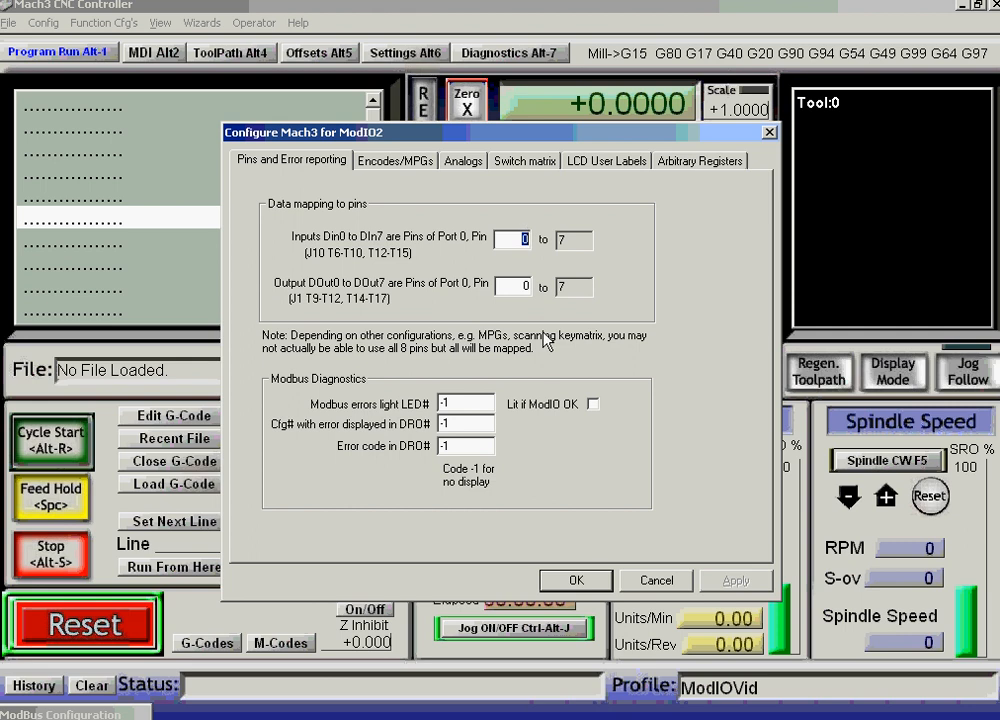
pyautogui.write('8')
pyautogui.doubleClick(524, 285)
pyautogui.write('8')
pyautogui.click(577, 581)
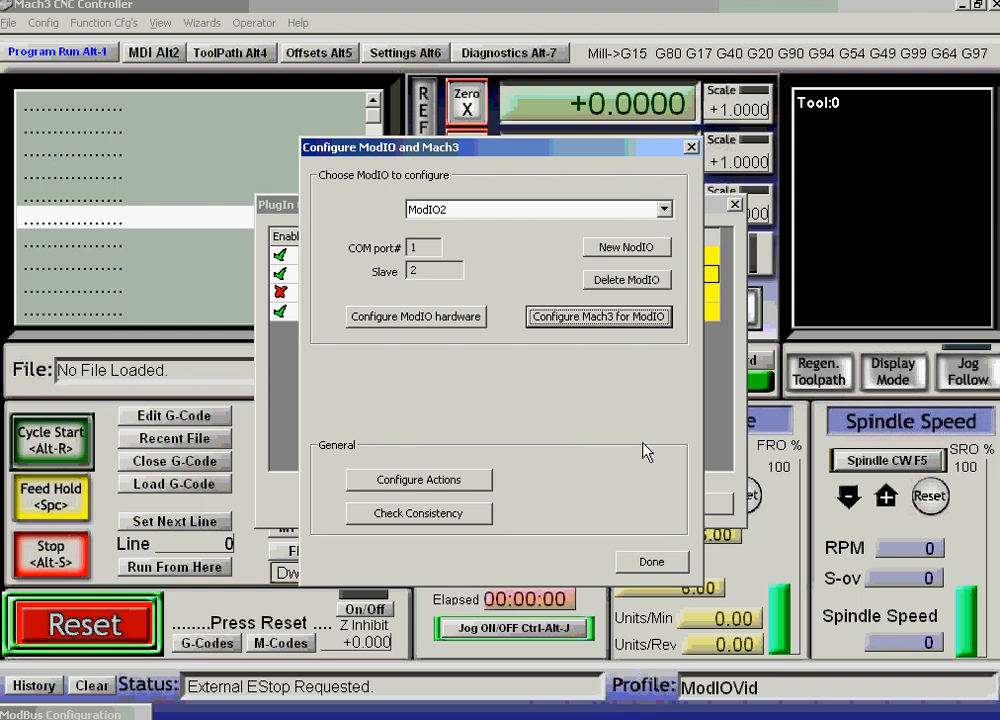
pyautogui.click(658, 566)
pyautogui.click(694, 505)
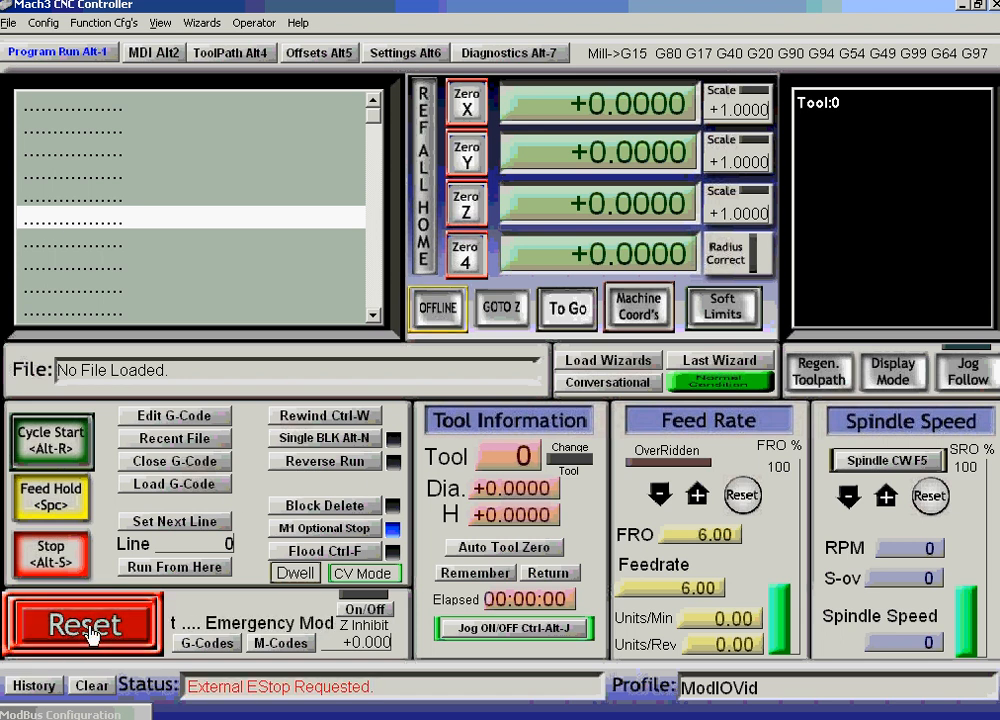
# Assign the EStop input signal to port 1, apply the change, and reset the controller.
pyautogui.click(44, 22)
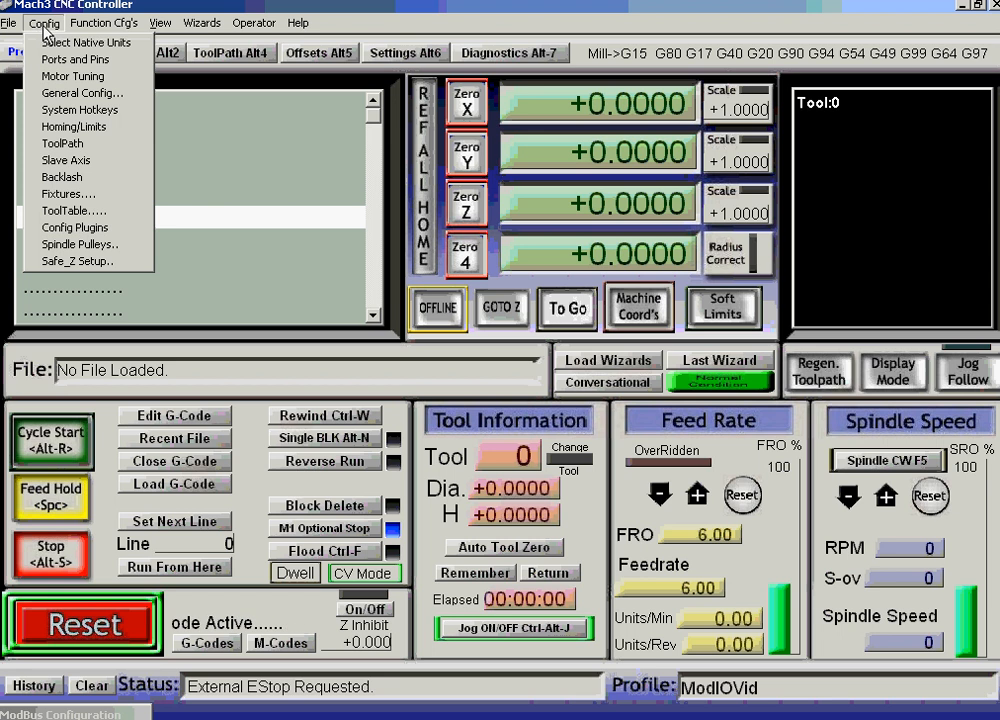
pyautogui.click(62, 62)
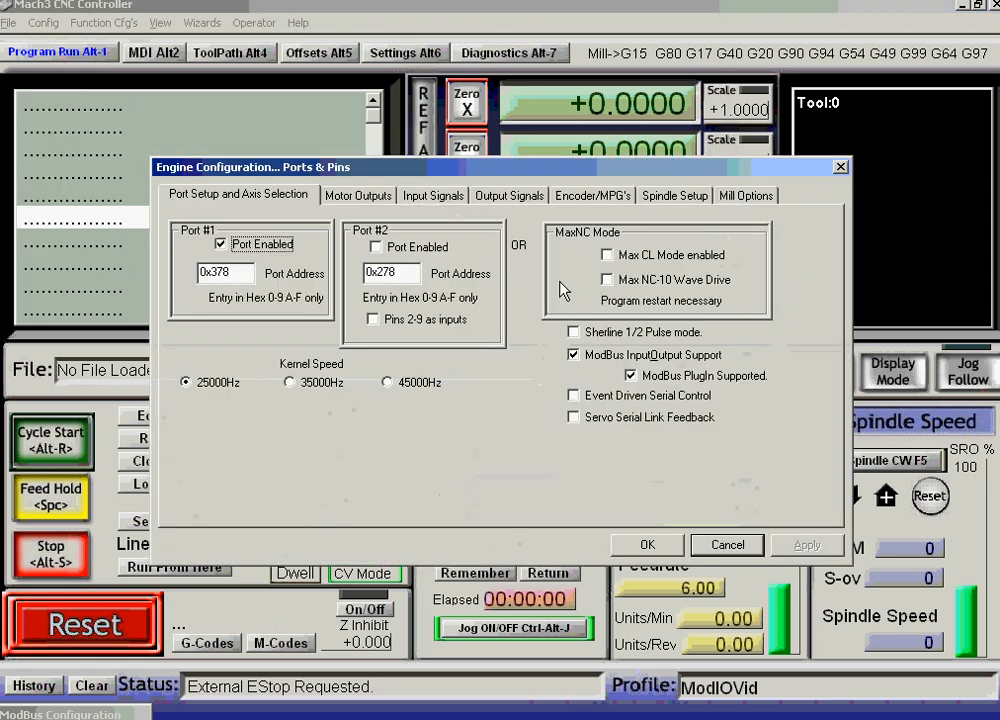
pyautogui.click(430, 197)
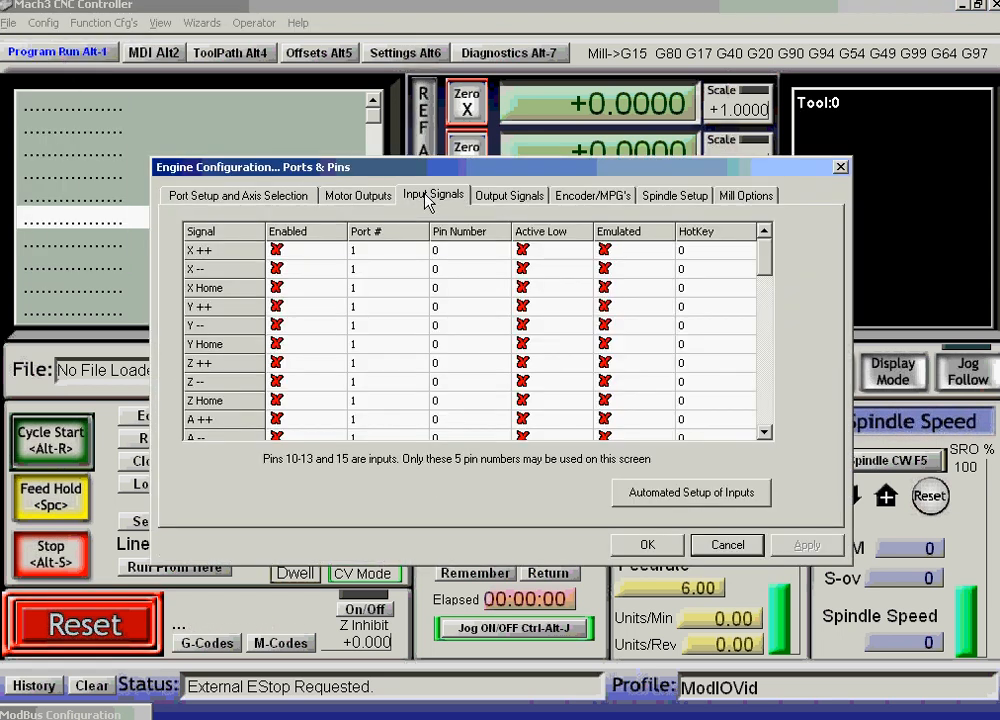
pyautogui.moveTo(762, 262); pyautogui.dragTo(765, 323)
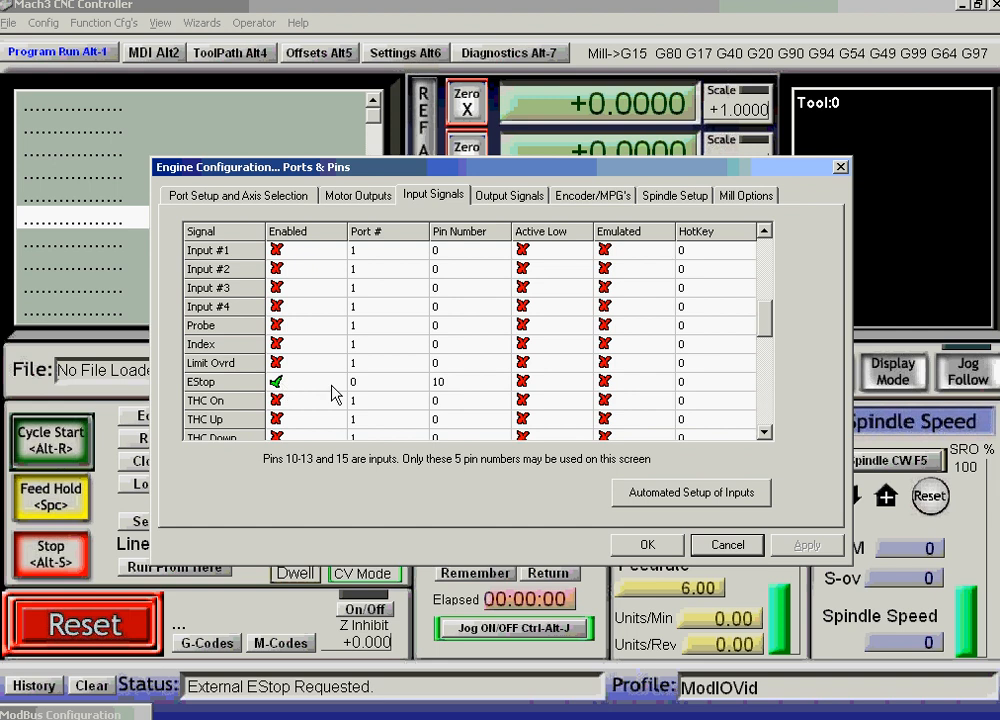
pyautogui.click(358, 388)
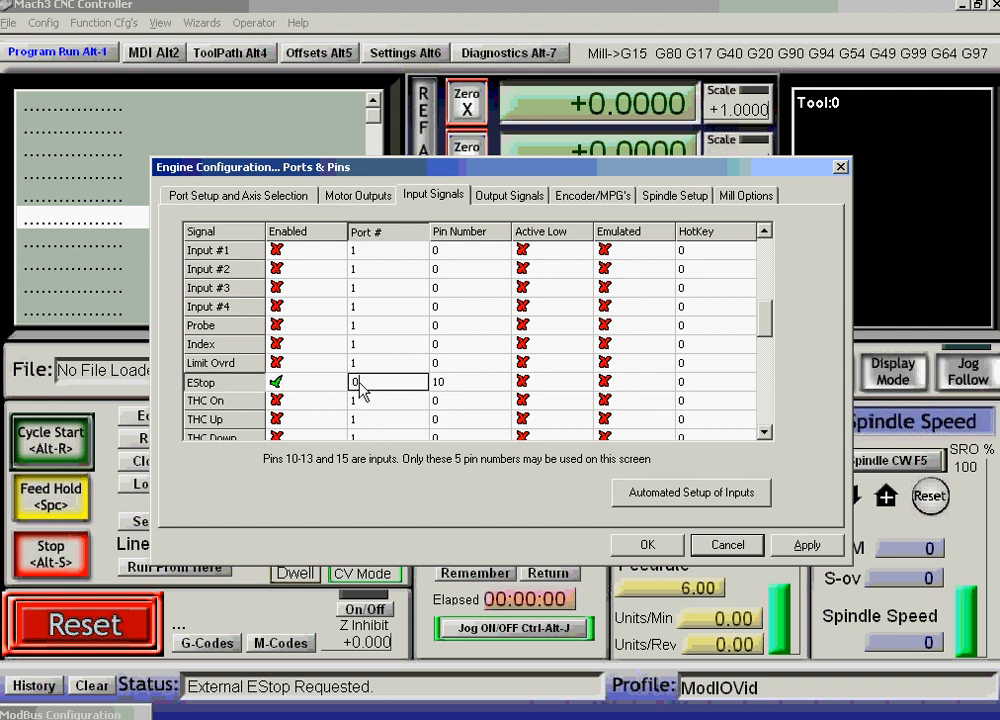
pyautogui.write('1')
pyautogui.click(807, 545)
pyautogui.click(647, 545)
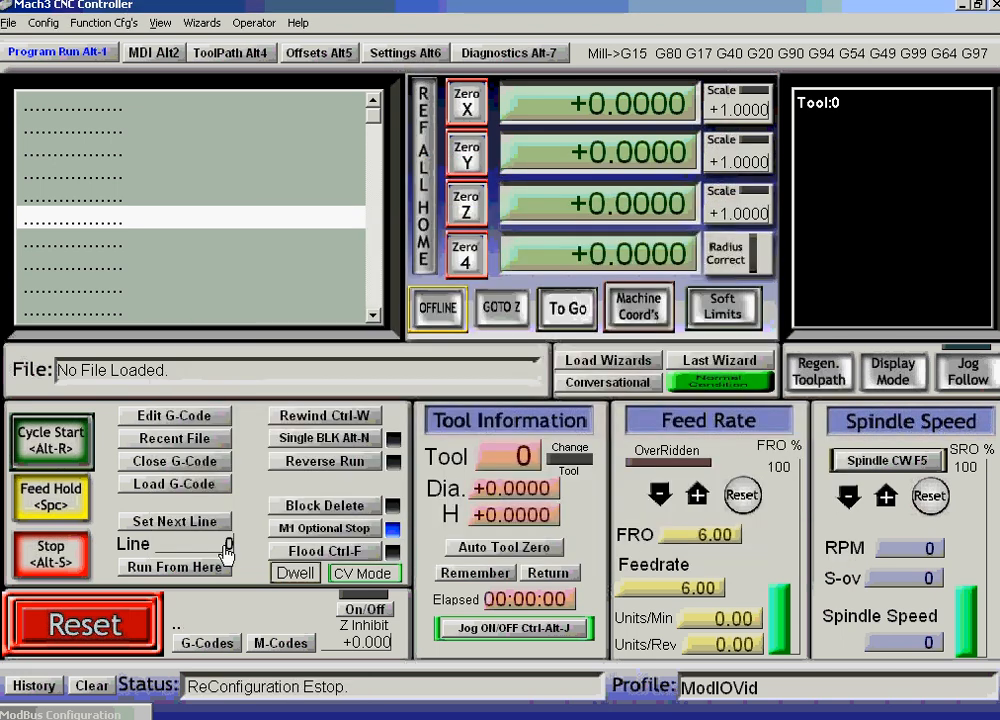
pyautogui.click(110, 627)
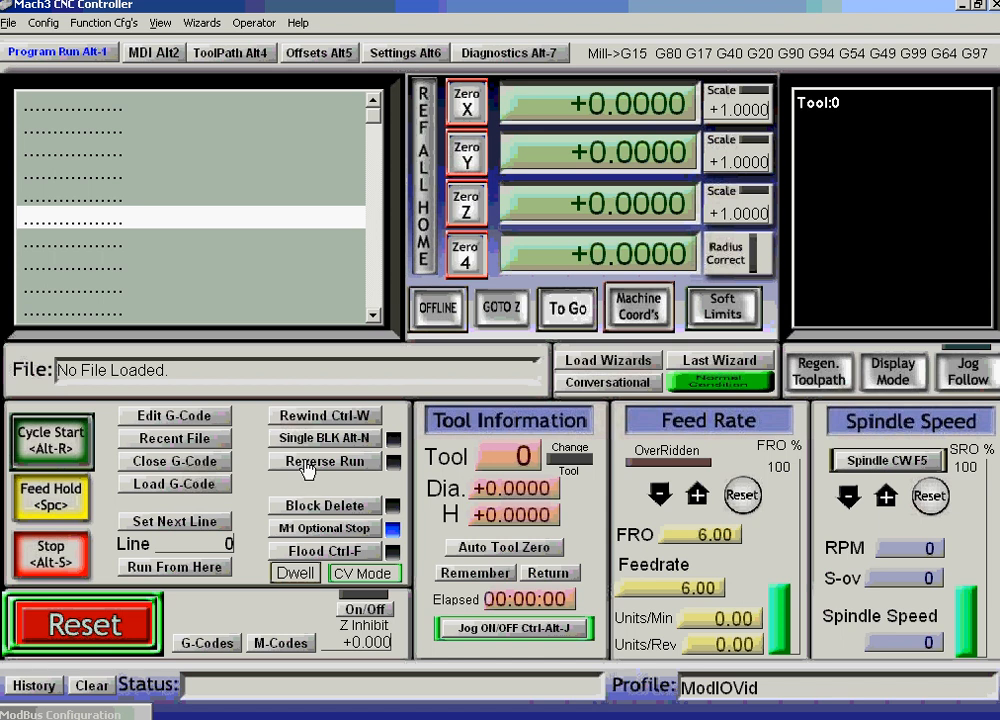
# Enable the Input #1 signal in the Ports and Pins configuration.
pyautogui.click(47, 23)
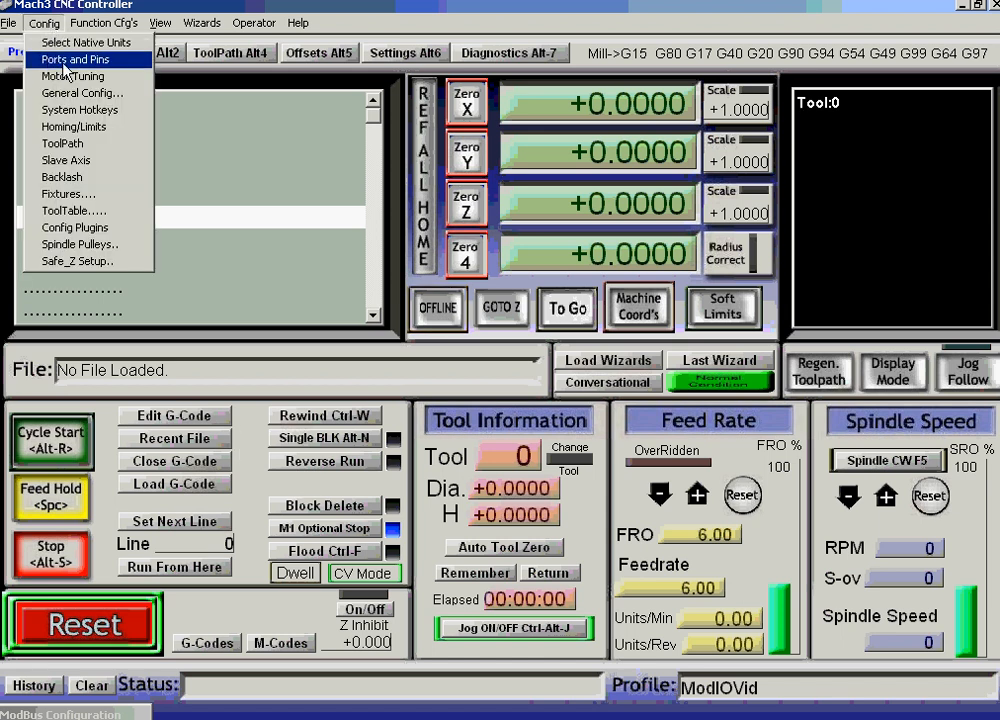
pyautogui.click(65, 62)
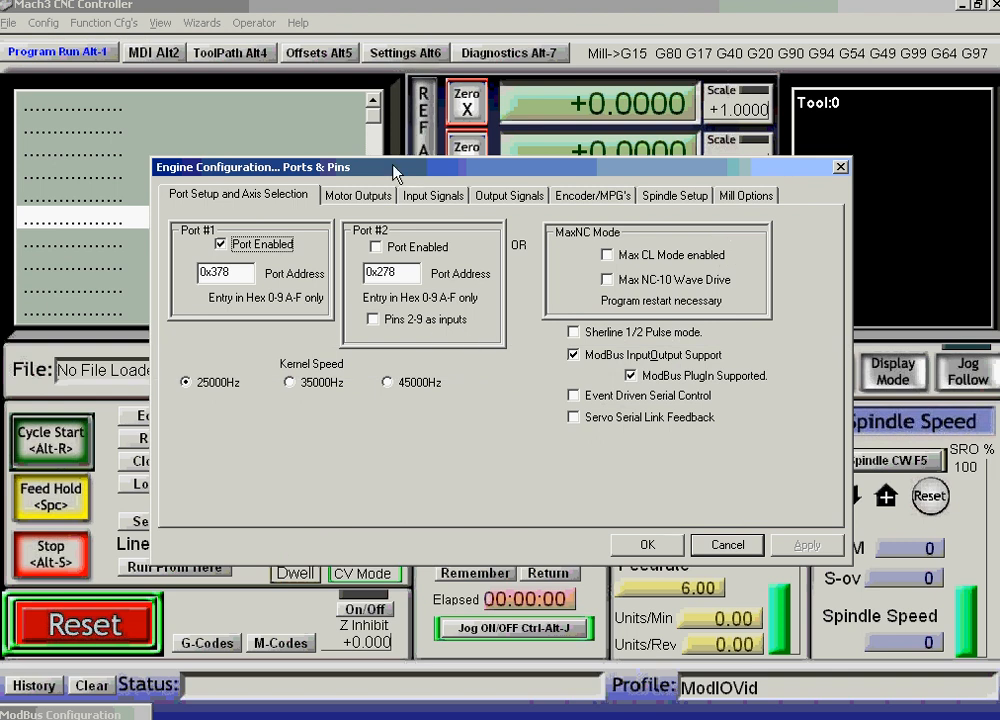
pyautogui.click(433, 196)
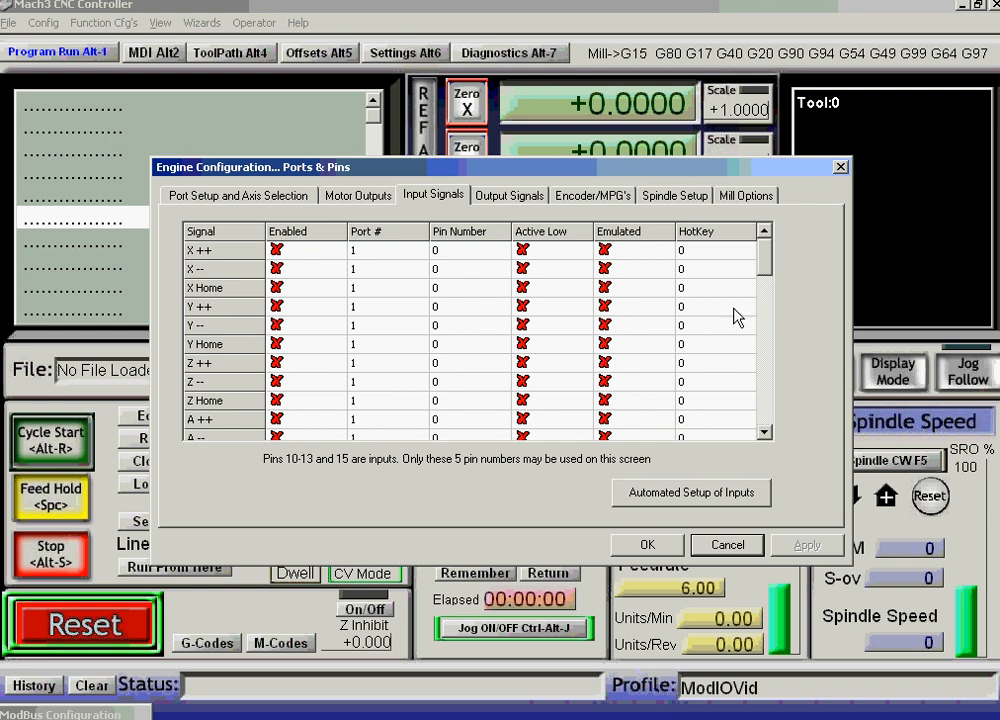
pyautogui.moveTo(768, 261); pyautogui.dragTo(768, 315)
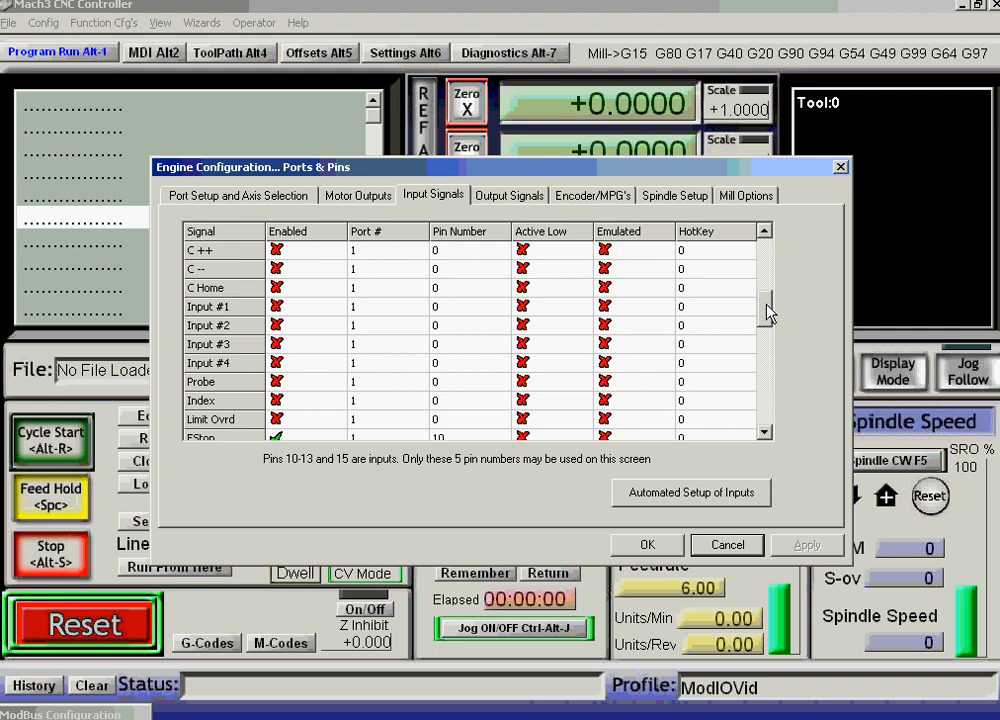
pyautogui.click(278, 308)
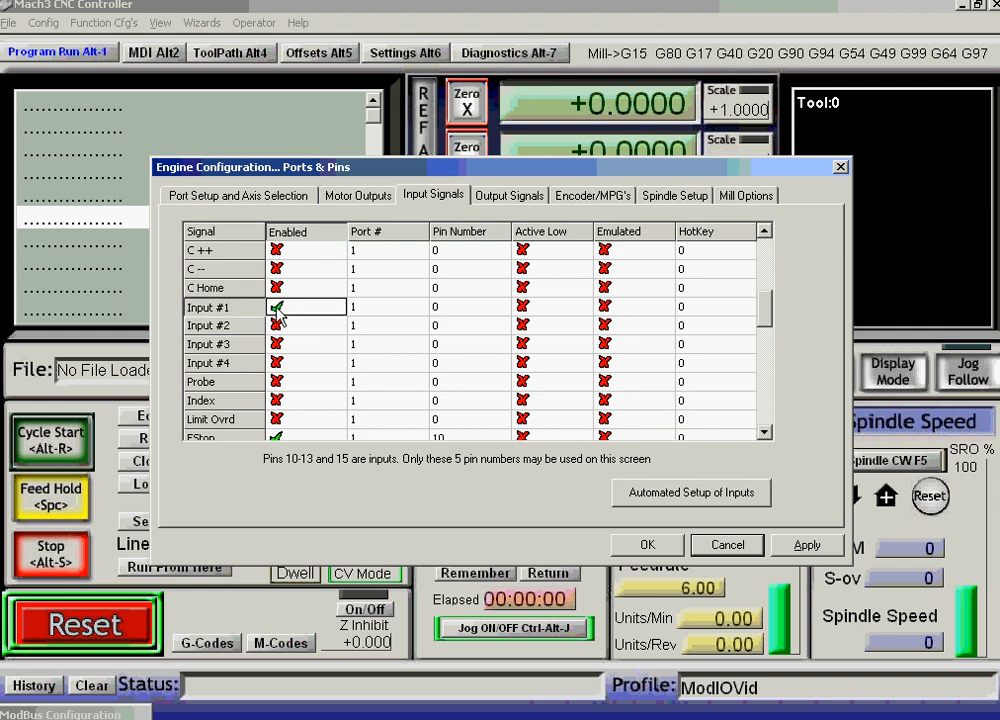
pyautogui.click(355, 311)
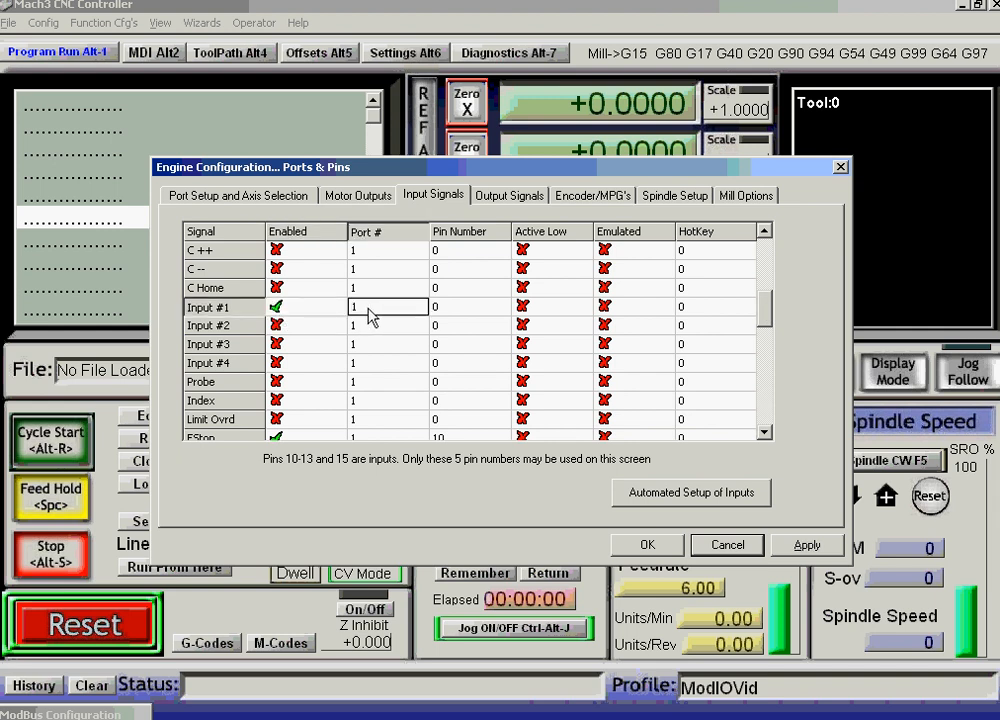
pyautogui.click(439, 318)
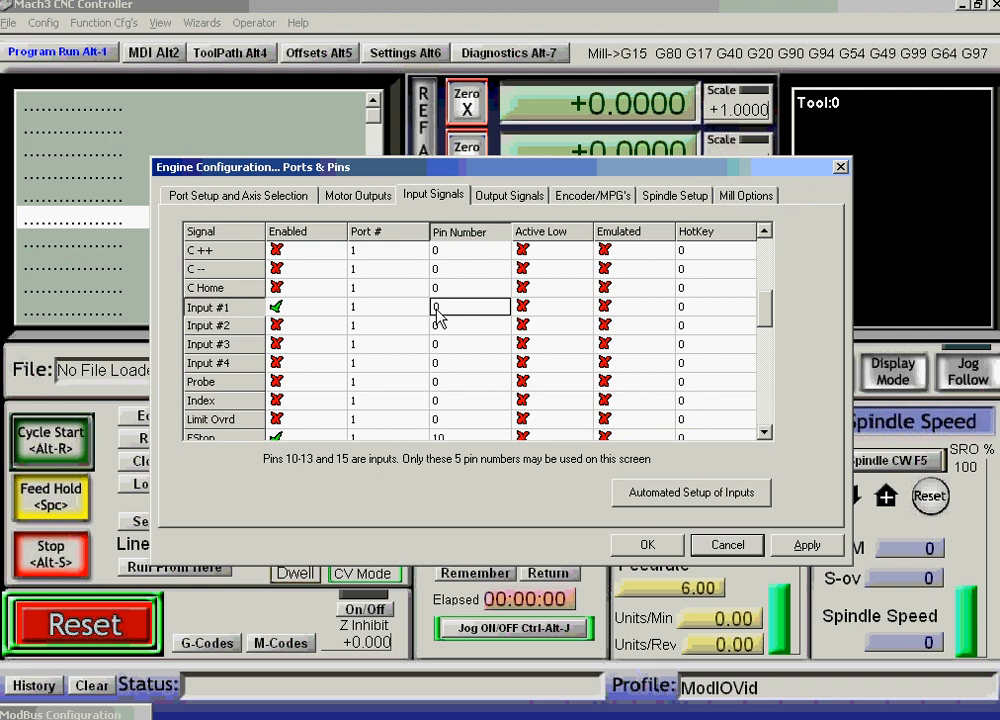
pyautogui.click(371, 314)
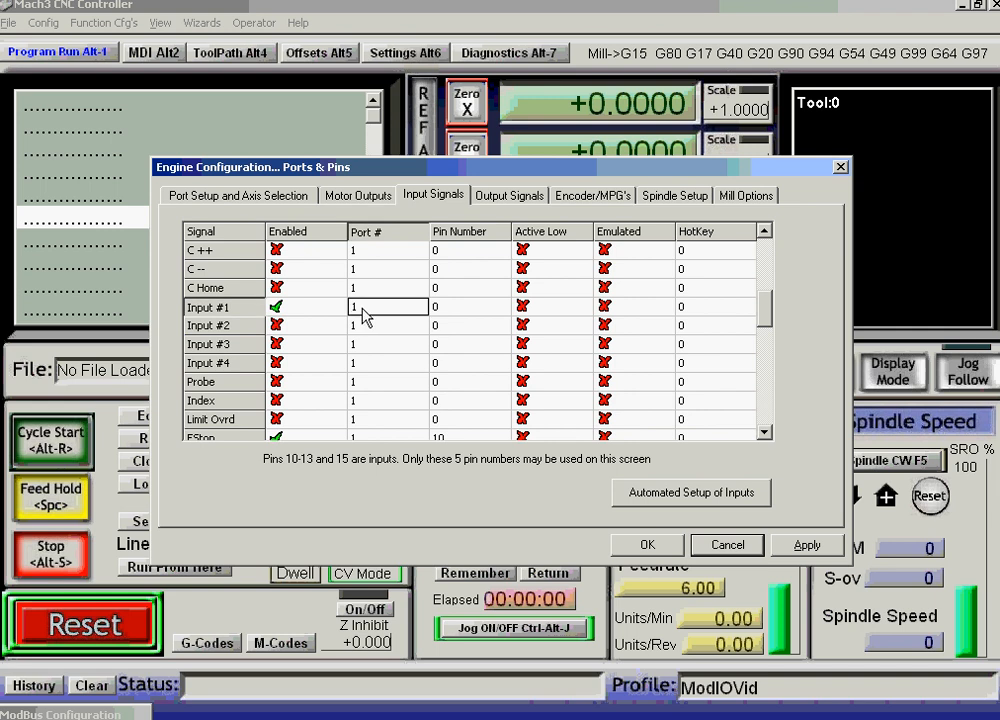
pyautogui.click(353, 308)
pyautogui.click(378, 313)
pyautogui.click(362, 324)
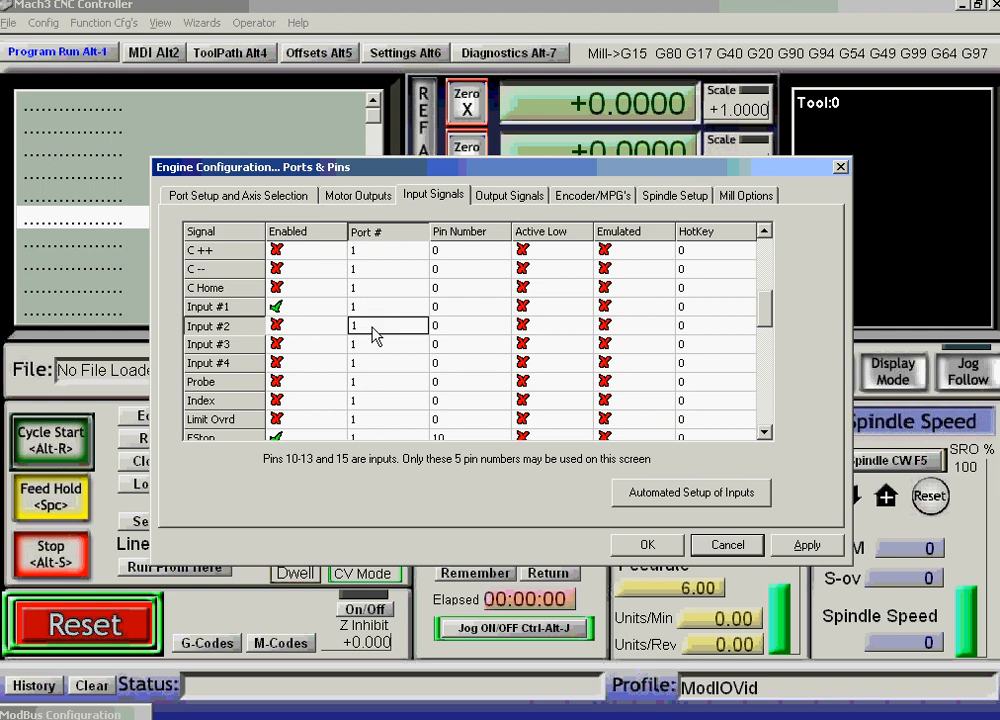
pyautogui.click(434, 330)
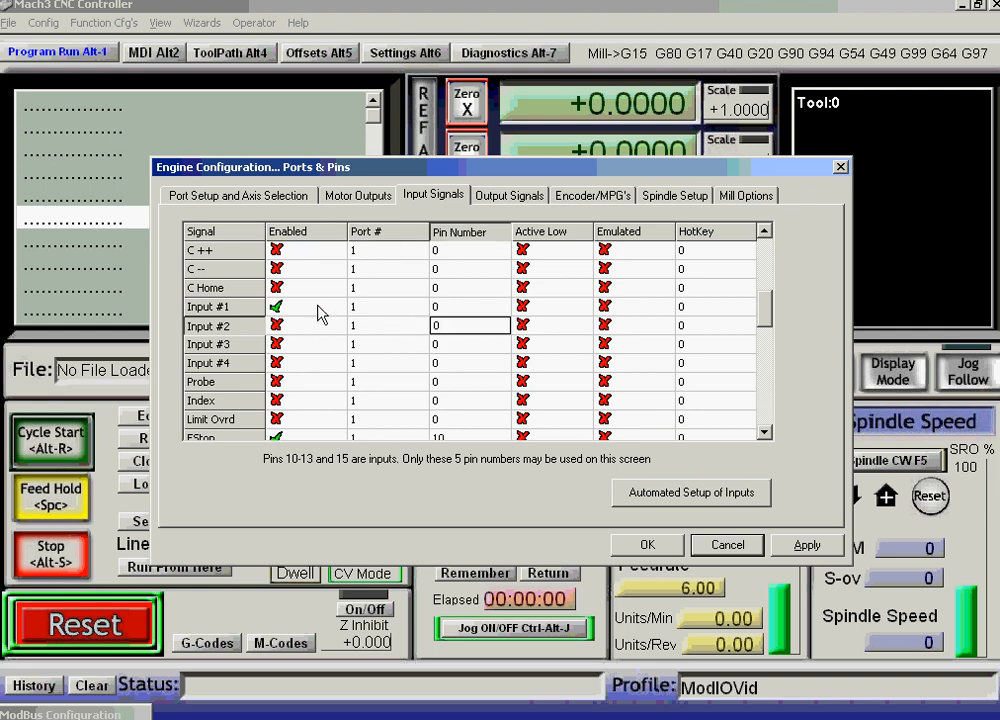
pyautogui.click(360, 309)
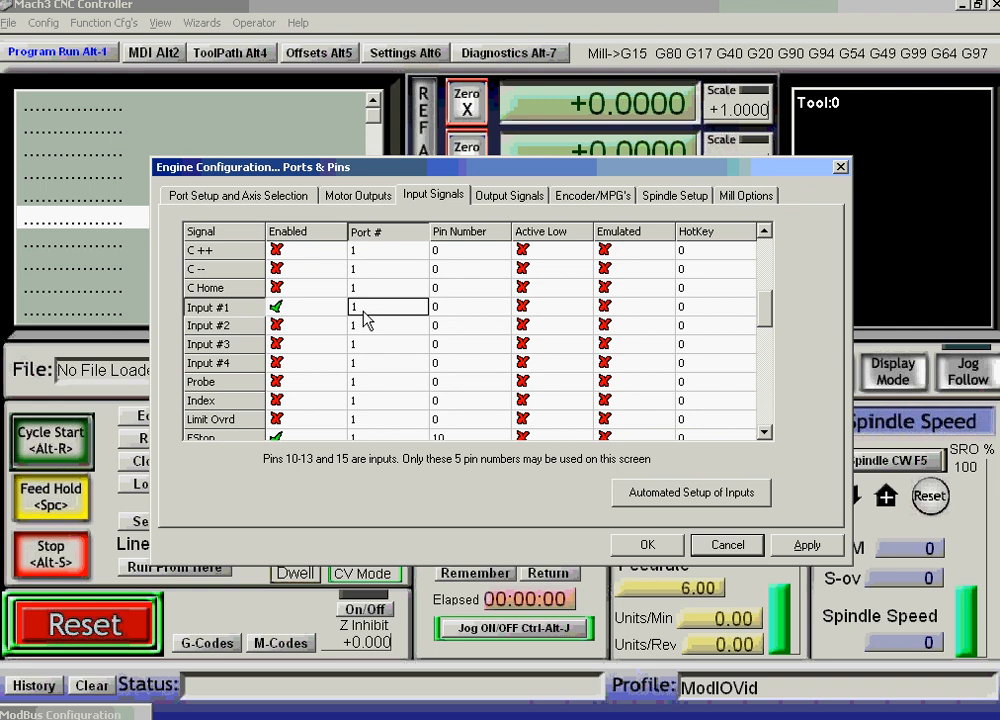
pyautogui.click(283, 309)
pyautogui.click(367, 310)
pyautogui.click(322, 310)
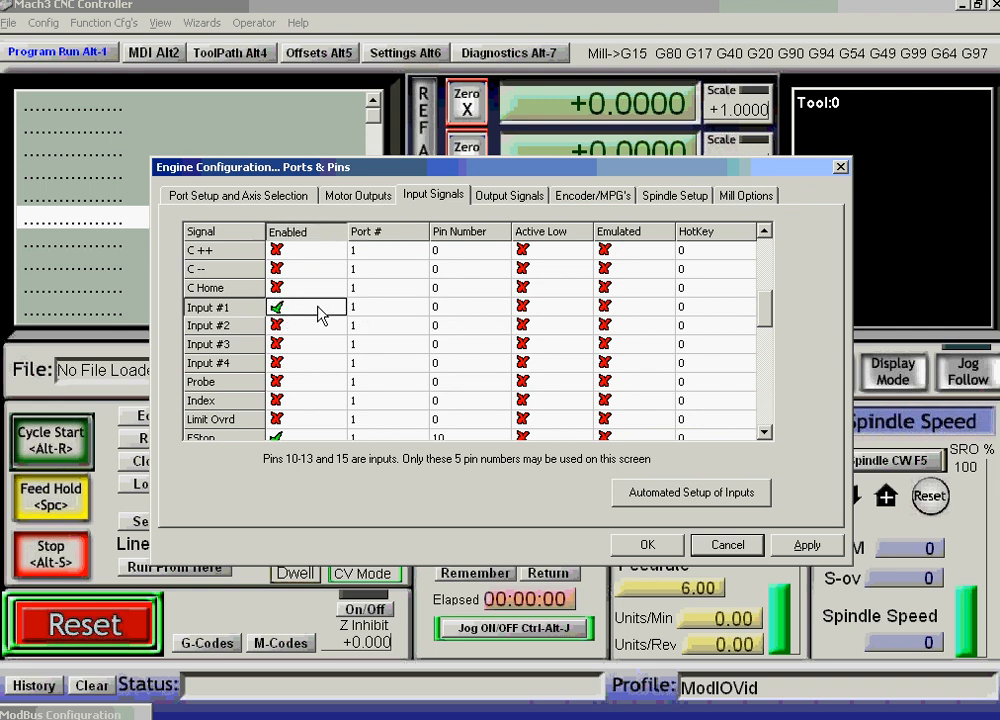
# Assign Input #1 to port 0, pin 4, apply the change, and close the Ports and Pins configuration.
pyautogui.click(355, 312)
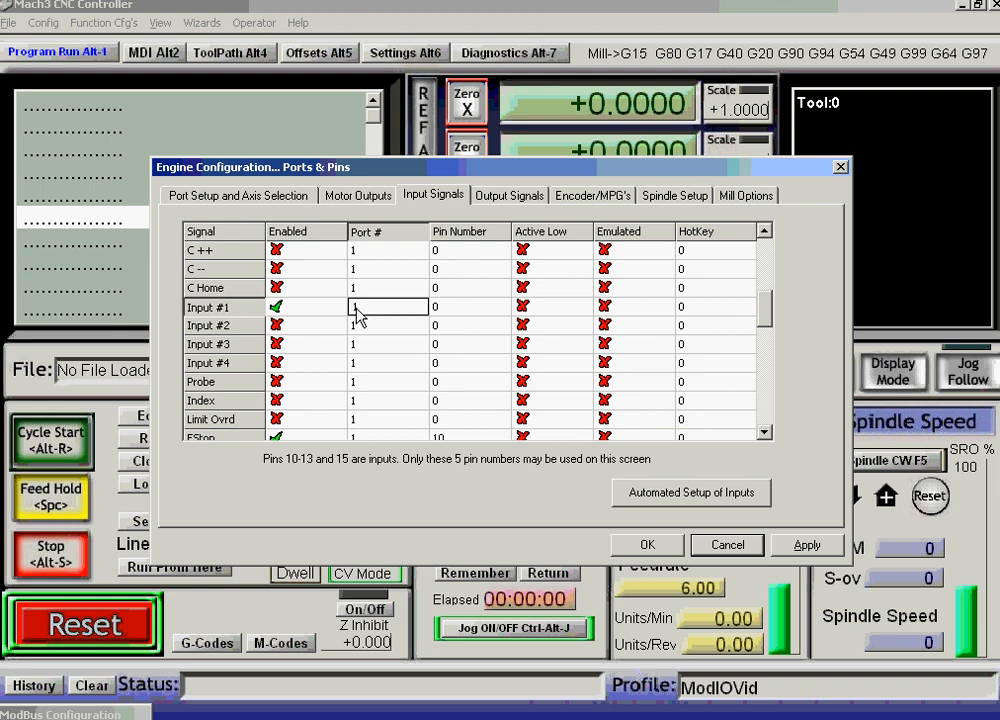
pyautogui.write('0')
pyautogui.click(446, 315)
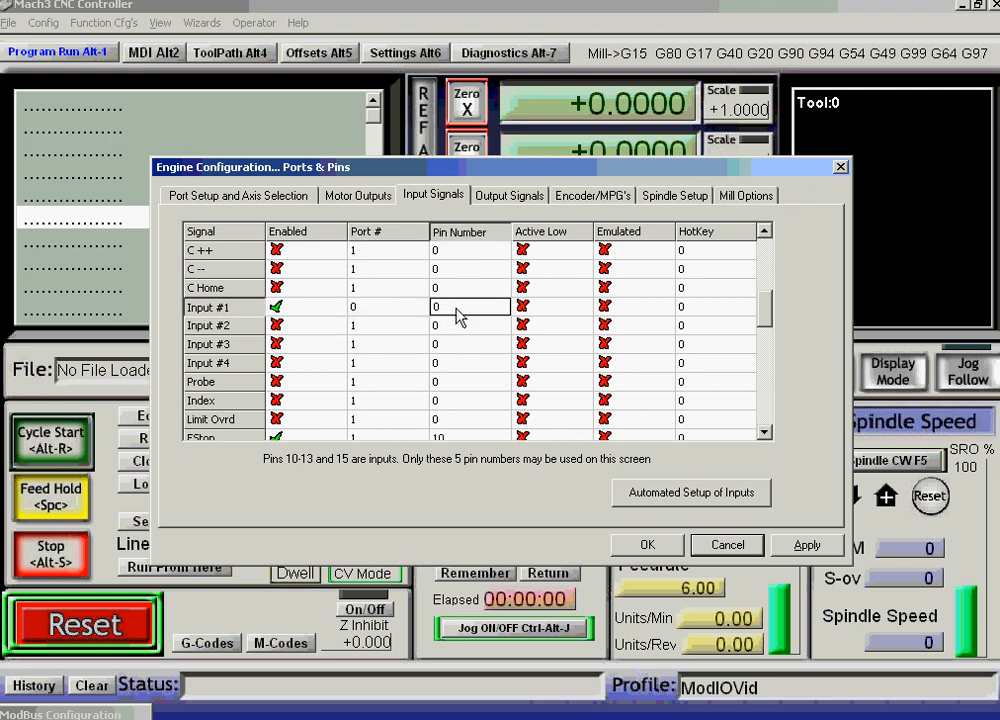
pyautogui.click(460, 316)
pyautogui.press('BackSpace')
pyautogui.write('4')
pyautogui.click(808, 545)
pyautogui.click(637, 548)
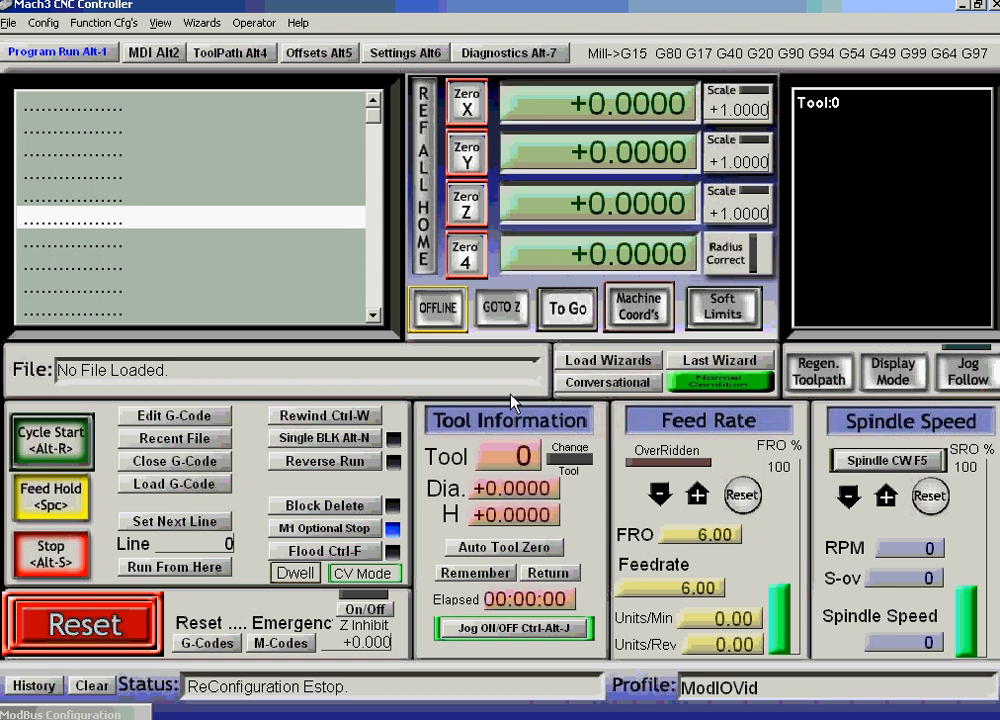
# Show the diagnostics screen and check the port 0 input and output pin mapping of ModIO1 in the ModIO plugin configuration.
pyautogui.click(512, 53)
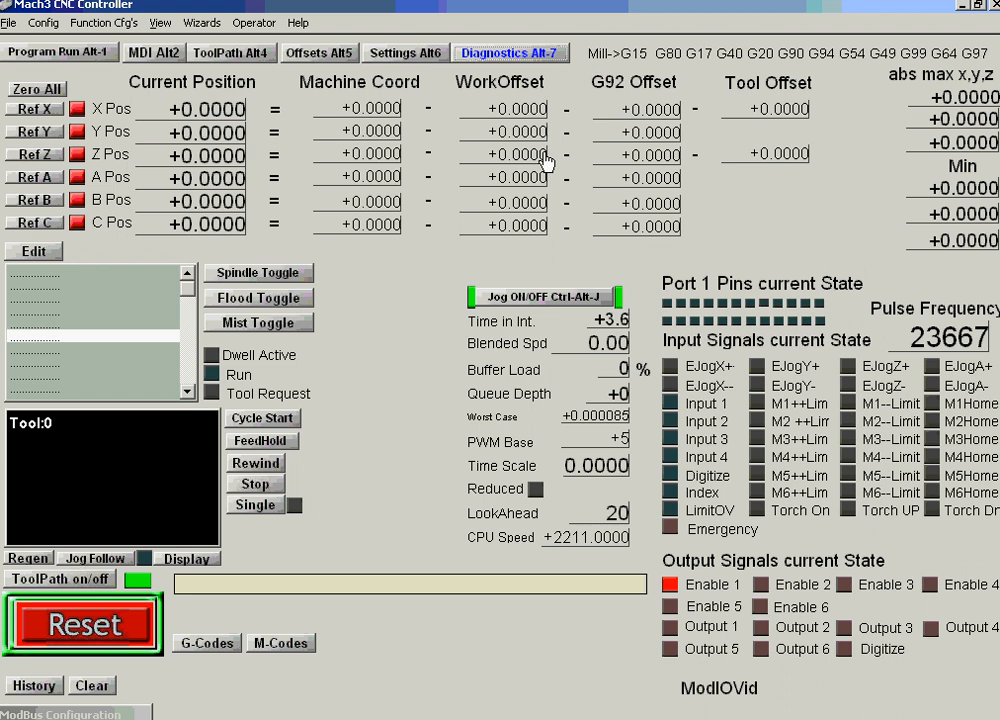
pyautogui.click(48, 23)
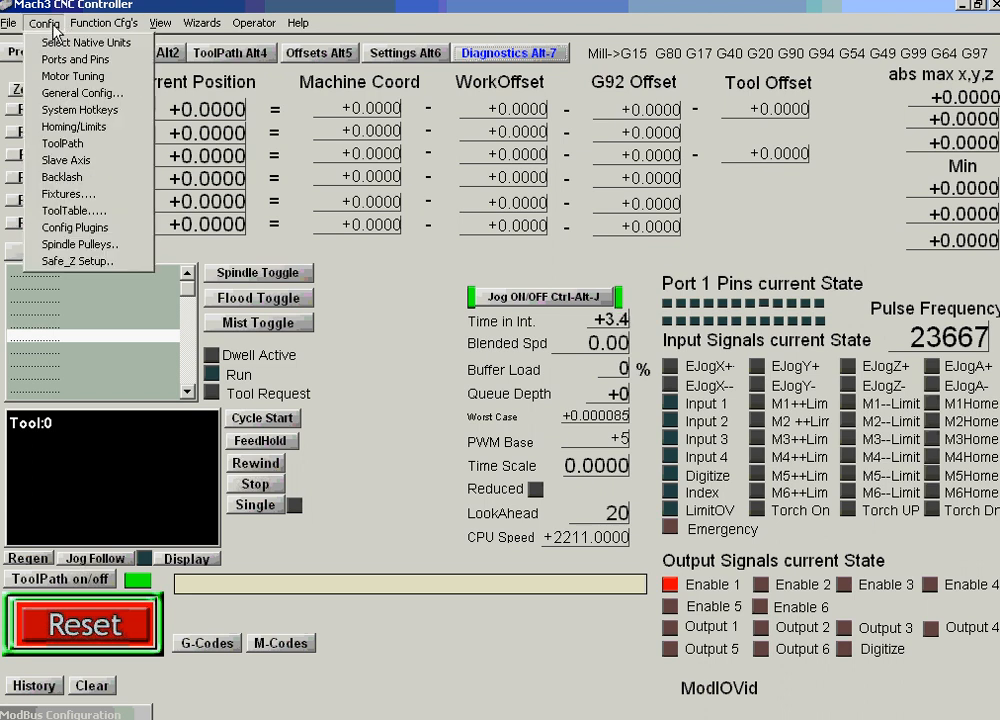
pyautogui.click(94, 228)
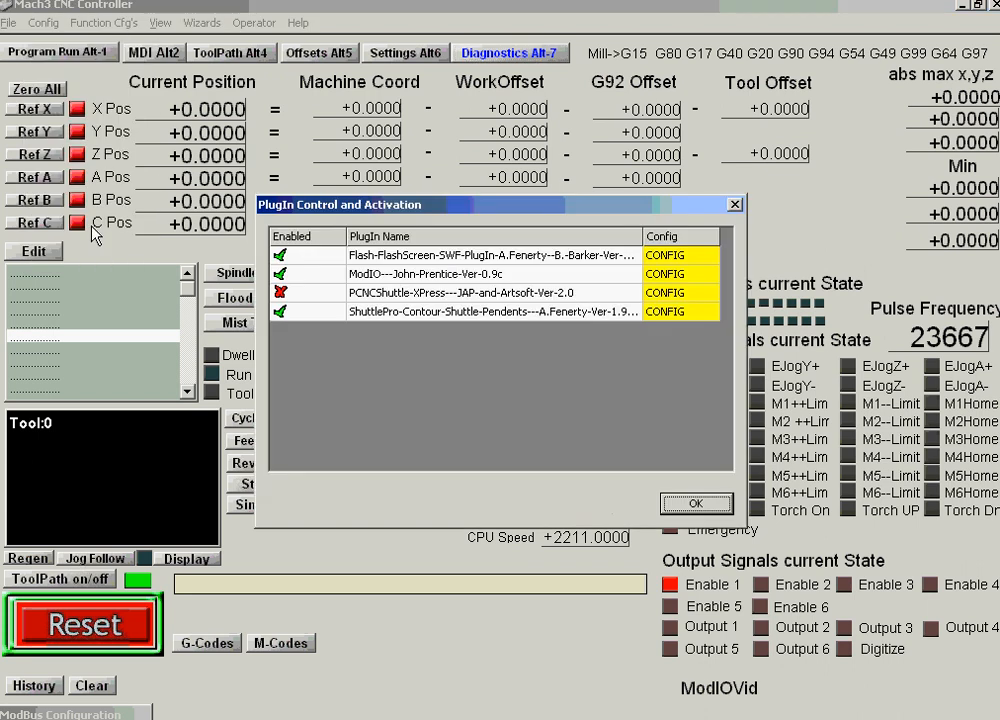
pyautogui.click(675, 282)
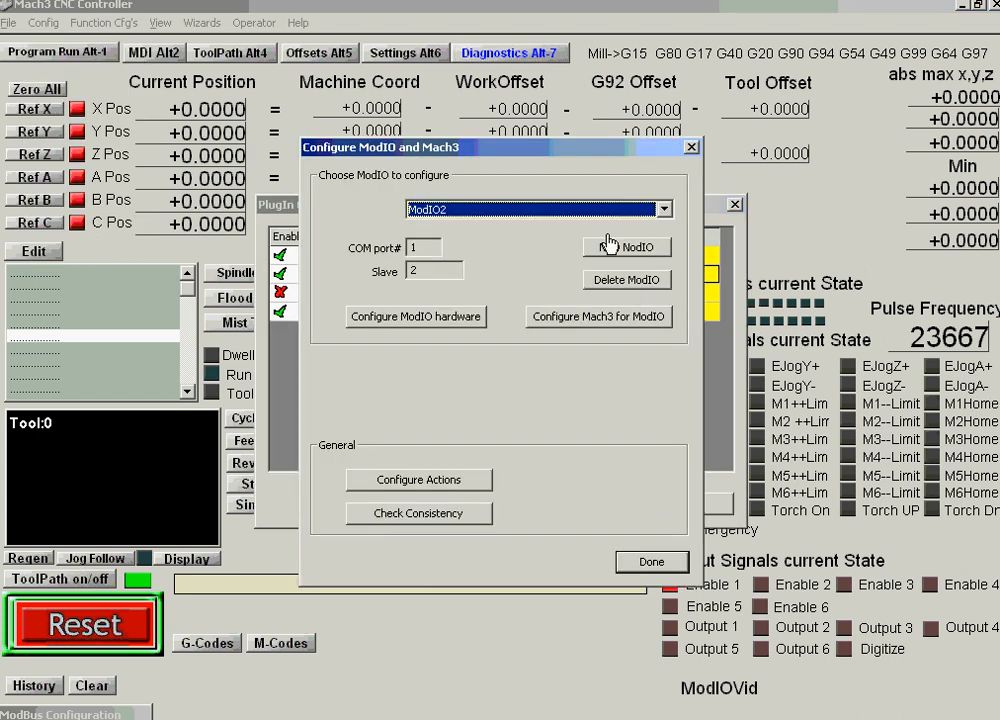
pyautogui.click(668, 219)
pyautogui.click(445, 224)
pyautogui.click(605, 318)
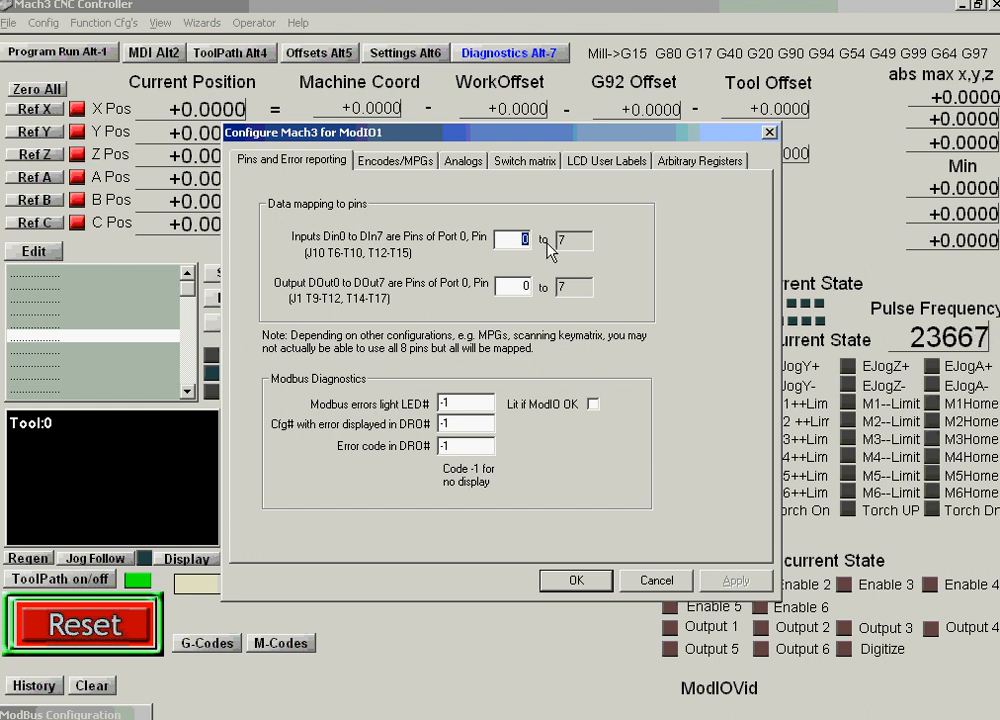
pyautogui.click(582, 580)
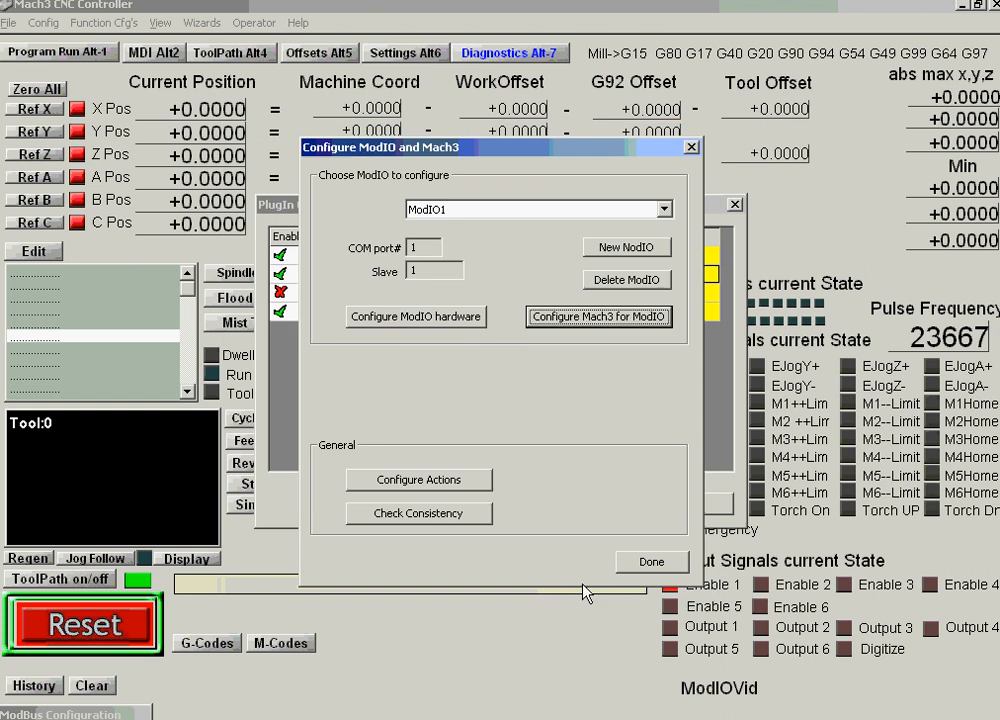
pyautogui.click(651, 561)
pyautogui.click(704, 502)
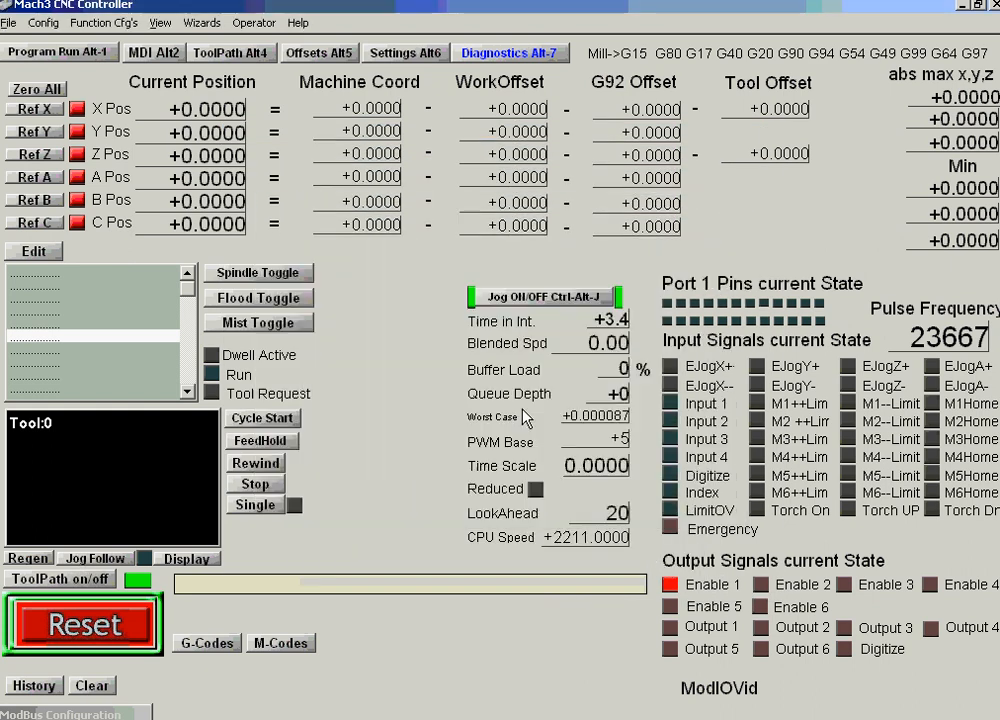
# Check the port and pin assignment of Input #1 in Ports and Pins and leave without making changes.
pyautogui.click(43, 22)
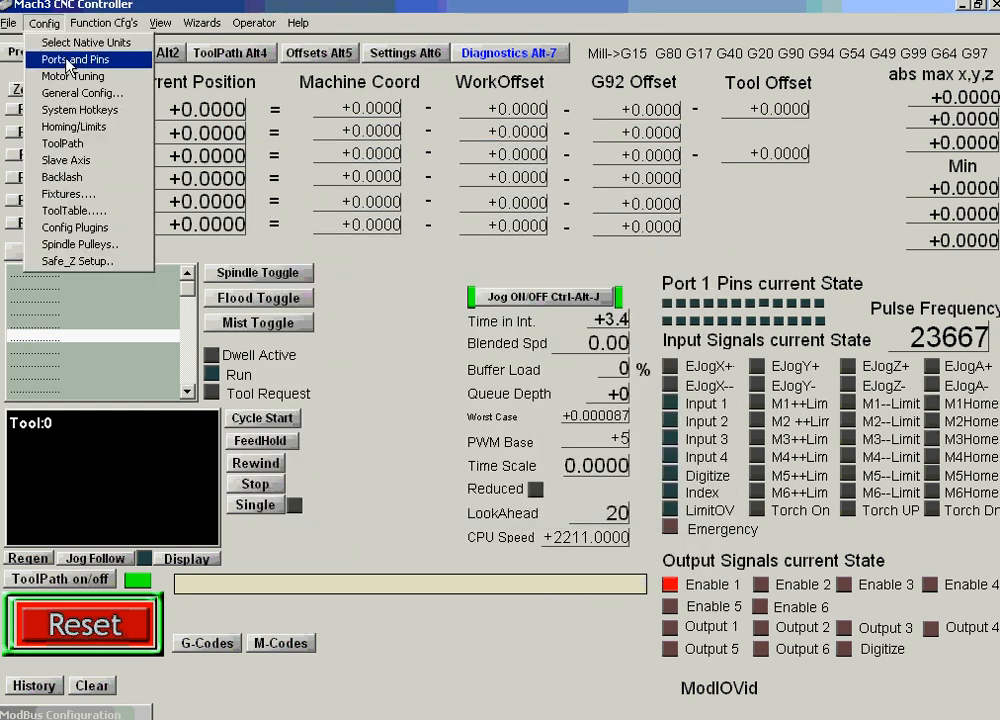
pyautogui.click(55, 58)
pyautogui.click(434, 195)
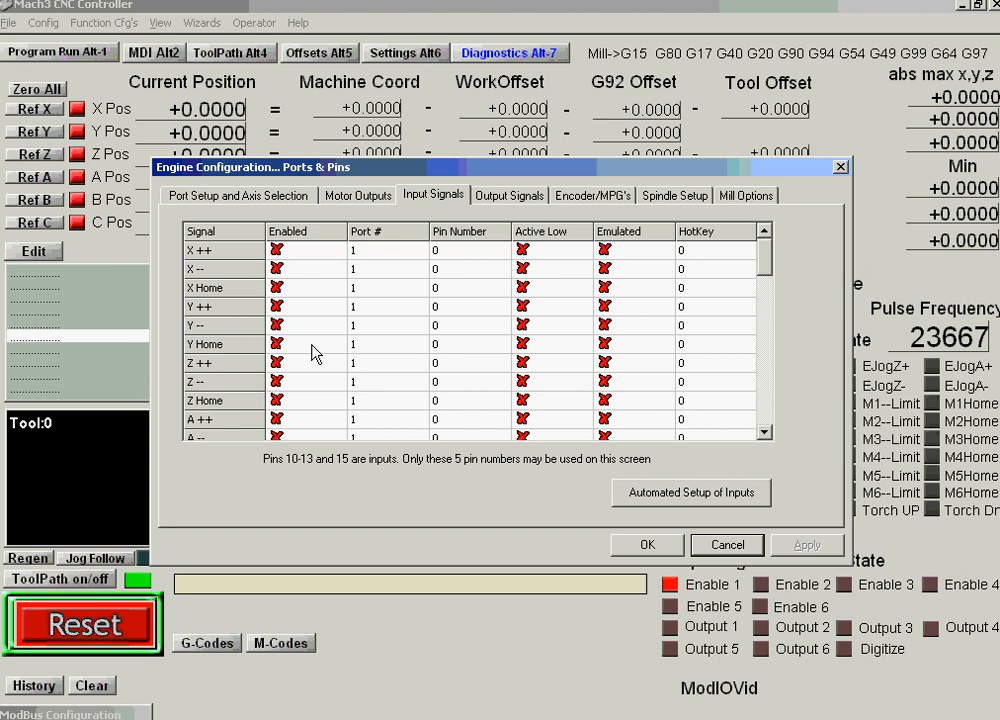
pyautogui.scroll(-5, 603, 297)
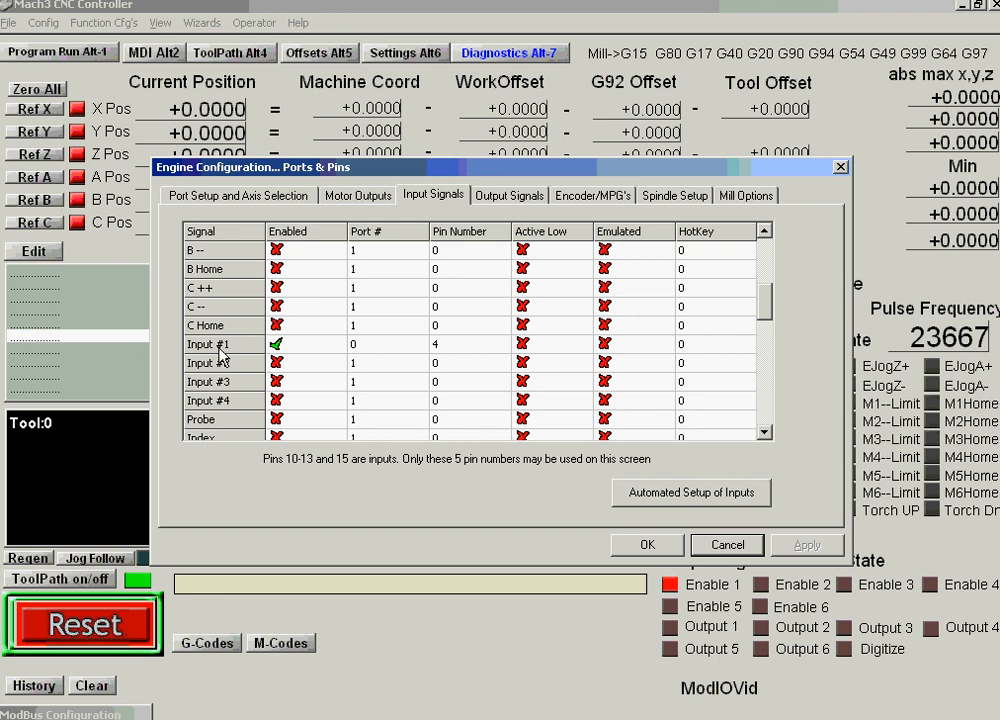
pyautogui.click(727, 544)
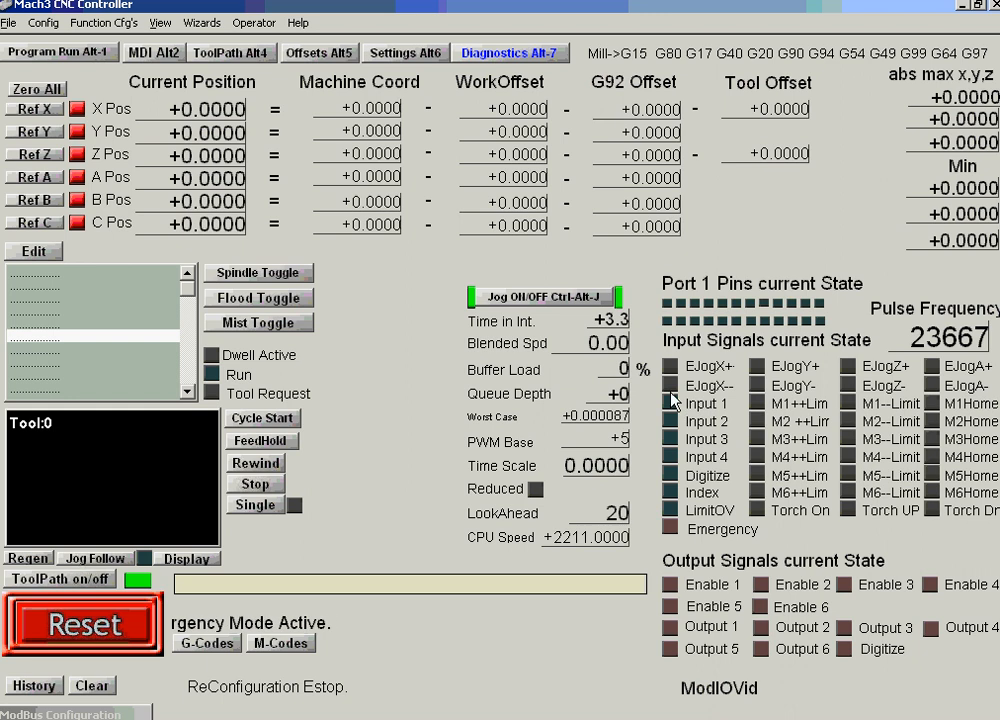
# Assign the Output #1 signal to port 0 in the Ports and Pins configuration and apply the change.
pyautogui.click(43, 22)
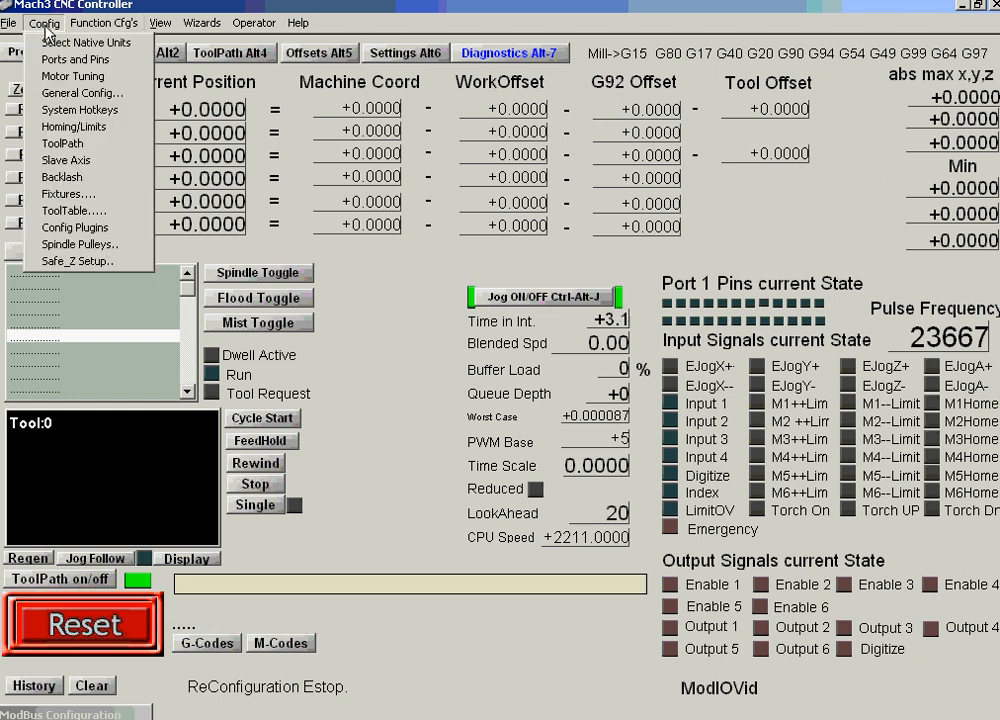
pyautogui.click(60, 60)
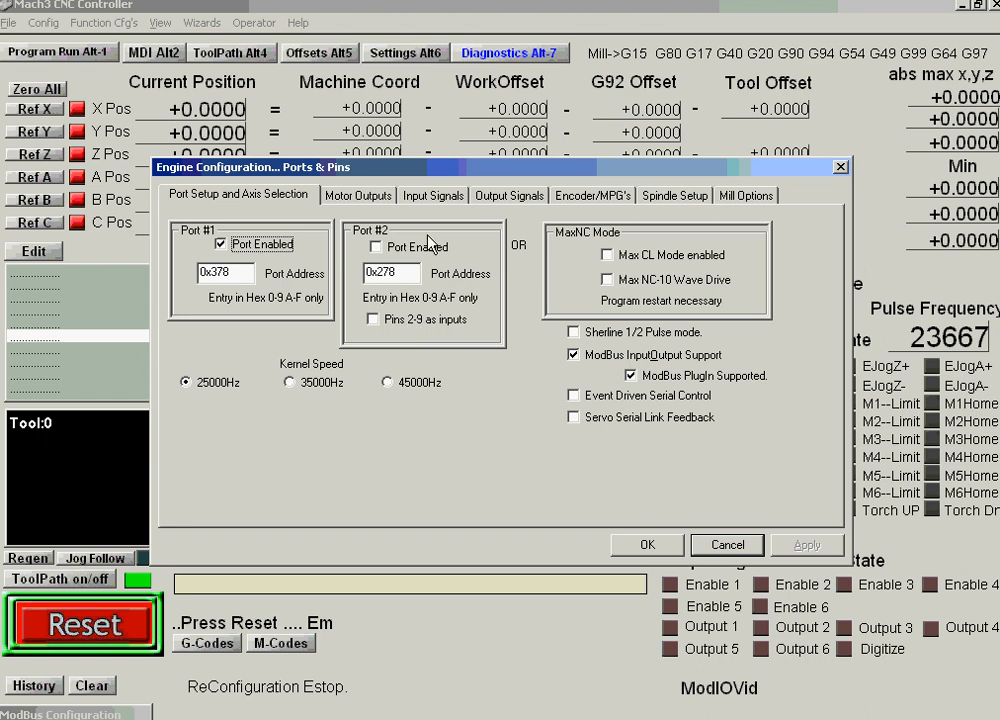
pyautogui.click(497, 195)
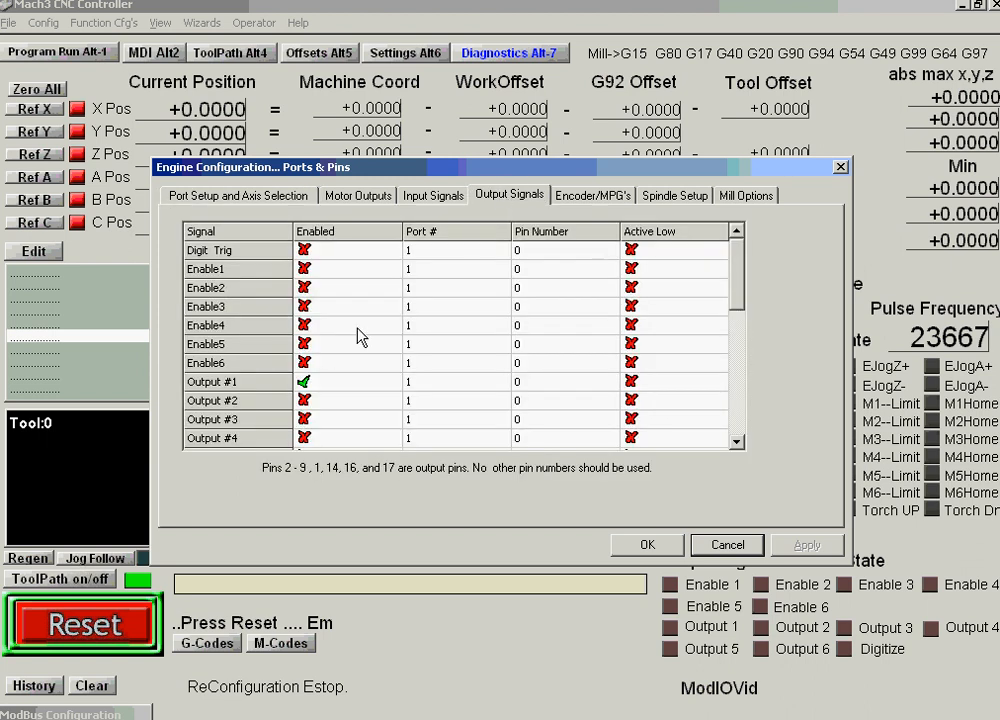
pyautogui.click(416, 391)
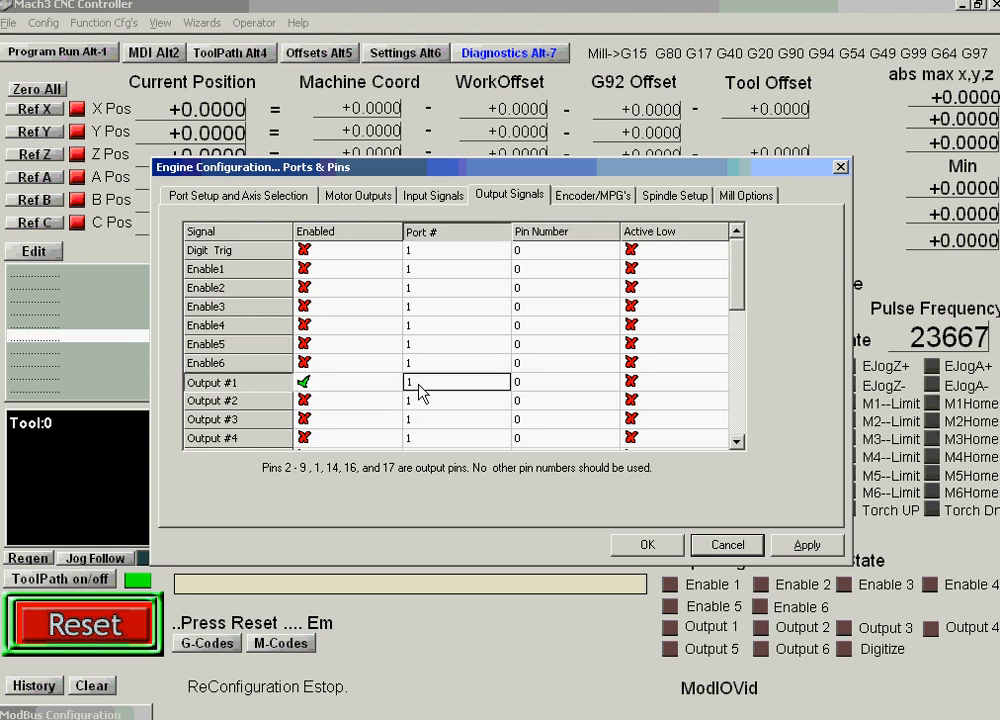
pyautogui.press('BackSpace')
pyautogui.write('0')
pyautogui.click(807, 547)
# Toggle the Active Low setting of Output #1 repeatedly and leave it enabled.
pyautogui.click(637, 380)
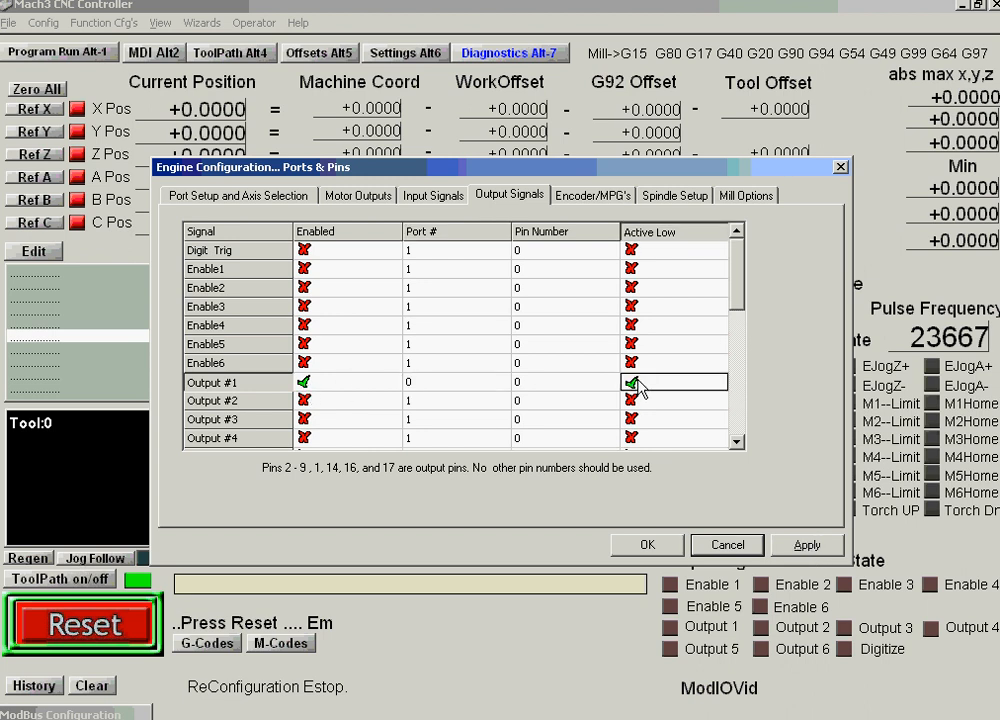
pyautogui.click(637, 383)
pyautogui.click(637, 384)
pyautogui.click(637, 384)
pyautogui.click(637, 384)
pyautogui.click(637, 384)
pyautogui.click(637, 384)
pyautogui.click(637, 384)
pyautogui.click(637, 384)
pyautogui.click(638, 386)
pyautogui.click(638, 386)
# Enable the Output #7 signal, set it to port 0 and pin 1, and apply the change.
pyautogui.click(737, 441)
pyautogui.click(737, 441)
pyautogui.click(737, 441)
pyautogui.click(737, 441)
pyautogui.click(737, 441)
pyautogui.click(737, 441)
pyautogui.click(737, 441)
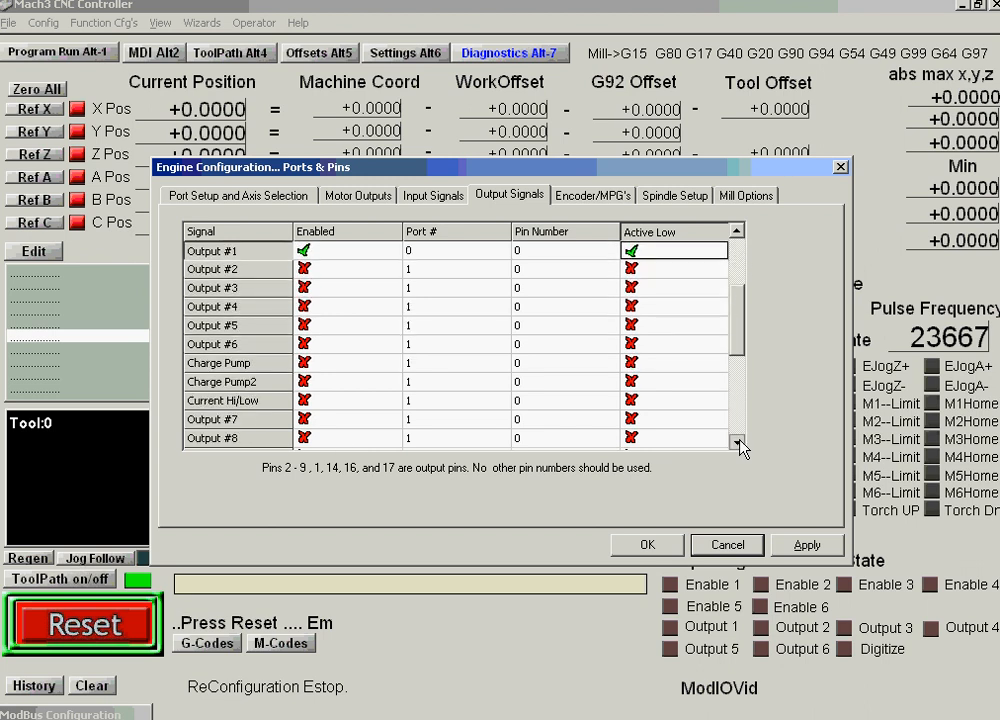
pyautogui.click(304, 422)
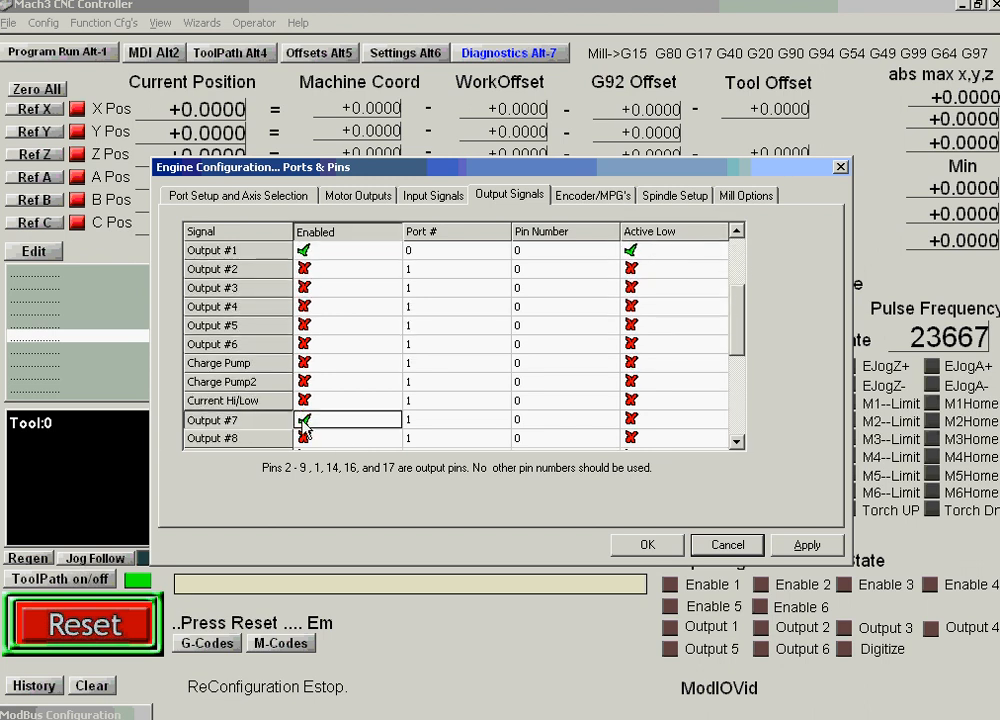
pyautogui.click(411, 420)
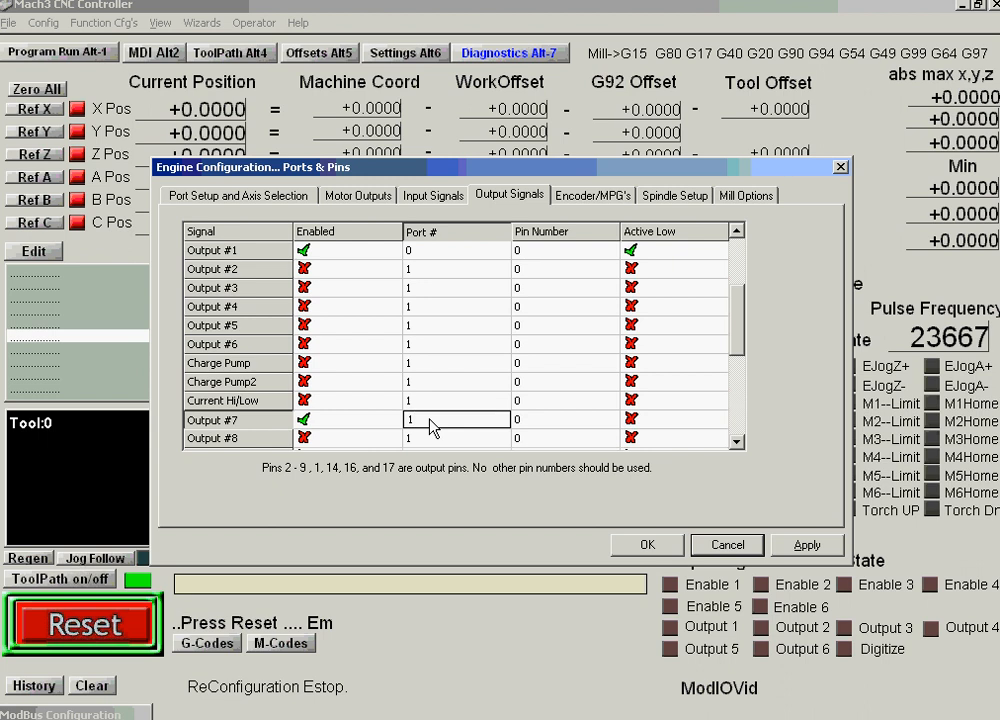
pyautogui.press('BackSpace')
pyautogui.write('0')
pyautogui.click(536, 422)
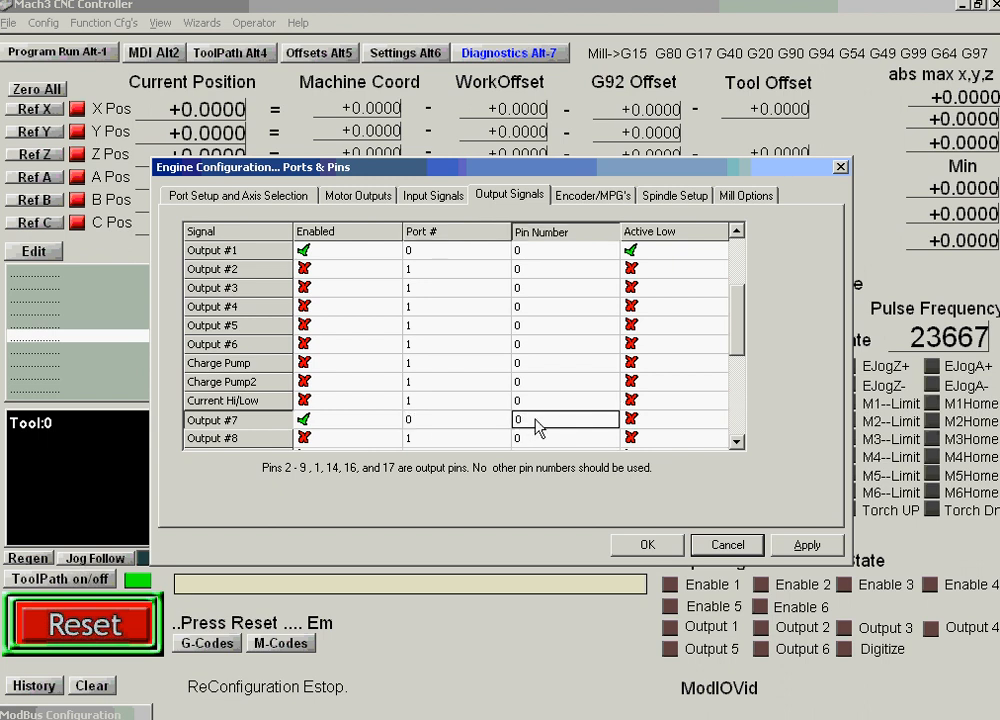
pyautogui.press('BackSpace')
pyautogui.write('1')
pyautogui.click(806, 543)
# Toggle the Active Low setting of Output #7 without applying it, and reset the controller out of emergency stop.
pyautogui.click(640, 425)
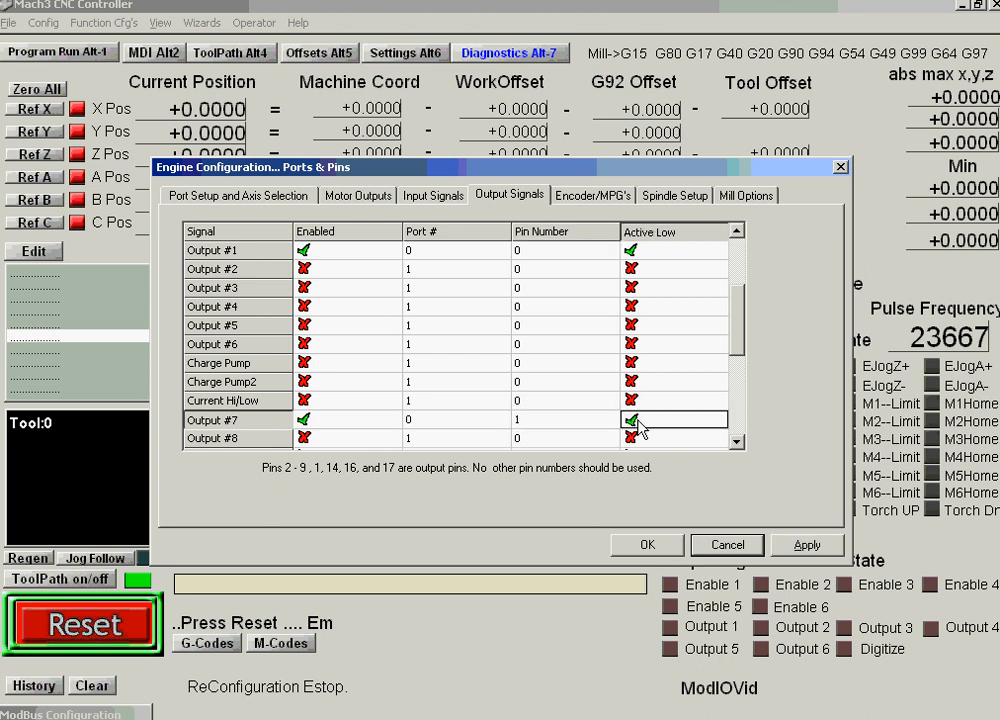
pyautogui.click(640, 425)
pyautogui.click(727, 545)
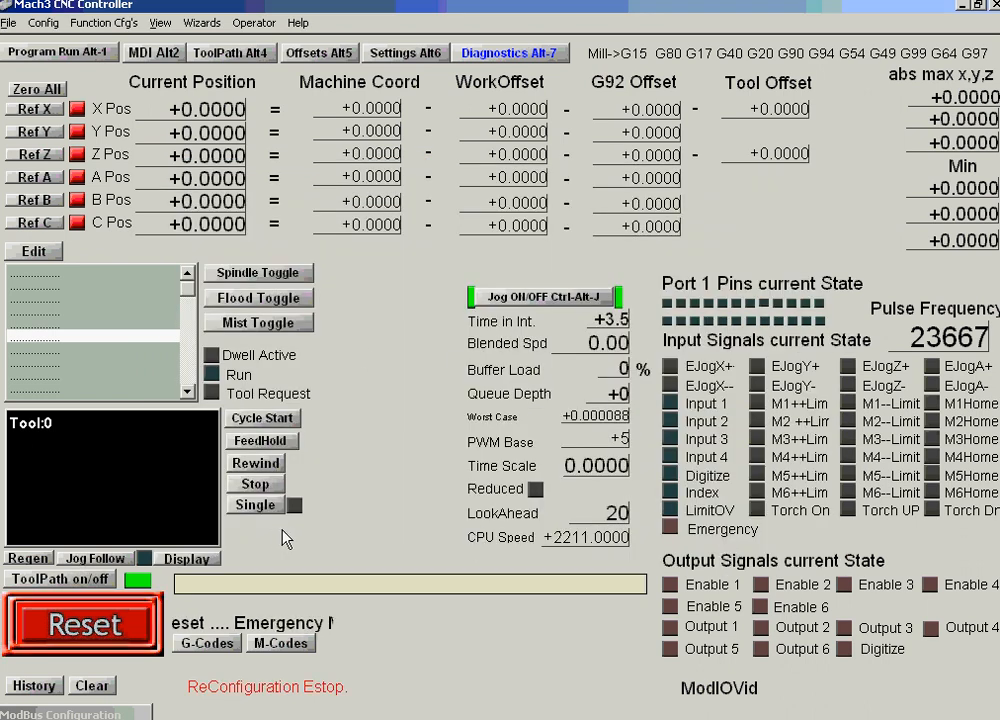
pyautogui.click(85, 625)
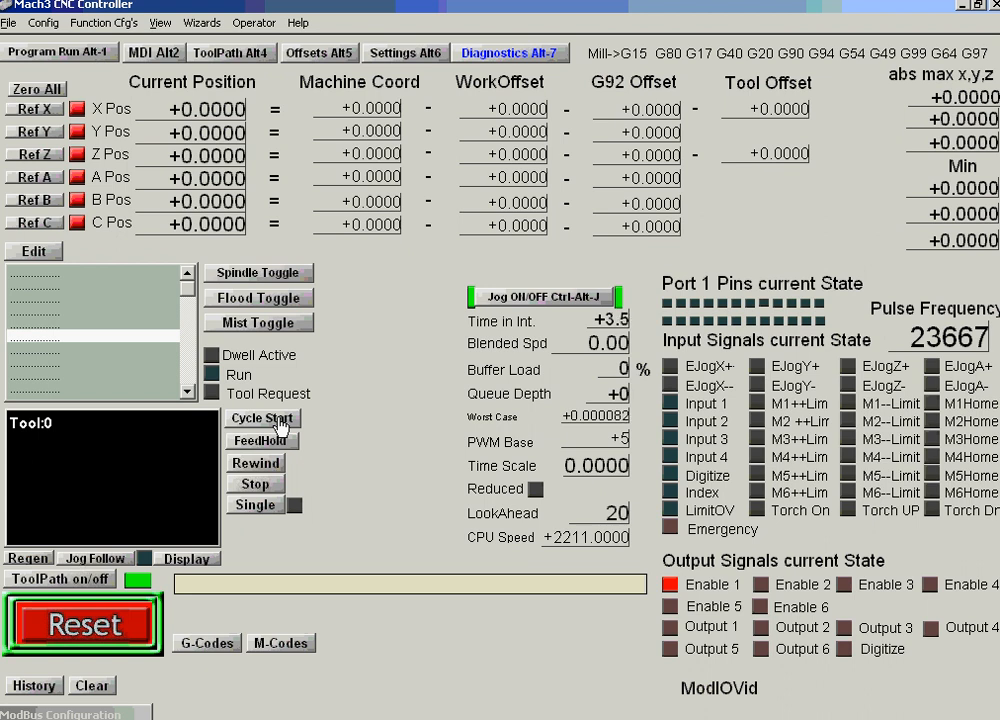
# Open the Mach3 configuration for ModIO2 in the ModIO plugin and make Analog In1 (J1 T2) define a DRO.
pyautogui.click(44, 22)
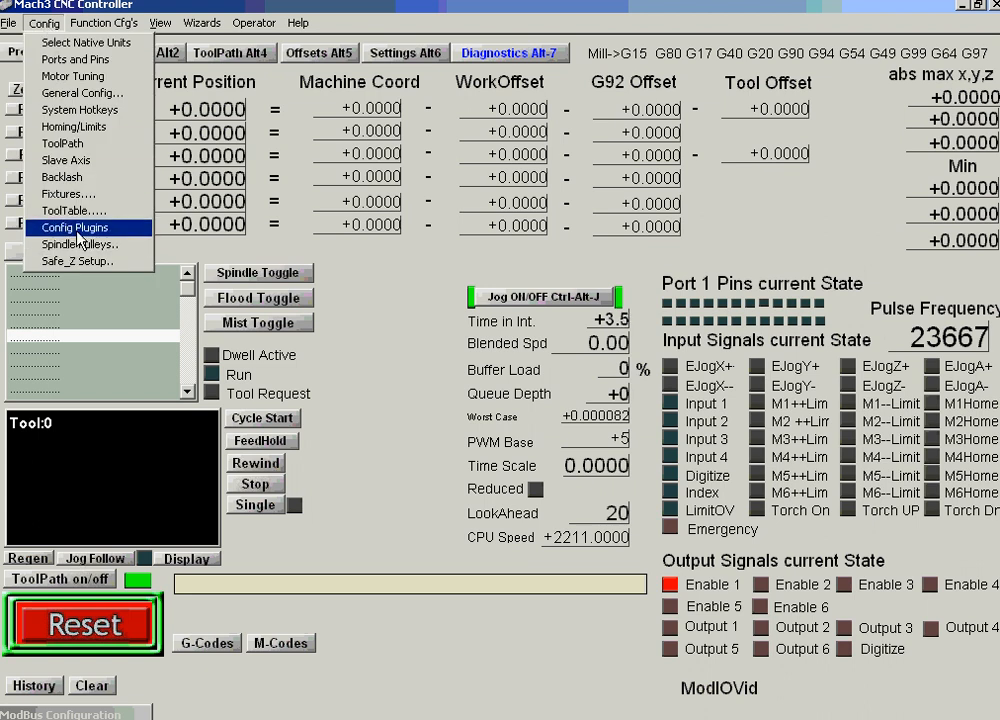
pyautogui.click(70, 227)
pyautogui.click(664, 274)
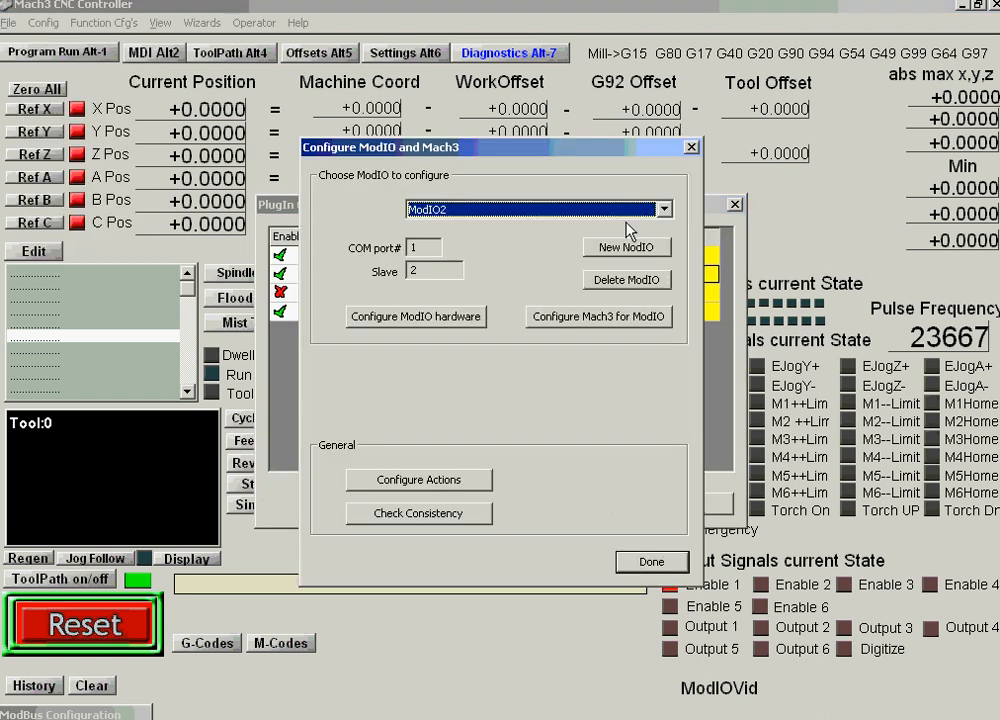
pyautogui.click(608, 317)
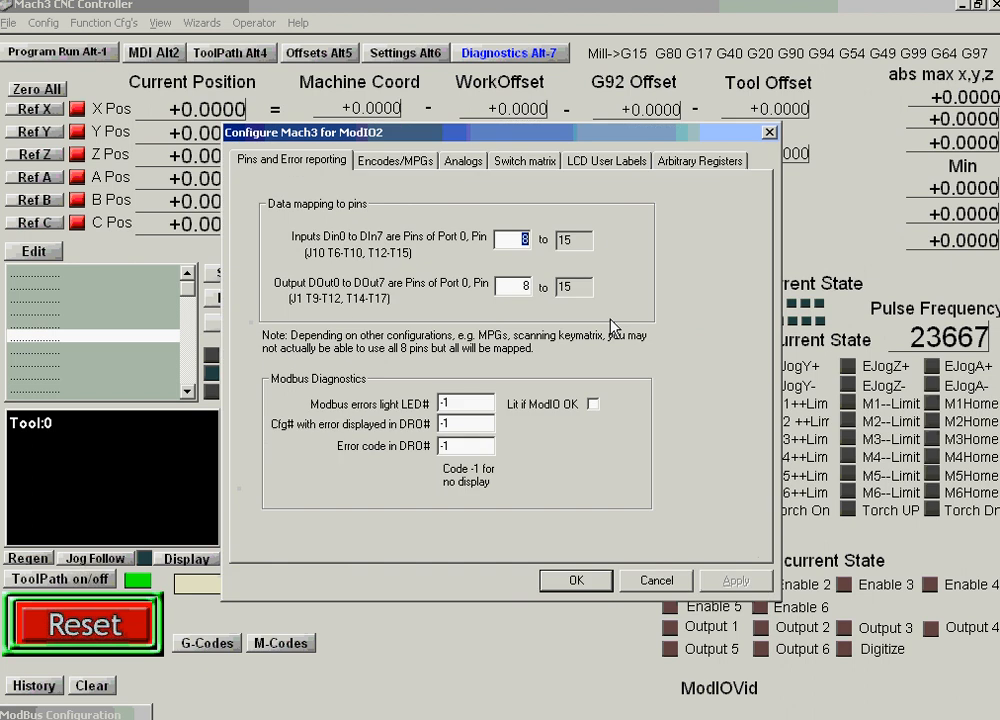
pyautogui.click(463, 161)
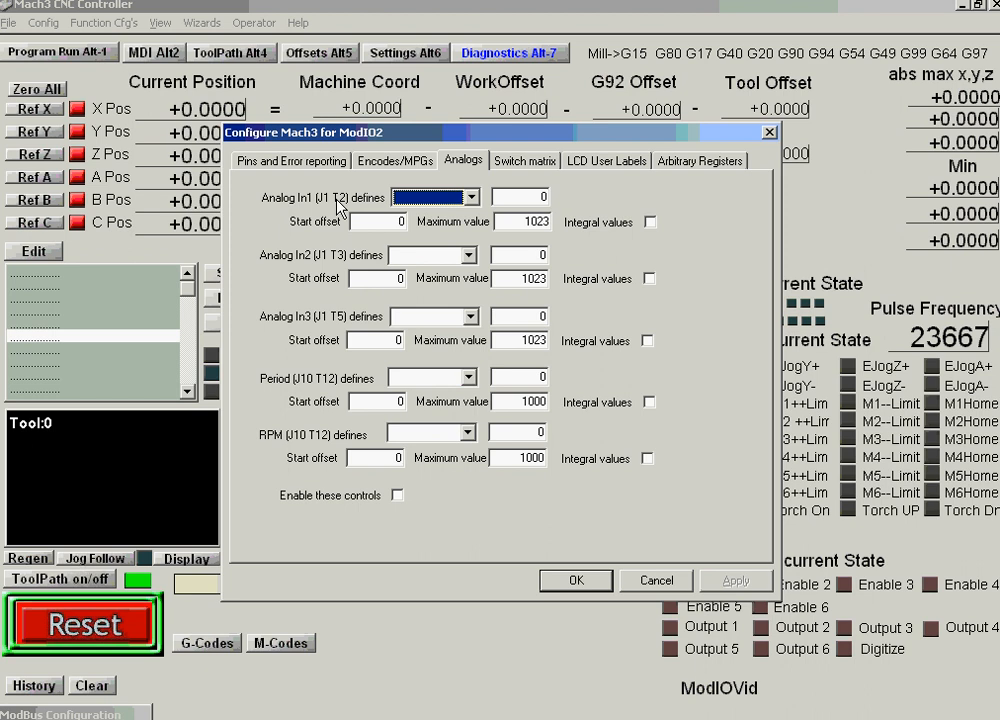
pyautogui.click(475, 198)
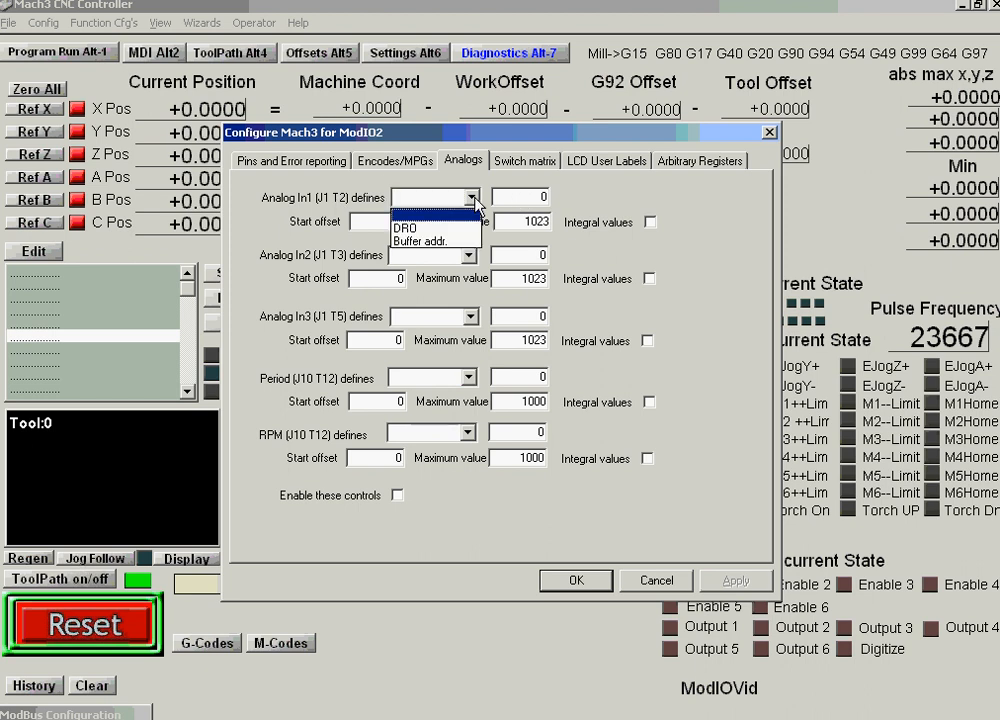
pyautogui.click(410, 230)
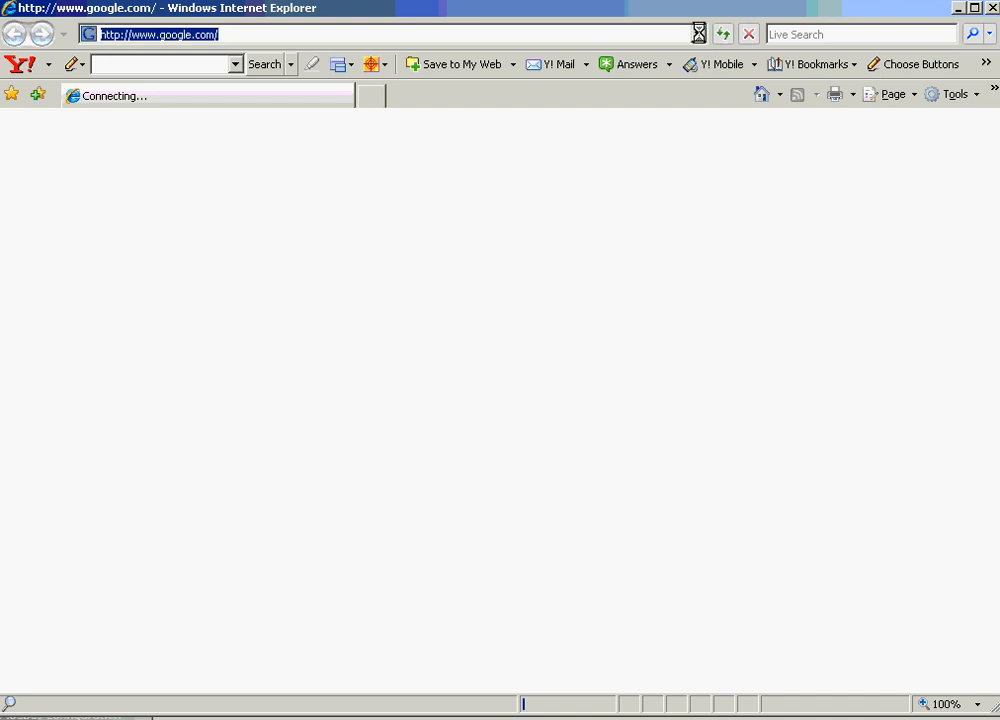
# Switch to Internet Explorer and look up the OEM DRO codes in the Mach customization wiki on machsupport.com.
pyautogui.click(698, 34)
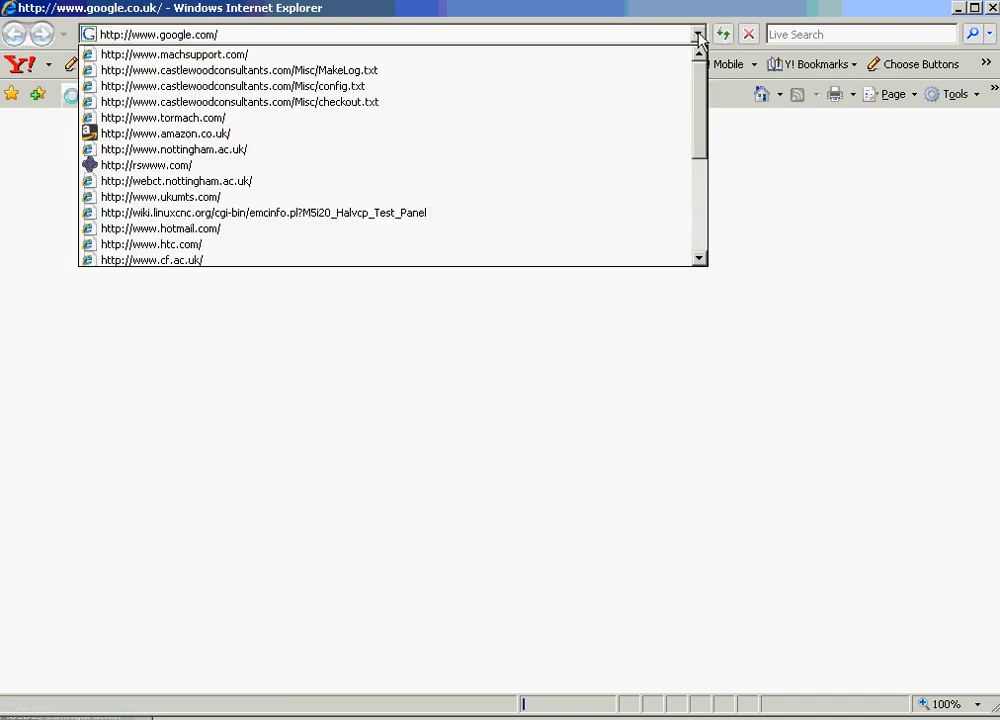
pyautogui.click(196, 55)
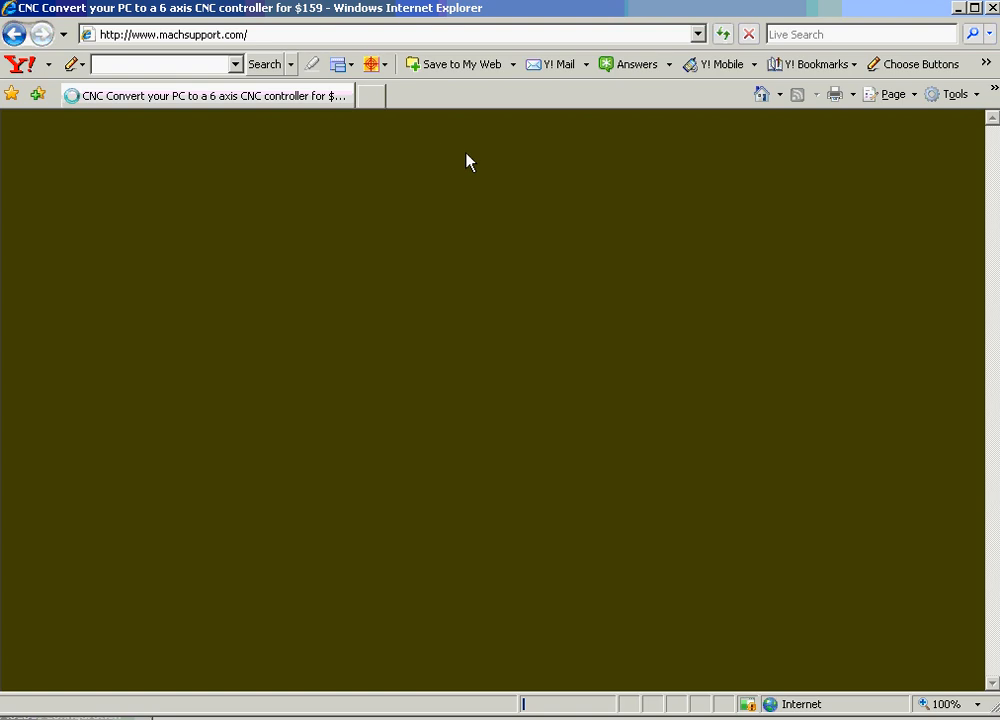
pyautogui.moveTo(392, 262)
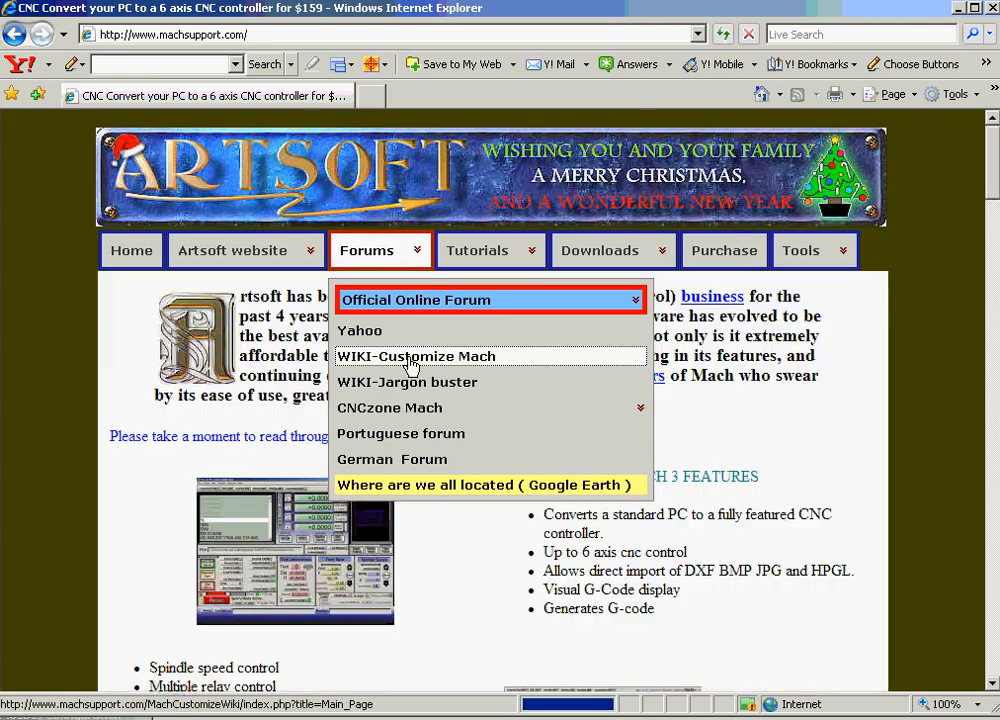
pyautogui.click(412, 356)
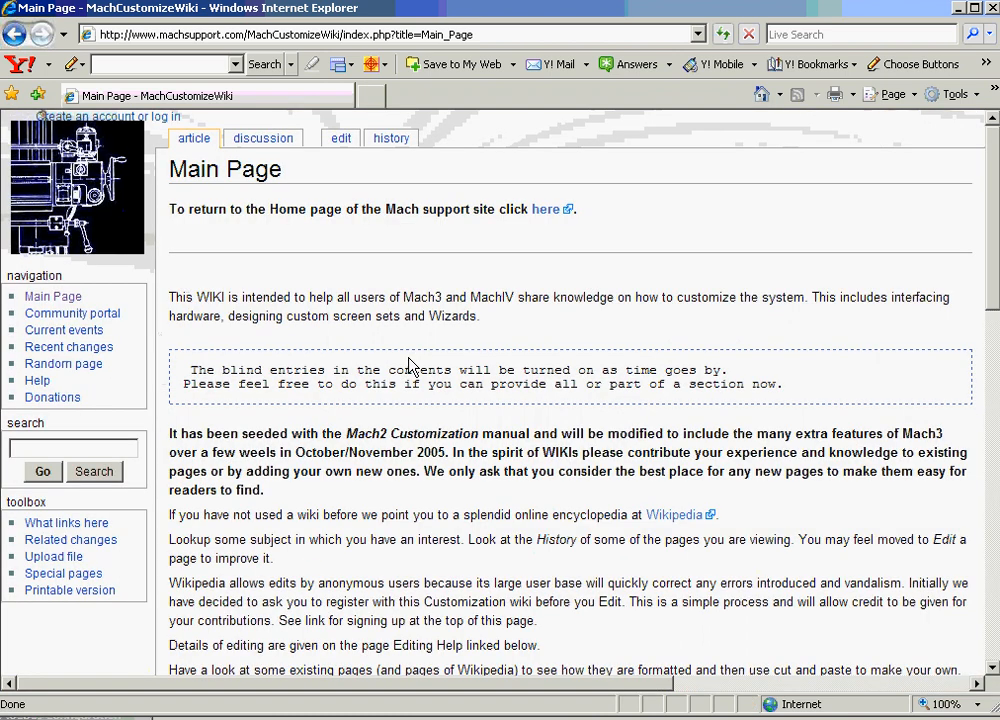
pyautogui.scroll(-10, 280, 435)
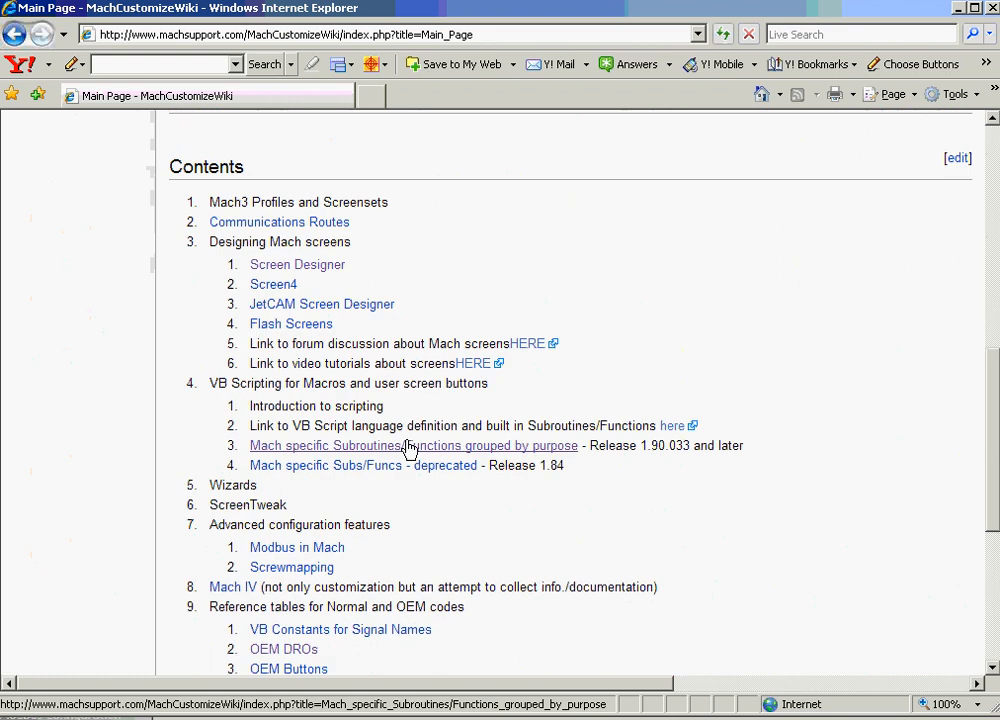
pyautogui.scroll(-5, 408, 450)
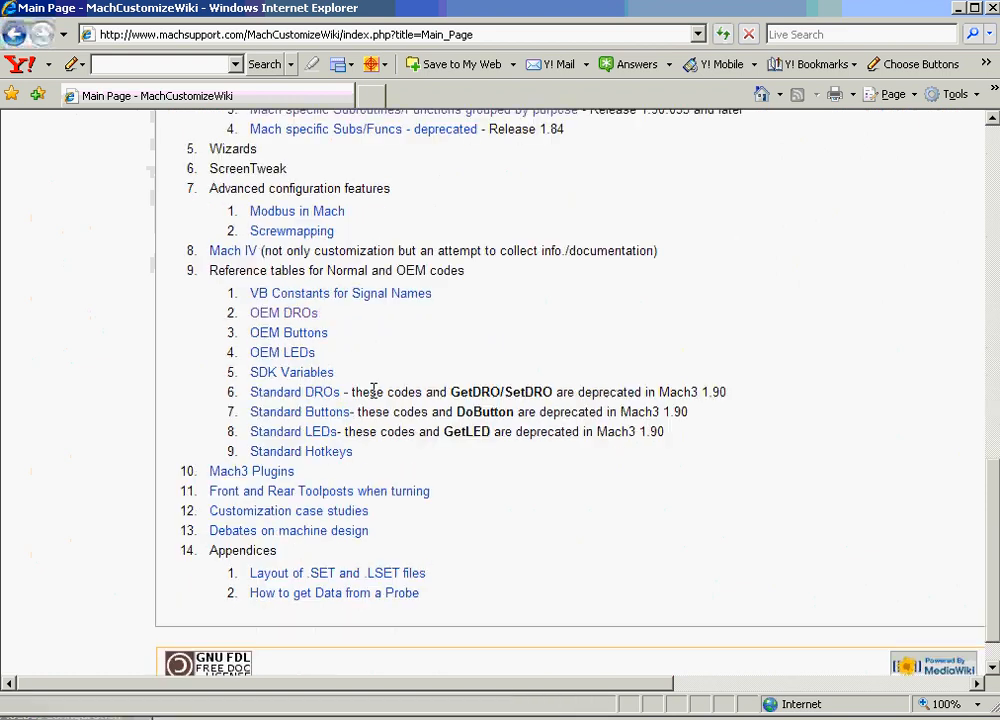
pyautogui.click(296, 315)
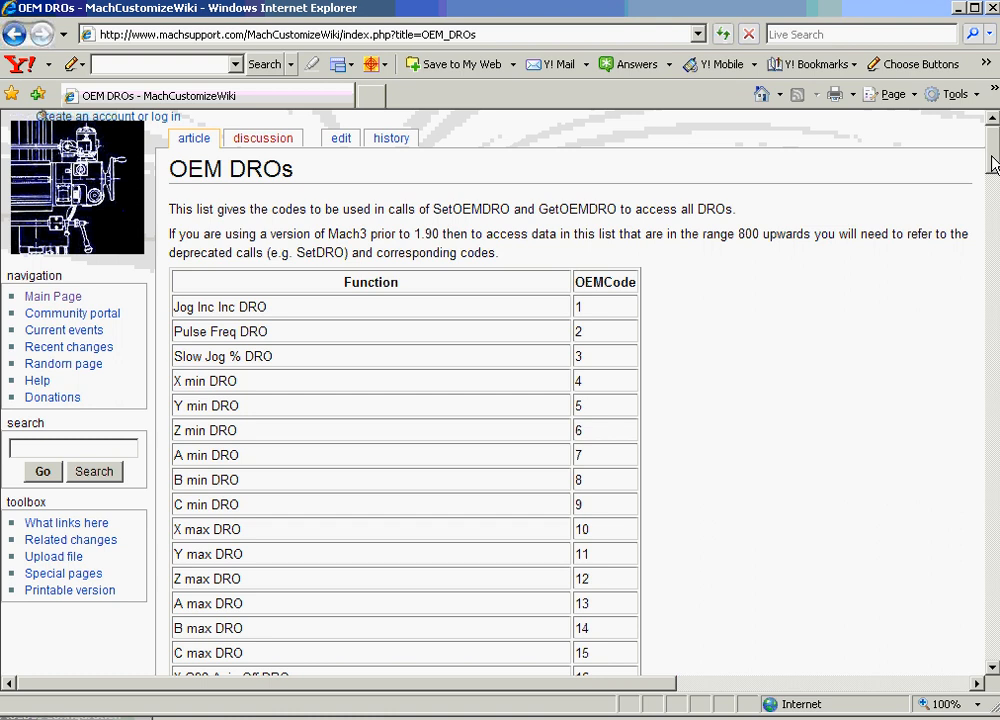
pyautogui.moveTo(993, 163); pyautogui.dragTo(982, 591)
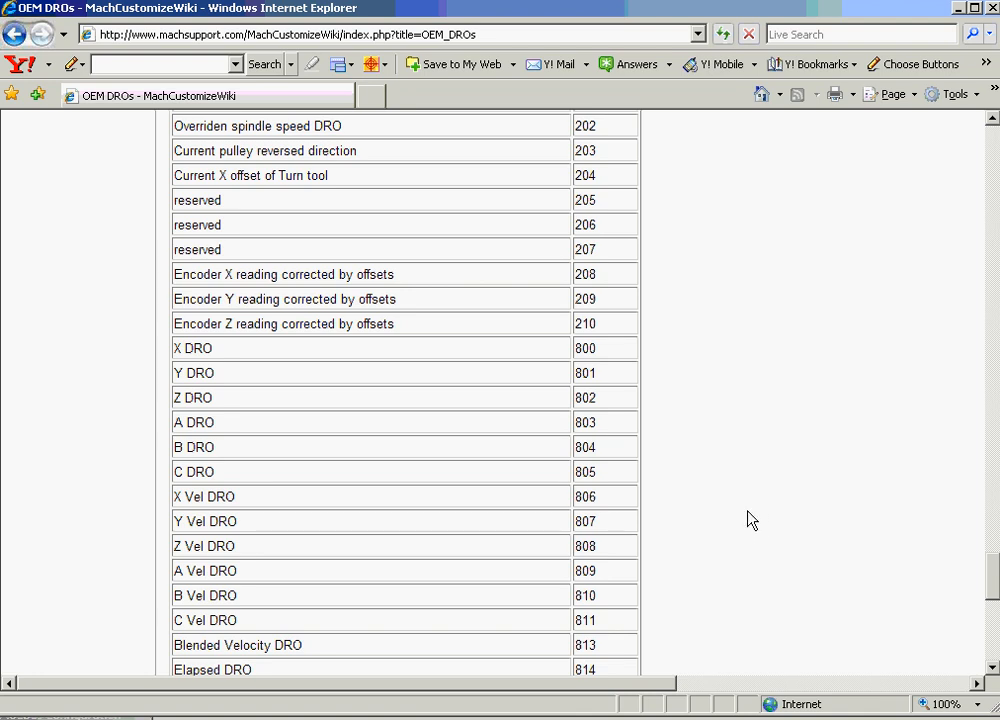
pyautogui.scroll(-3, 751, 519)
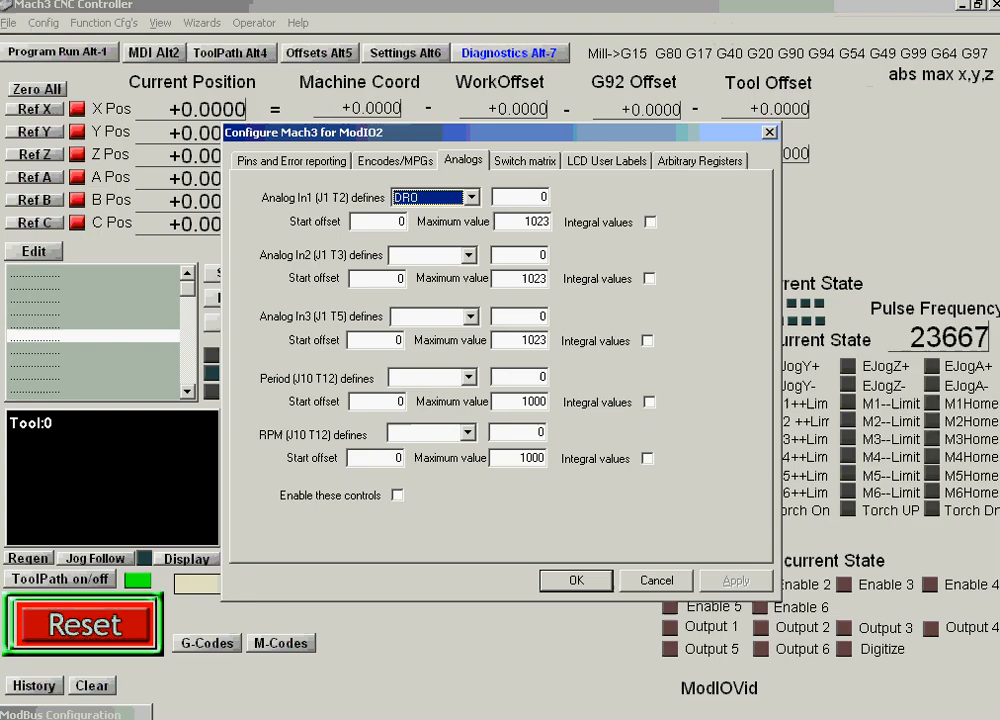
# Switch back to Mach3 and set Analog In1 to DRO 821, start offset 5, maximum value 150 and integral values, and save the configuration.
pyautogui.press('Tab')
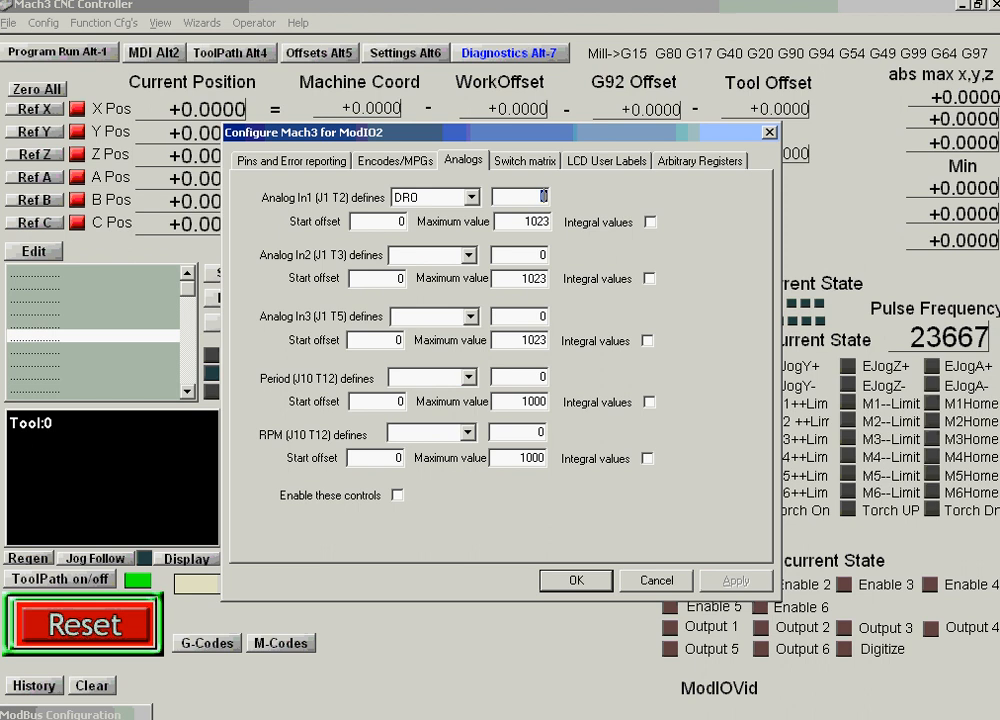
pyautogui.write('821')
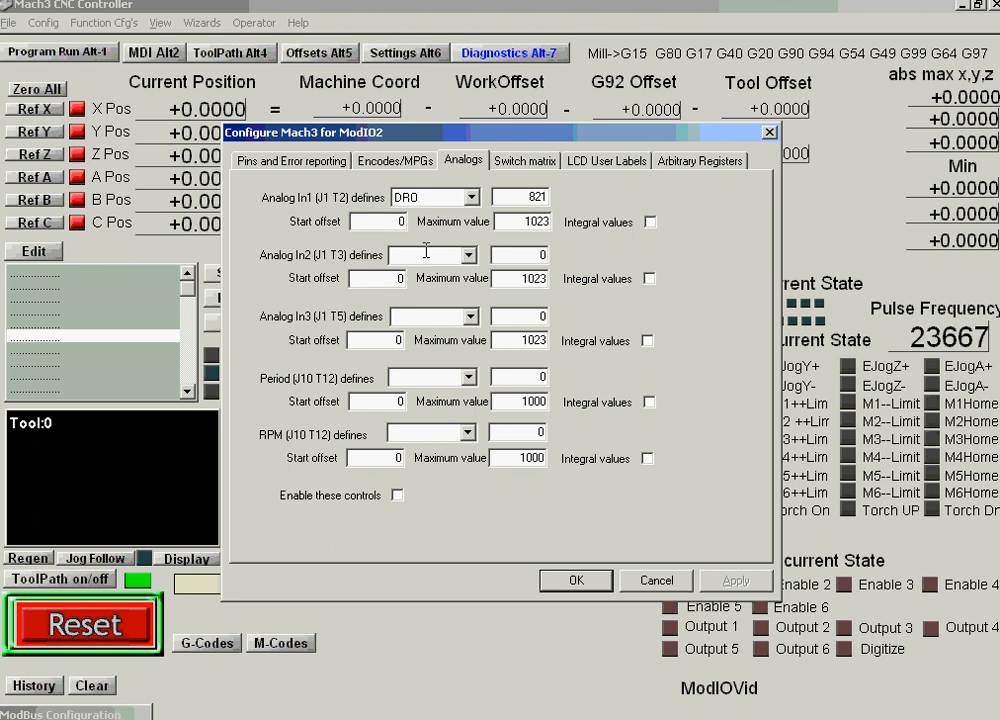
pyautogui.doubleClick(401, 221)
pyautogui.write('5')
pyautogui.doubleClick(519, 221)
pyautogui.write('150')
pyautogui.click(650, 224)
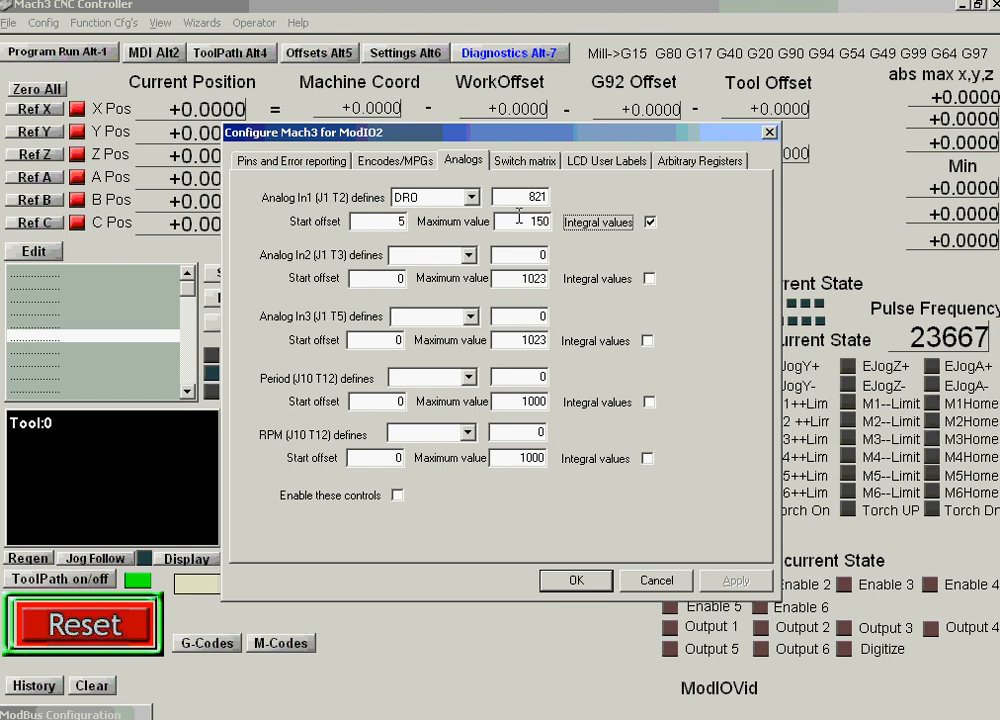
pyautogui.click(577, 580)
pyautogui.click(652, 562)
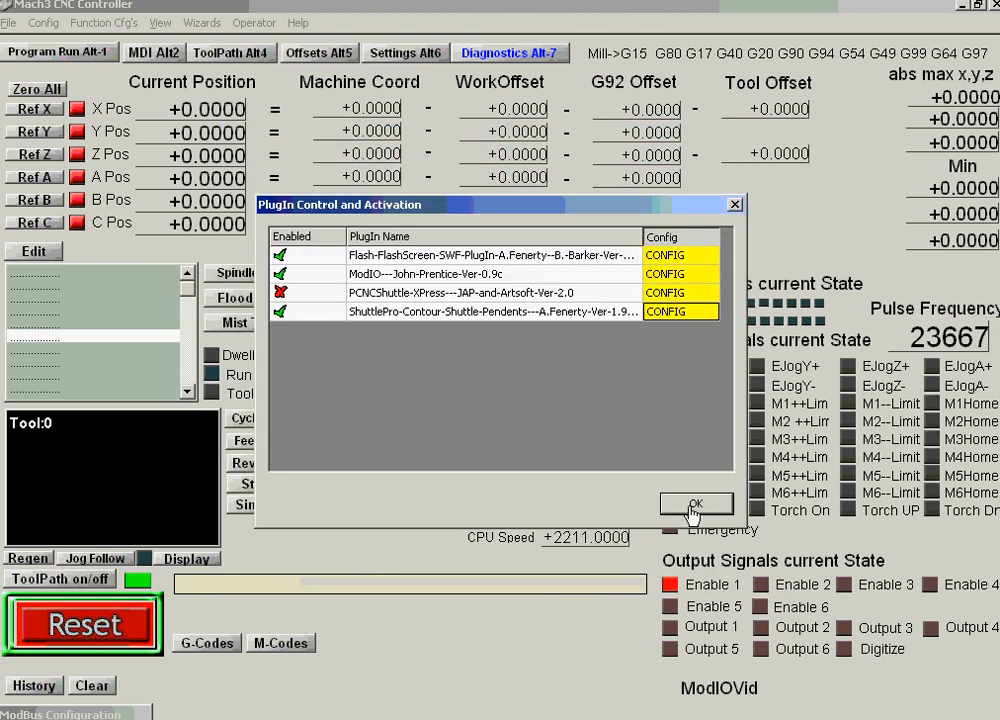
pyautogui.click(695, 505)
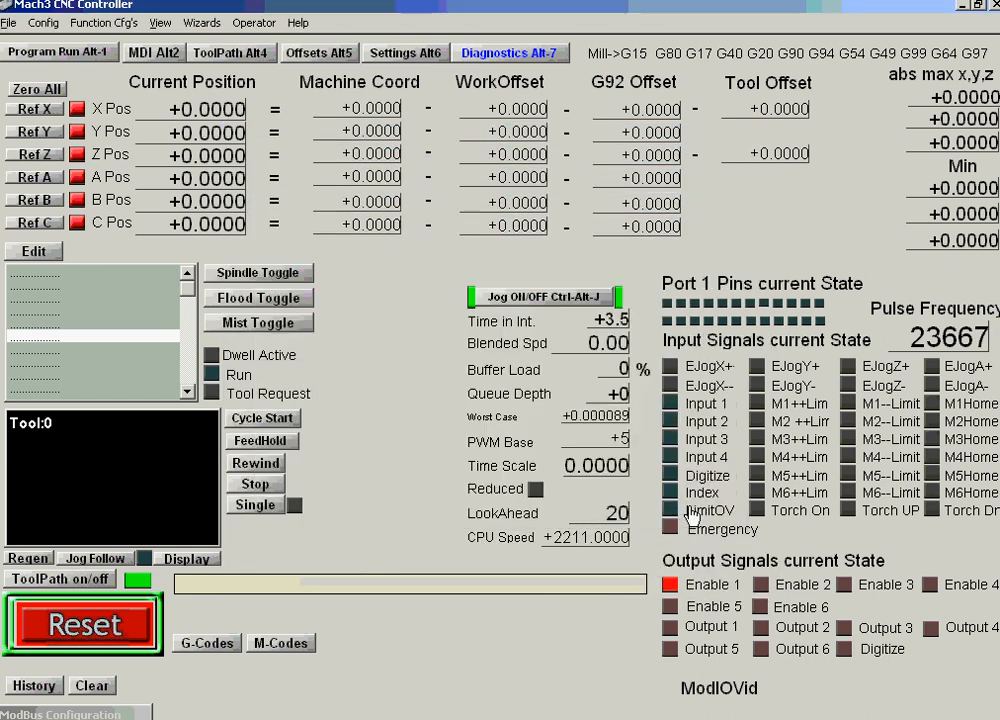
# Show the Program Run screen and enable the analog controls in the Mach3 configuration for ModIO2.
pyautogui.click(36, 51)
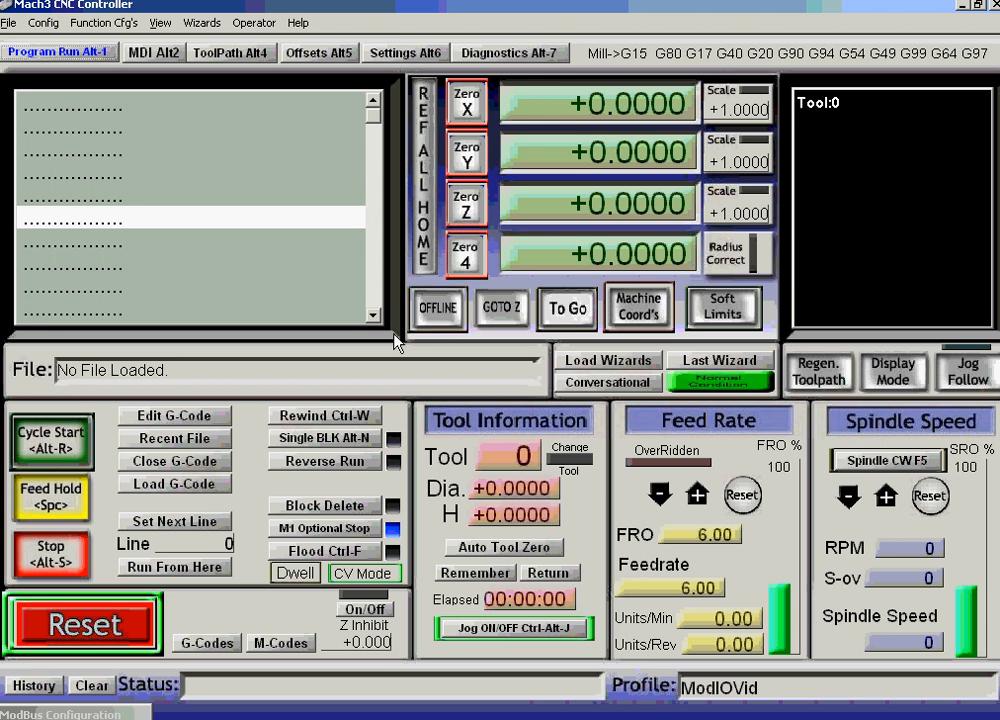
pyautogui.click(43, 22)
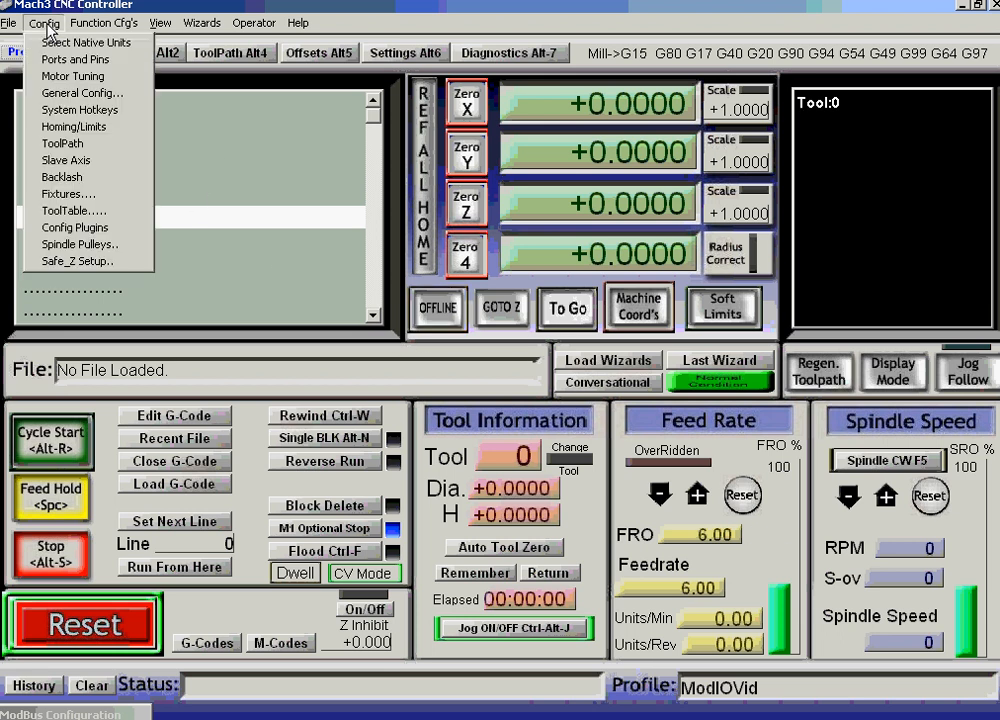
pyautogui.click(80, 228)
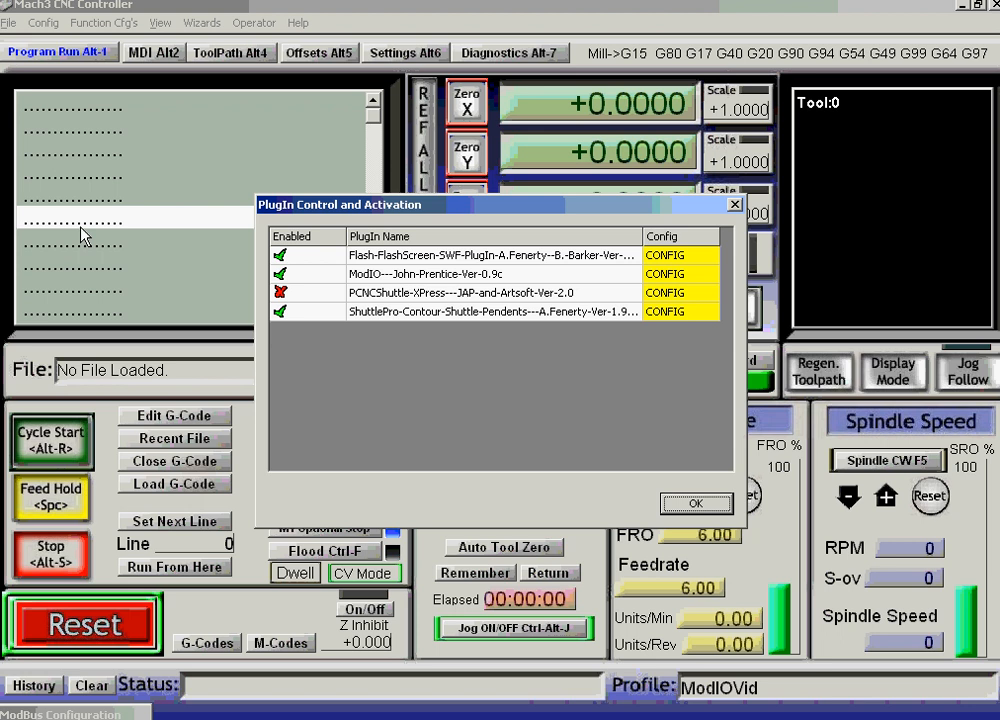
pyautogui.click(676, 281)
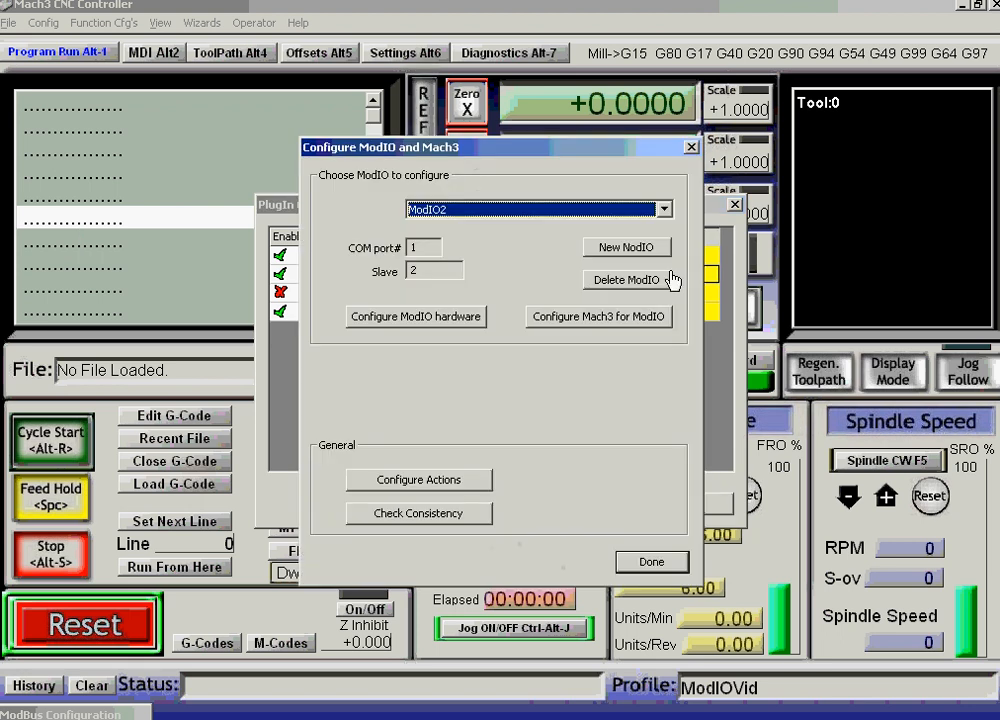
pyautogui.click(630, 318)
pyautogui.click(479, 166)
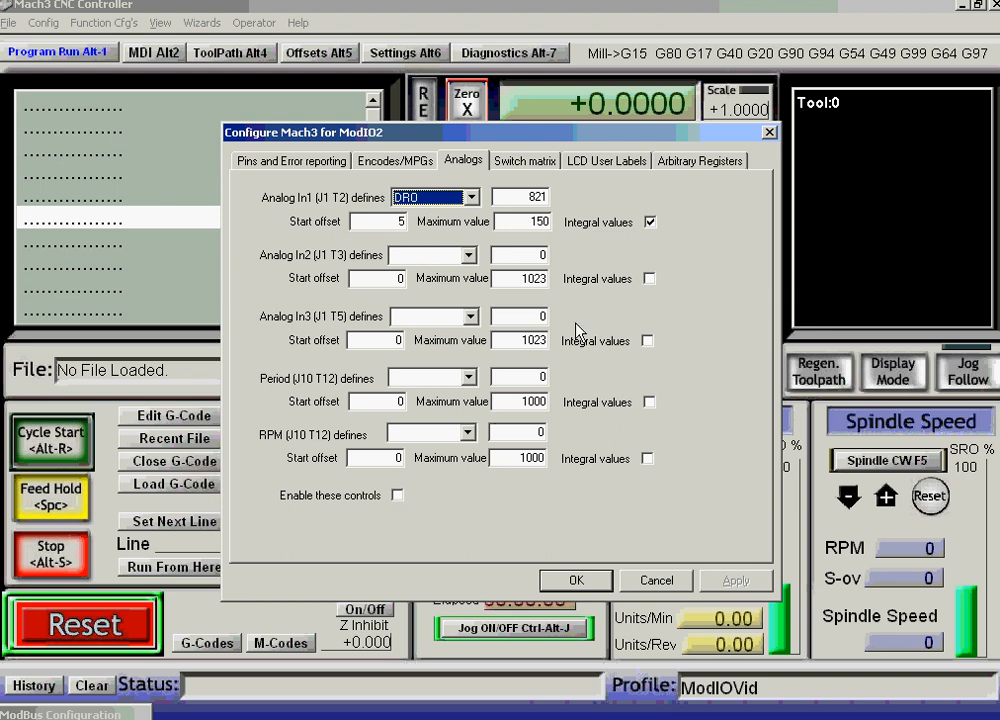
pyautogui.click(397, 497)
pyautogui.click(578, 581)
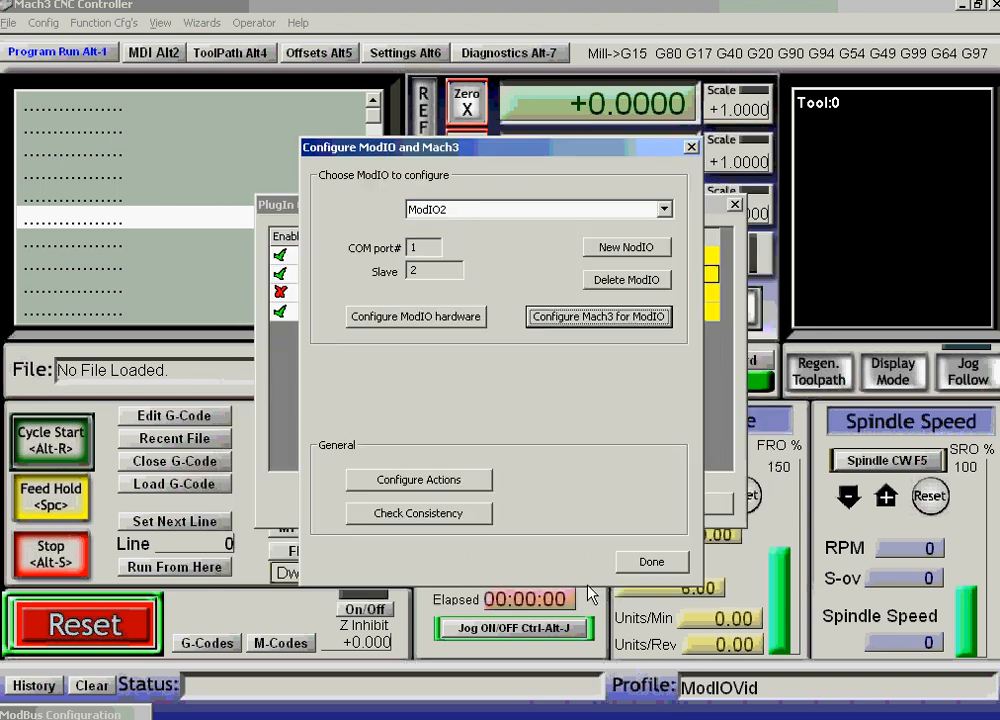
pyautogui.click(650, 561)
pyautogui.click(704, 507)
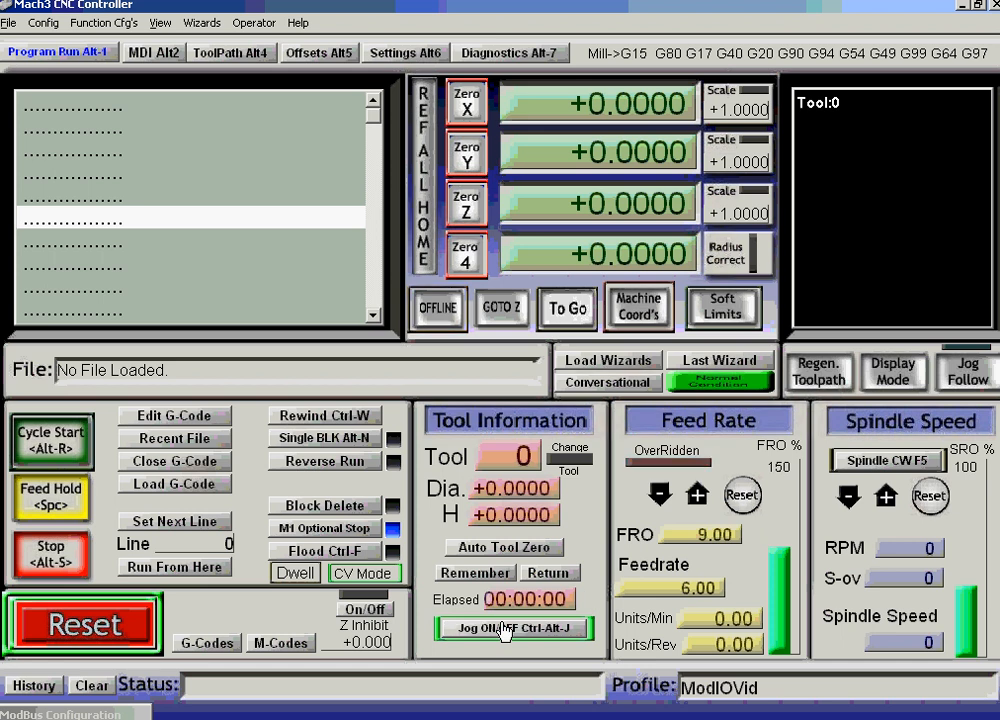
# Reset the feed rate override on the Program Run screen.
pyautogui.click(760, 492)
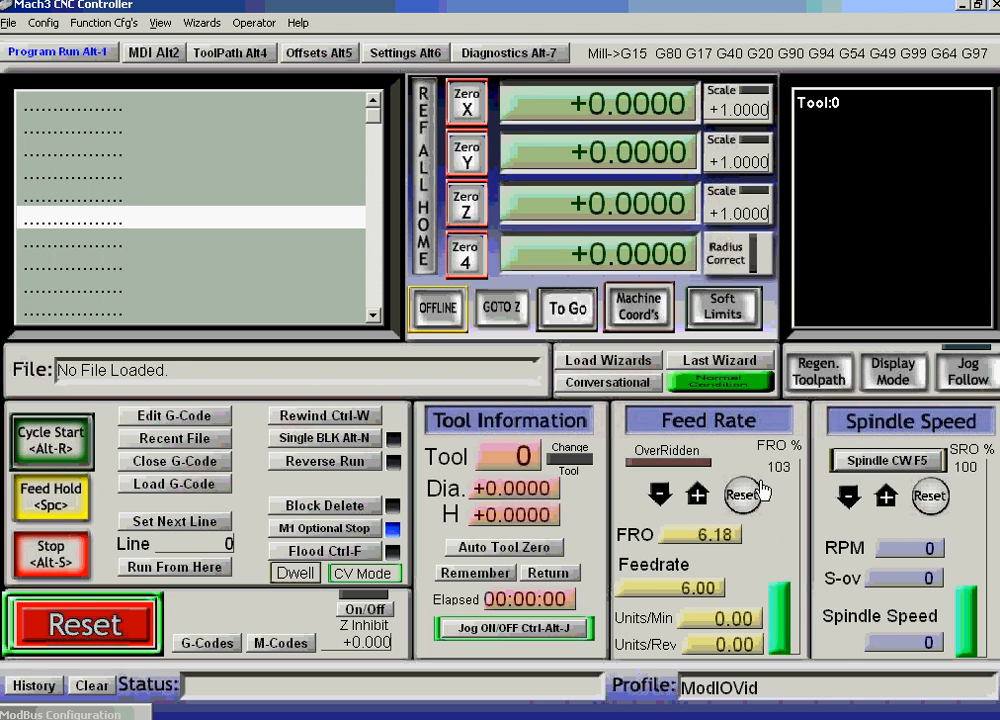
# Set LCD line 1 for ModIO2 to user label -1 with the LCD controls enabled, and save the plugin configuration.
pyautogui.click(50, 24)
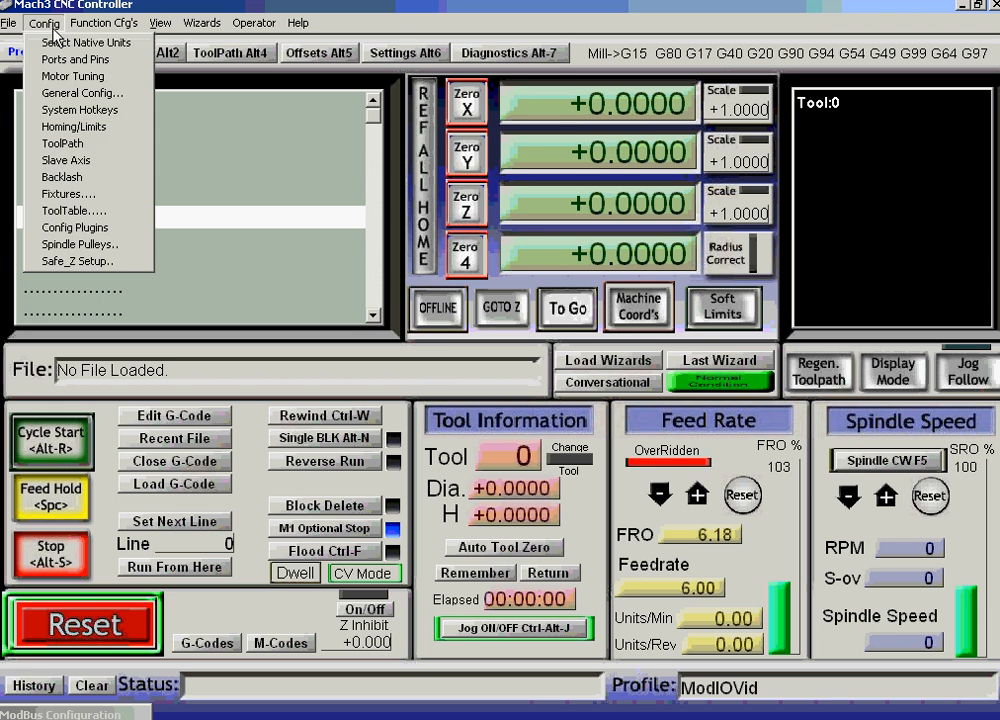
pyautogui.click(75, 228)
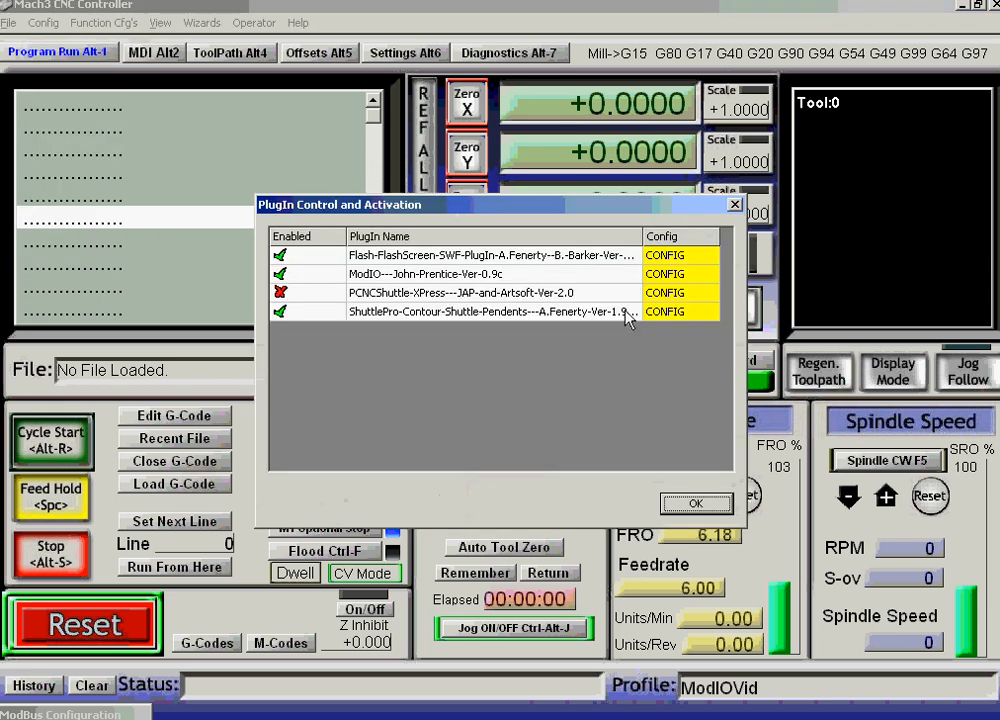
pyautogui.click(646, 275)
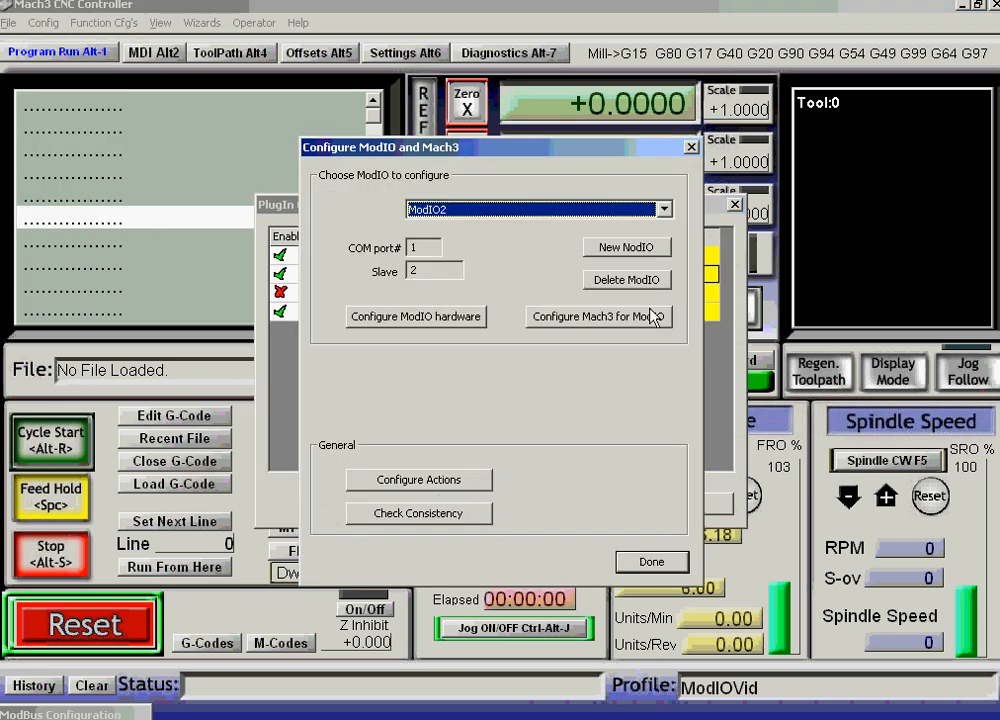
pyautogui.click(655, 316)
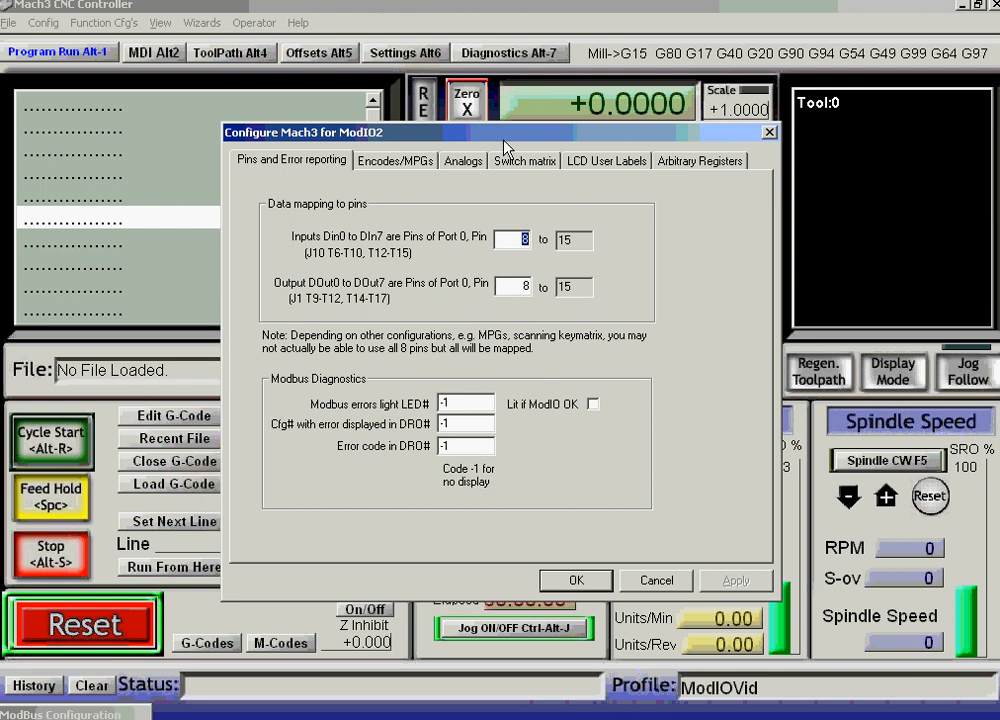
pyautogui.click(463, 160)
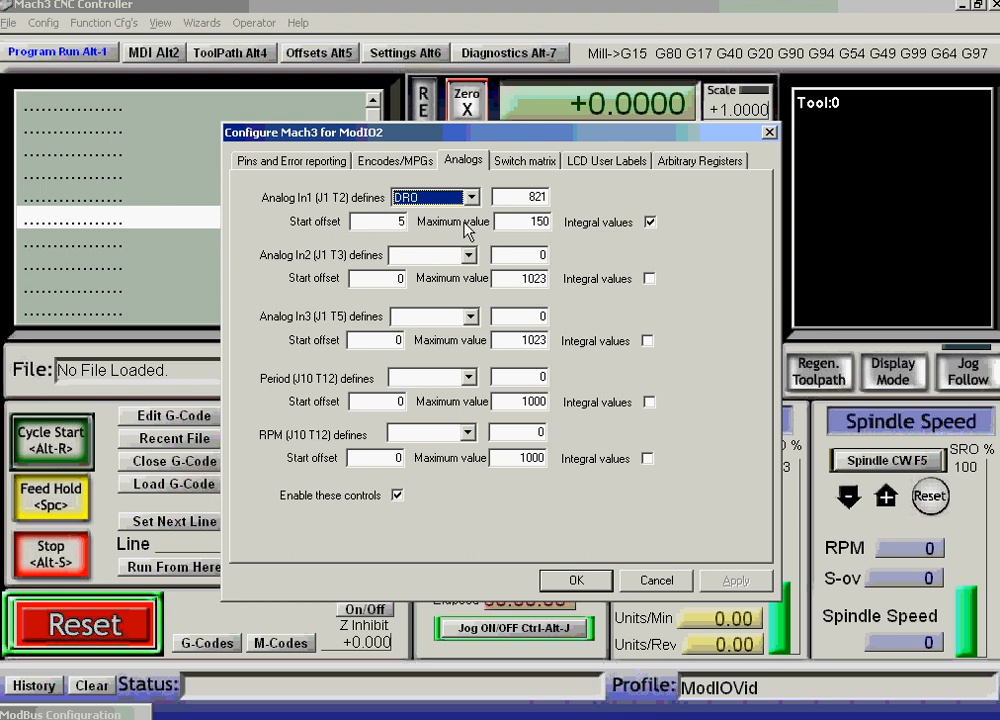
pyautogui.click(650, 223)
pyautogui.click(598, 162)
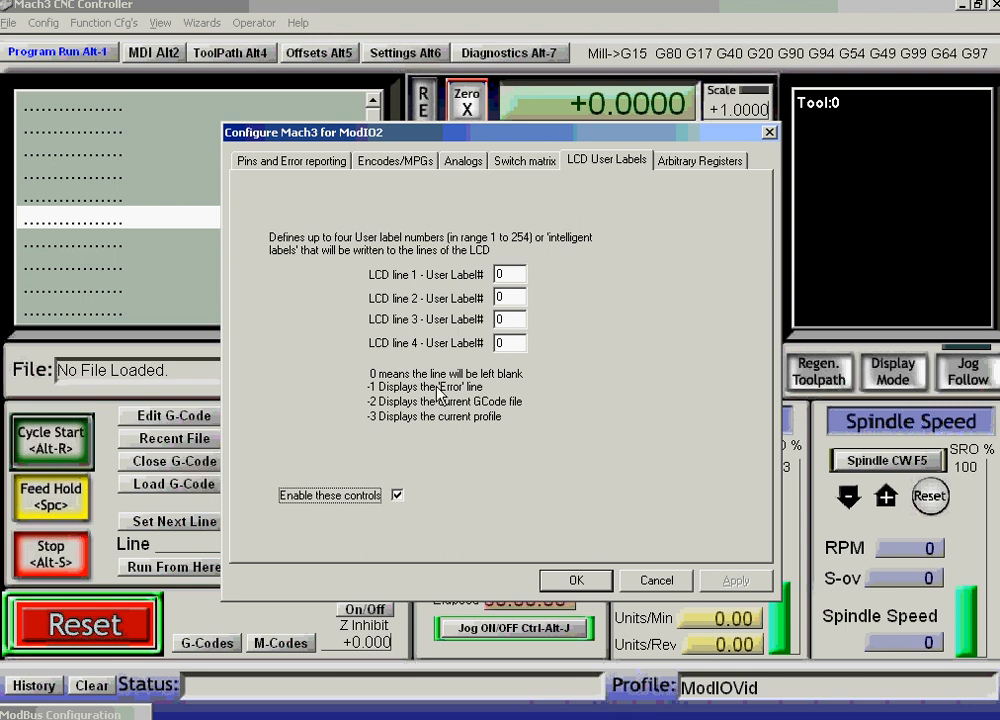
pyautogui.doubleClick(502, 273)
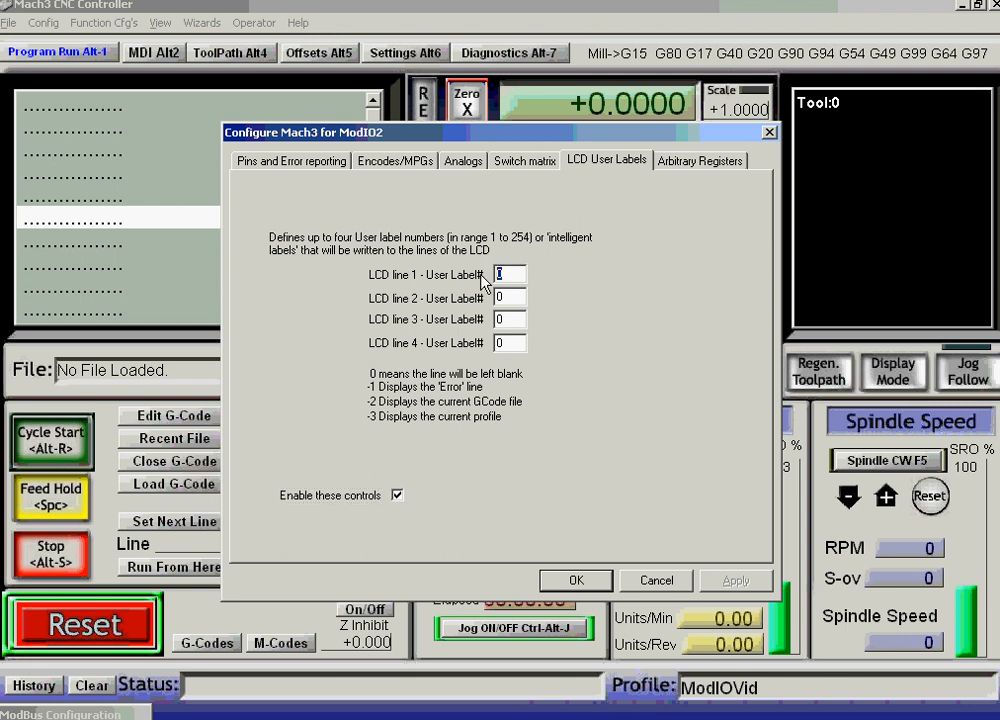
pyautogui.write('-1')
pyautogui.click(578, 582)
pyautogui.click(652, 562)
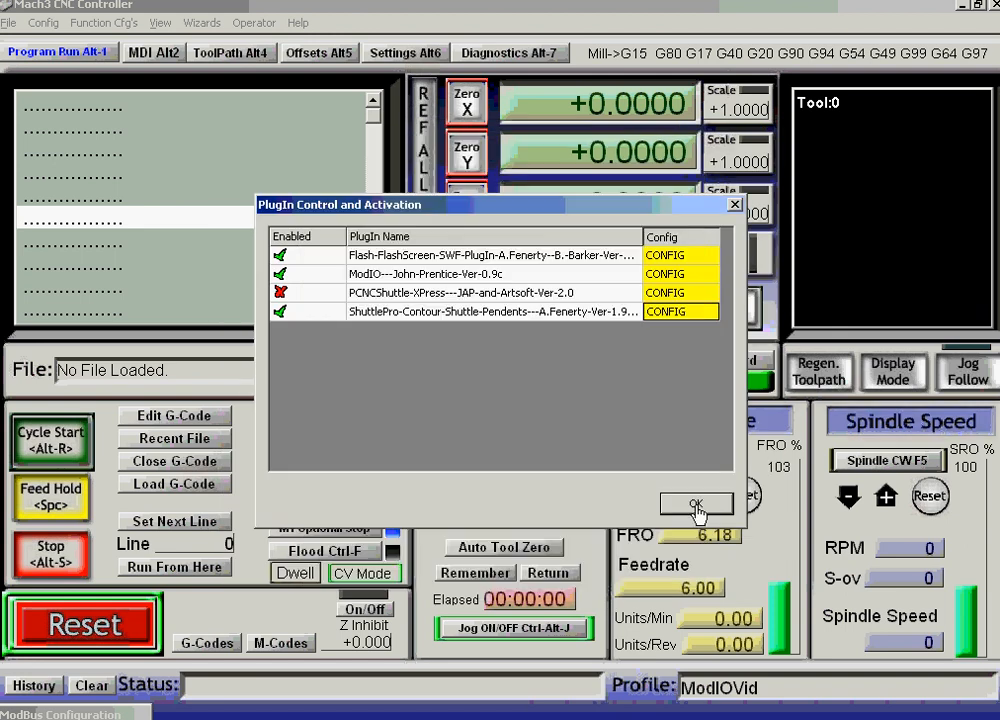
pyautogui.click(696, 506)
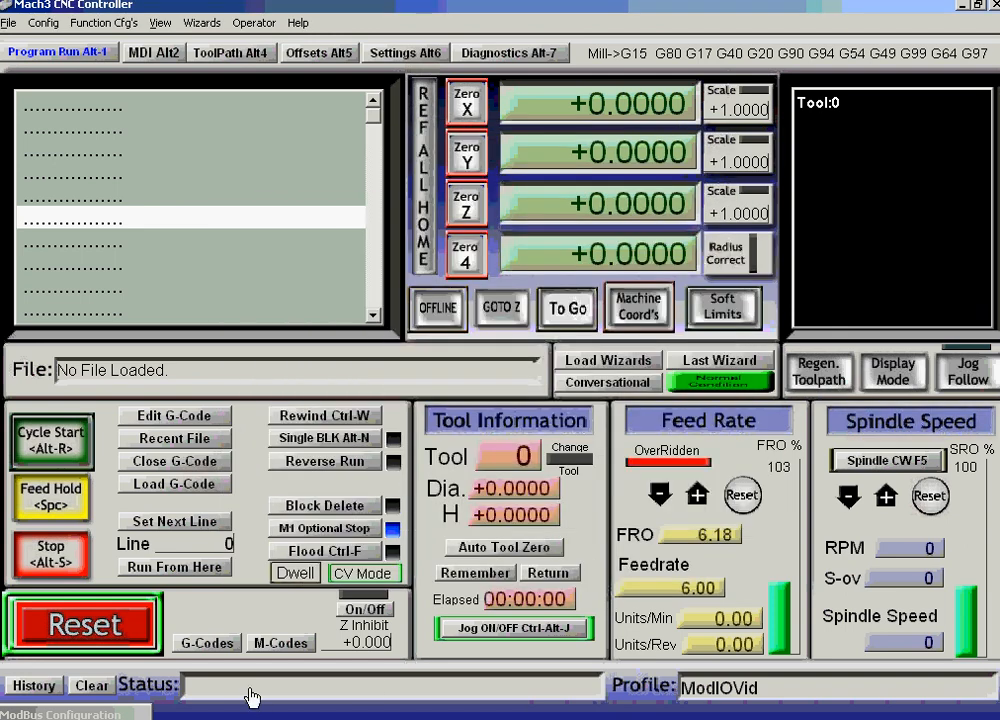
# Trigger an emergency stop and reset the controller to normal operation.
pyautogui.click(101, 632)
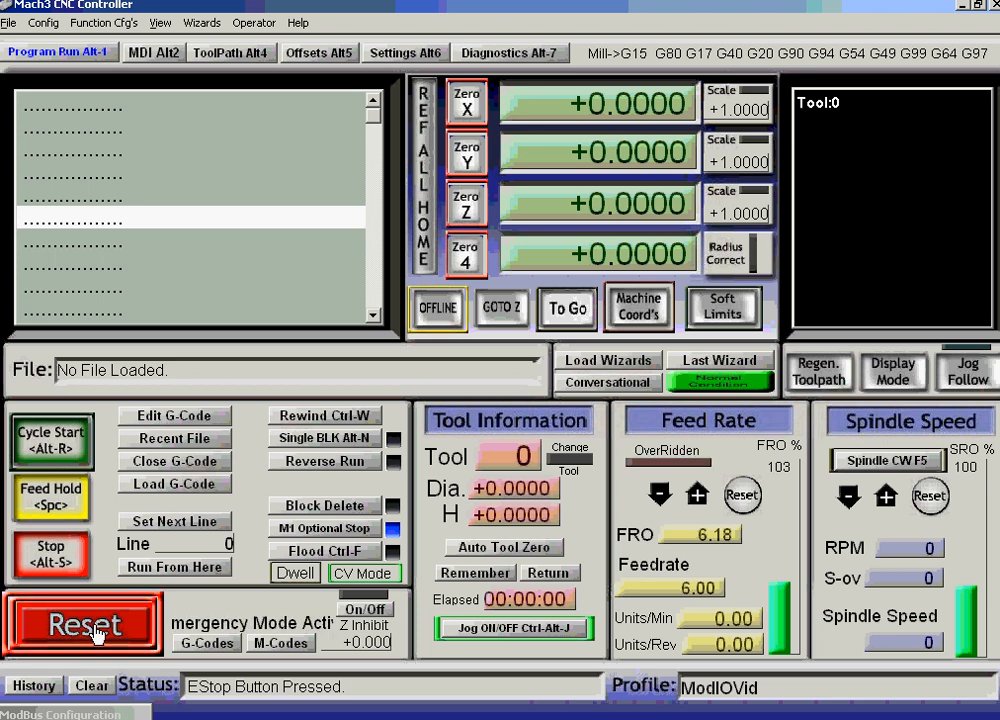
pyautogui.click(96, 630)
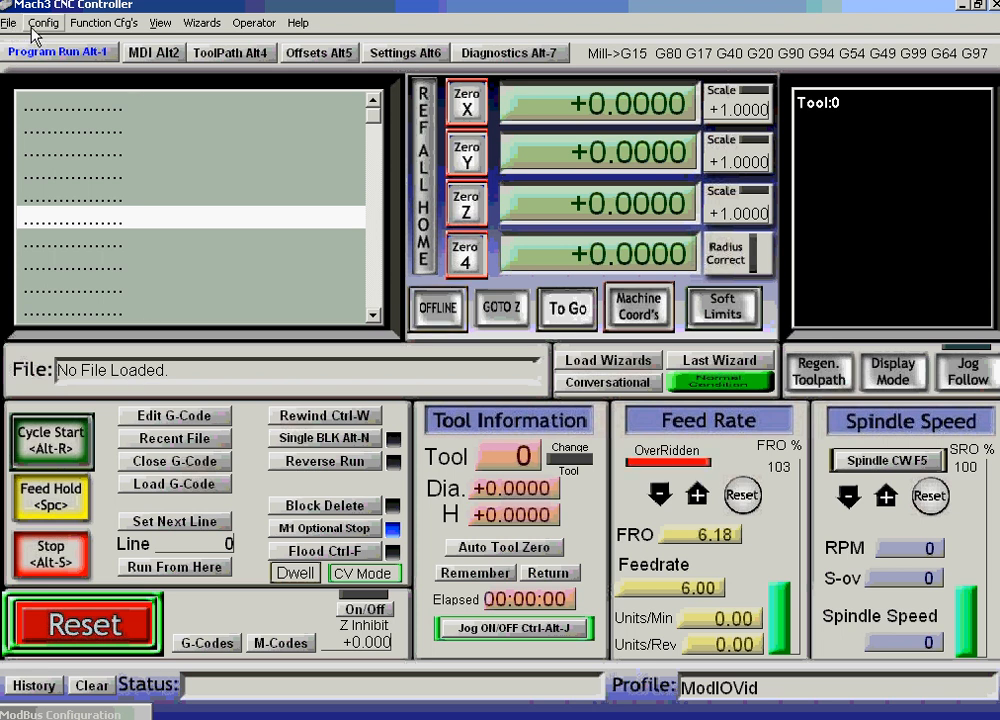
# Load Cutpocket.tap from the recently used G-code files.
pyautogui.click(182, 483)
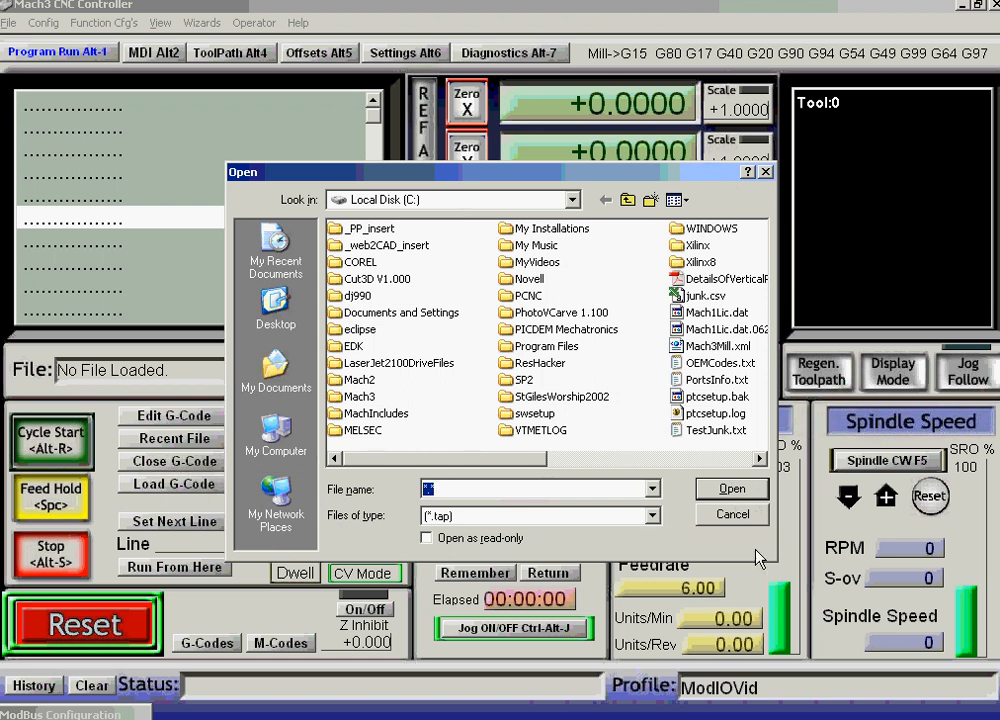
pyautogui.click(733, 514)
pyautogui.click(178, 440)
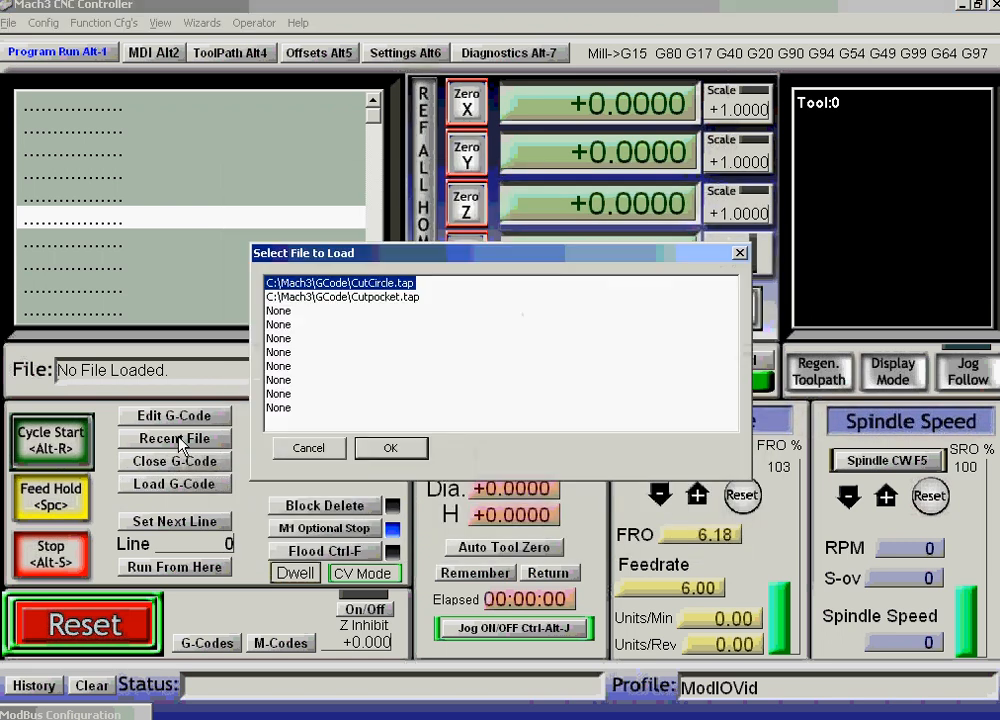
pyautogui.doubleClick(353, 300)
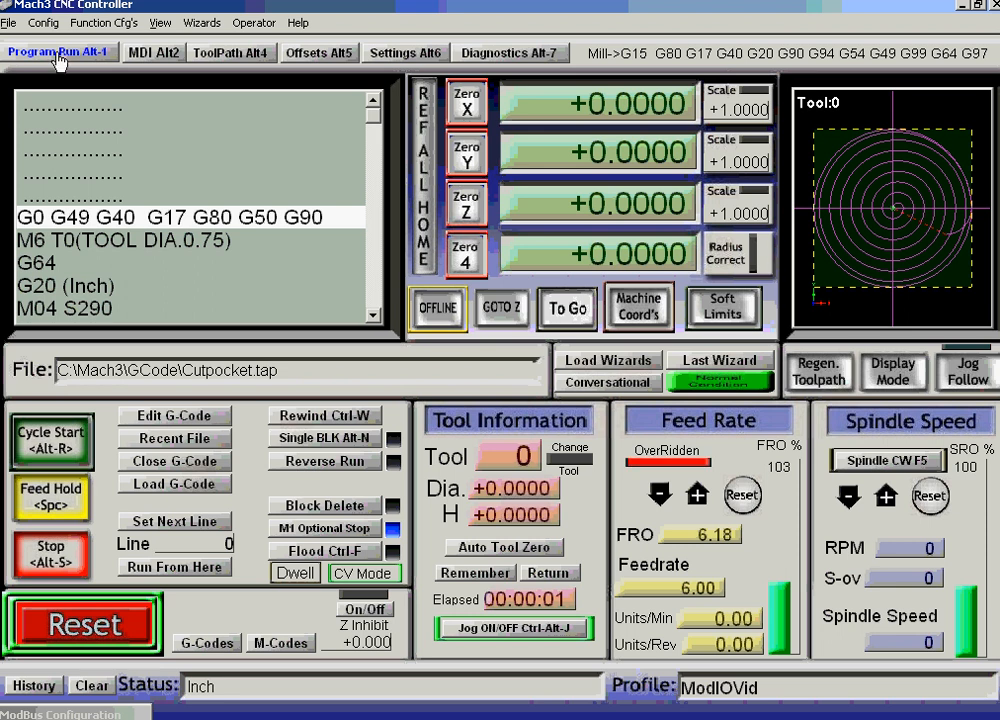
# Open the Mach3 configuration for ModIO1 through the ModIO plugin settings.
pyautogui.click(43, 22)
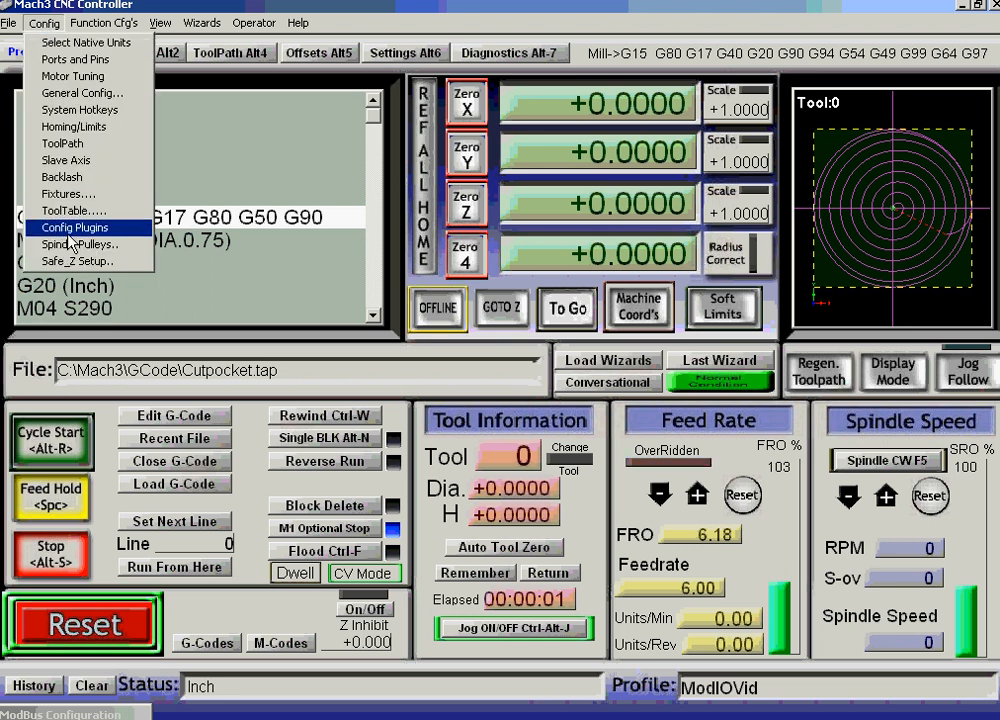
pyautogui.click(70, 230)
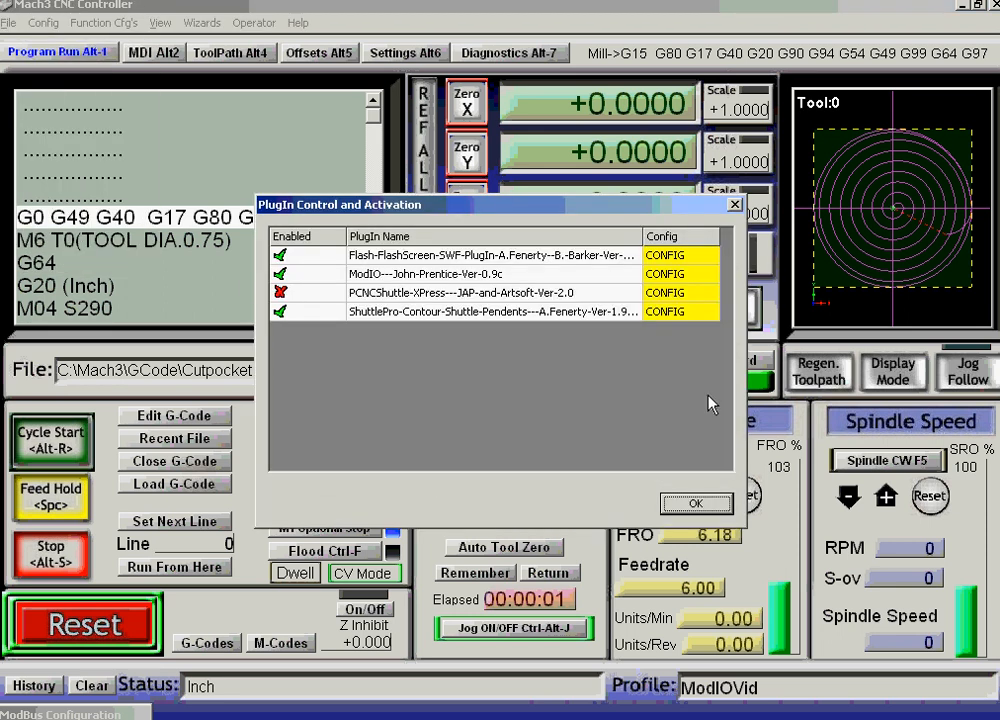
pyautogui.click(670, 274)
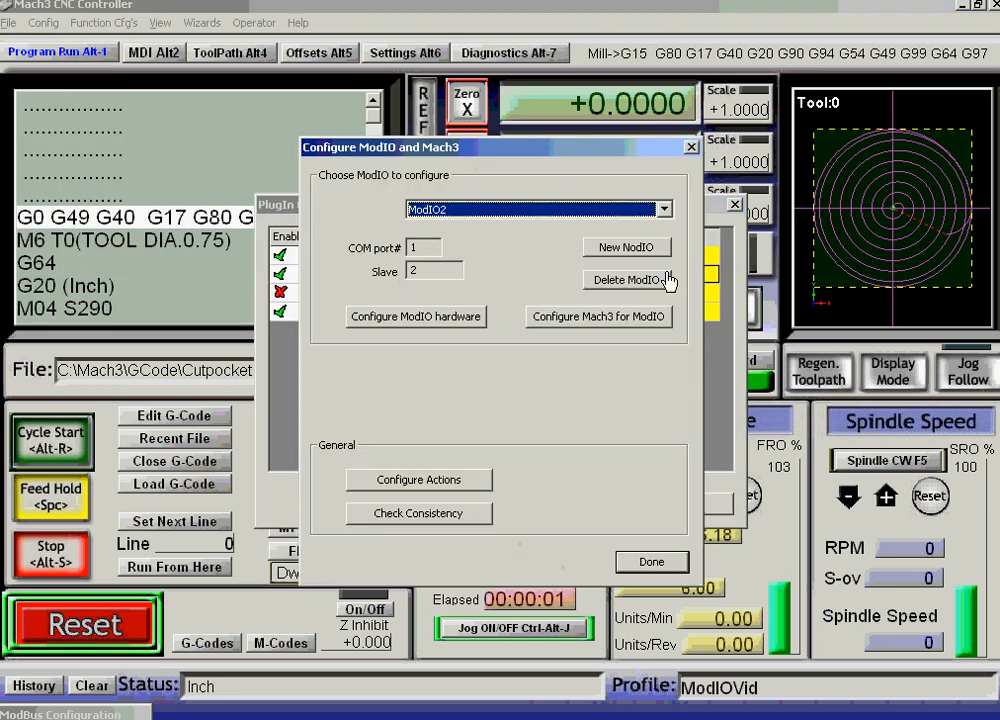
pyautogui.click(665, 210)
pyautogui.click(430, 228)
pyautogui.click(597, 318)
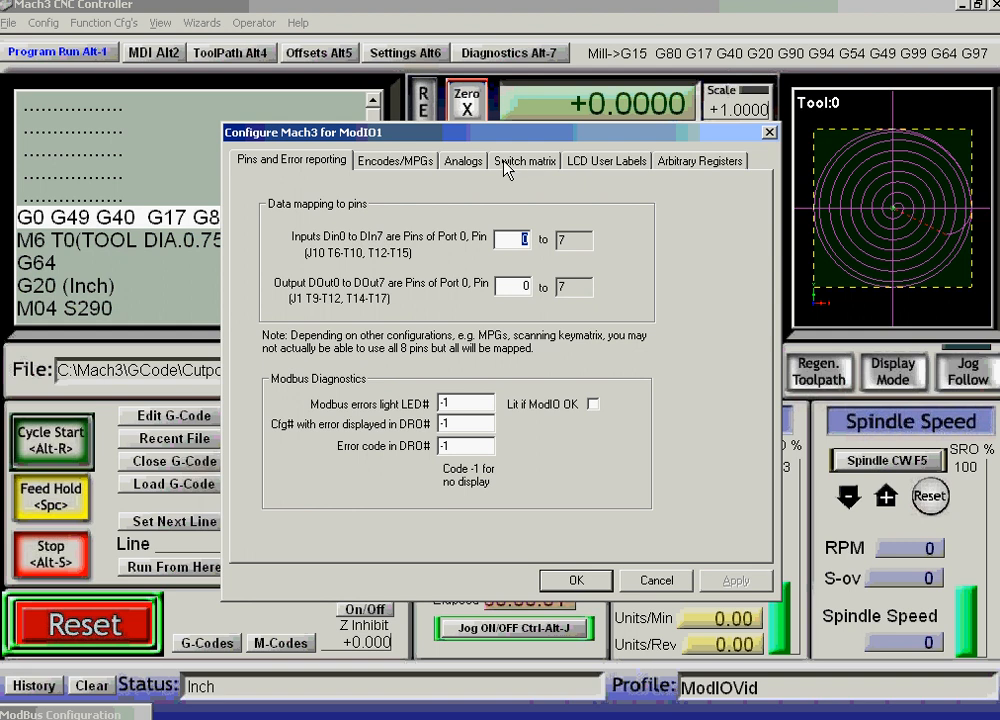
# Enable the LCD user label controls for ModIO1 and set LCD line 1 to -2 for the current G-code file.
pyautogui.click(464, 162)
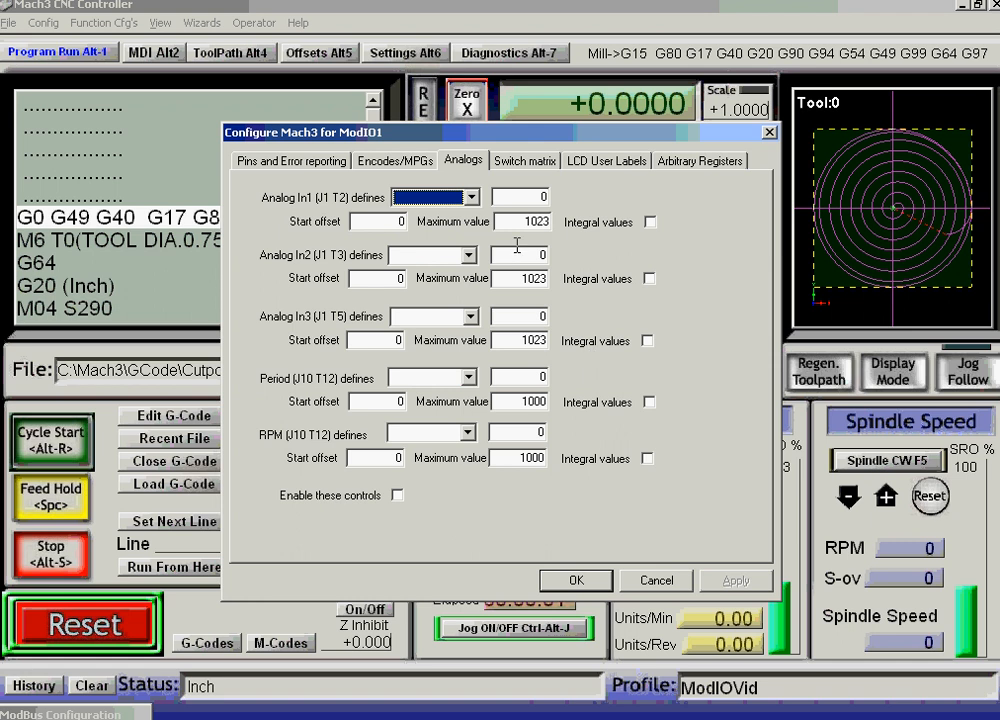
pyautogui.click(584, 163)
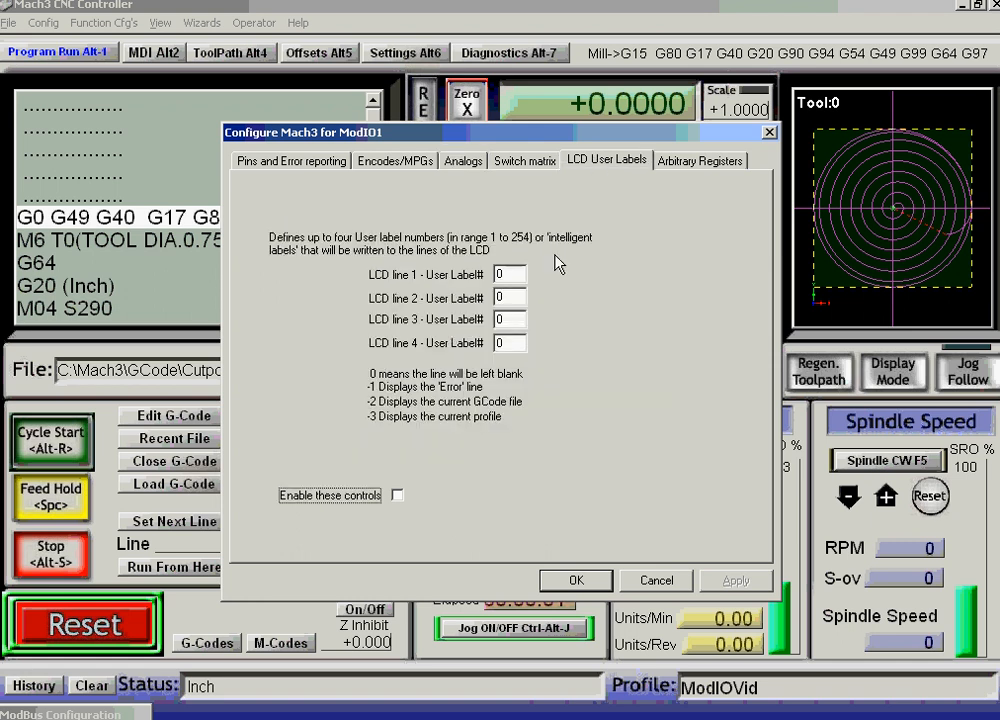
pyautogui.click(397, 495)
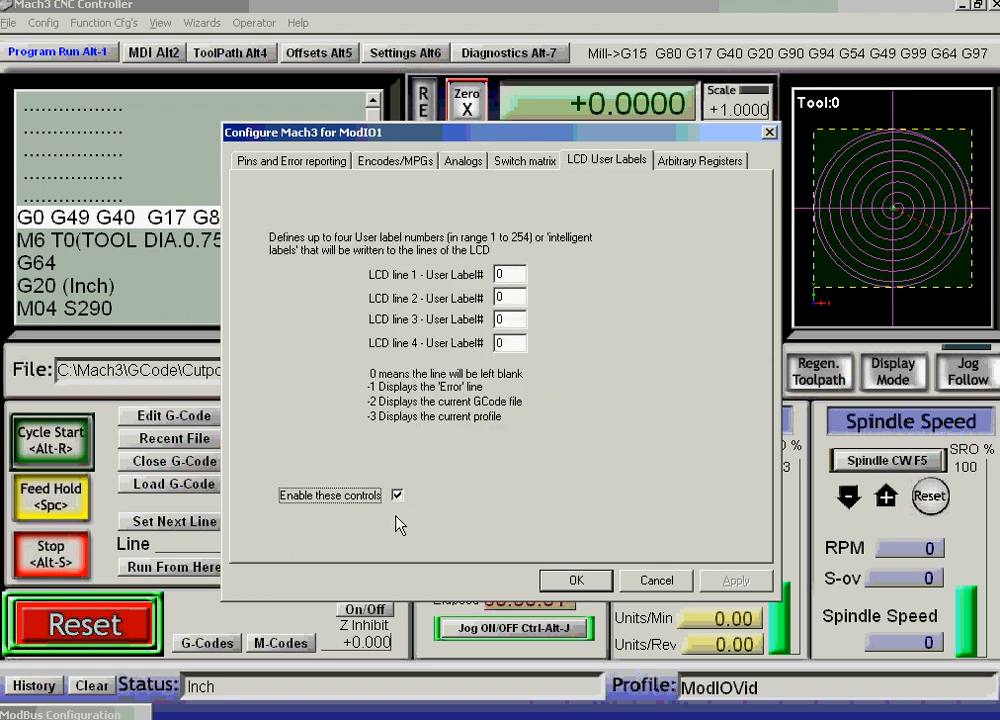
pyautogui.doubleClick(498, 274)
pyautogui.write('1')
pyautogui.press('BackSpace')
pyautogui.write('-2')
pyautogui.click(578, 582)
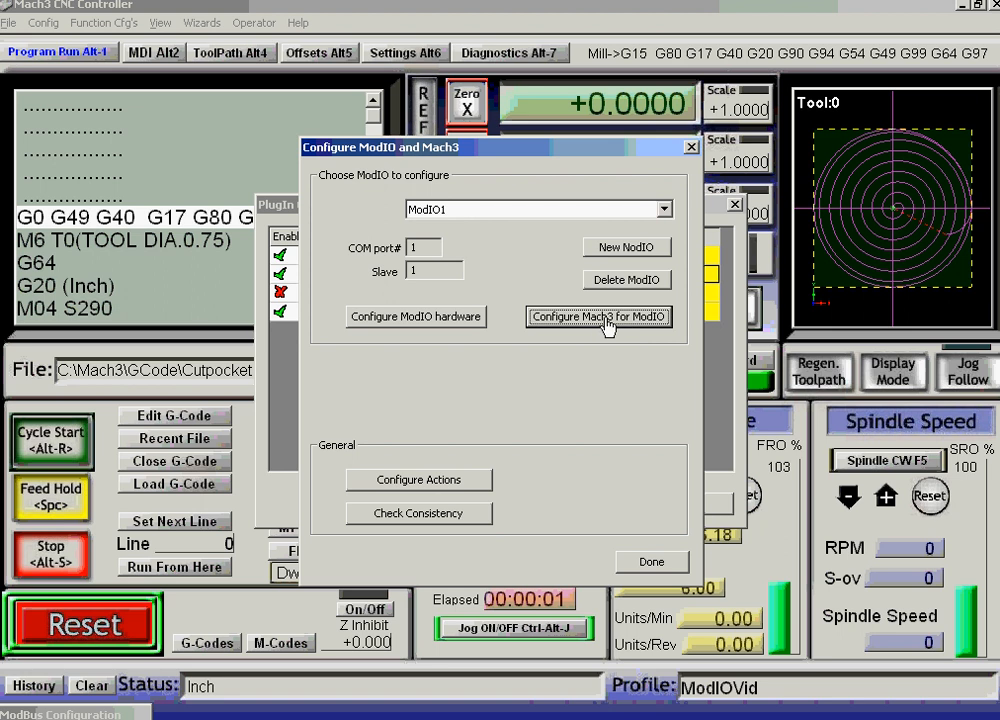
# Set LCD line 2 for ModIO2 to user label 10 in its Mach3 configuration.
pyautogui.click(664, 210)
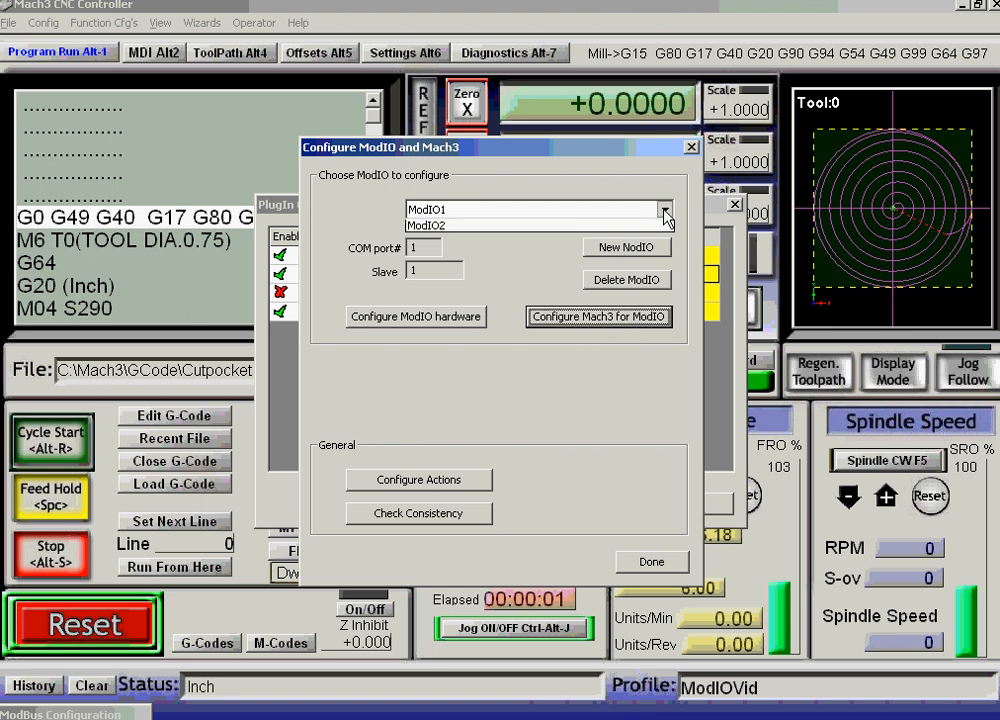
pyautogui.click(440, 225)
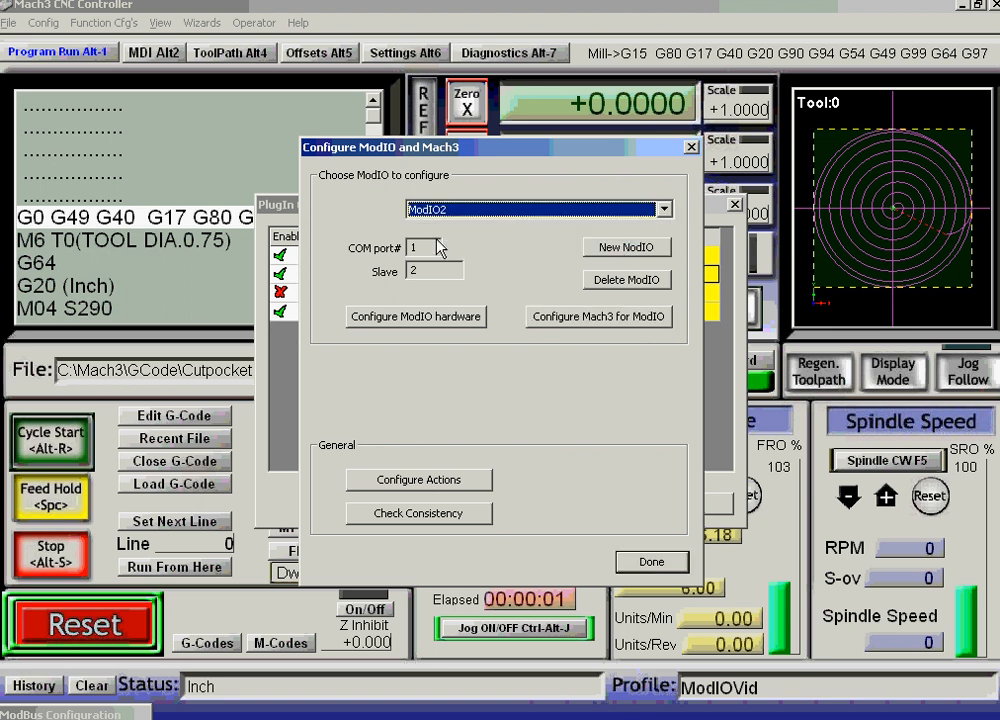
pyautogui.click(595, 318)
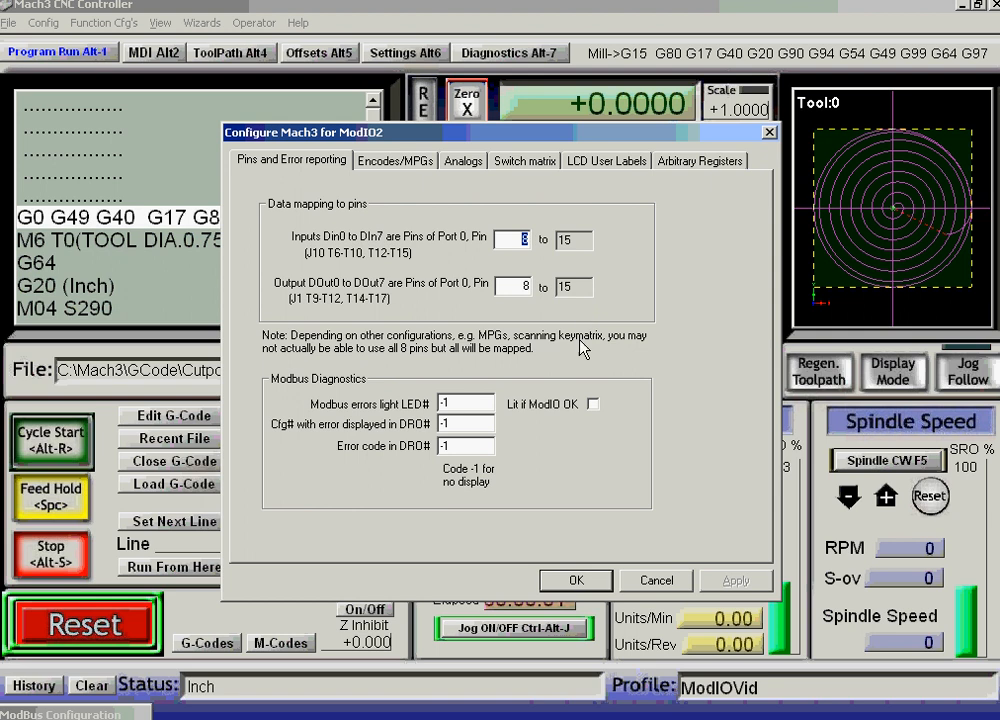
pyautogui.click(606, 160)
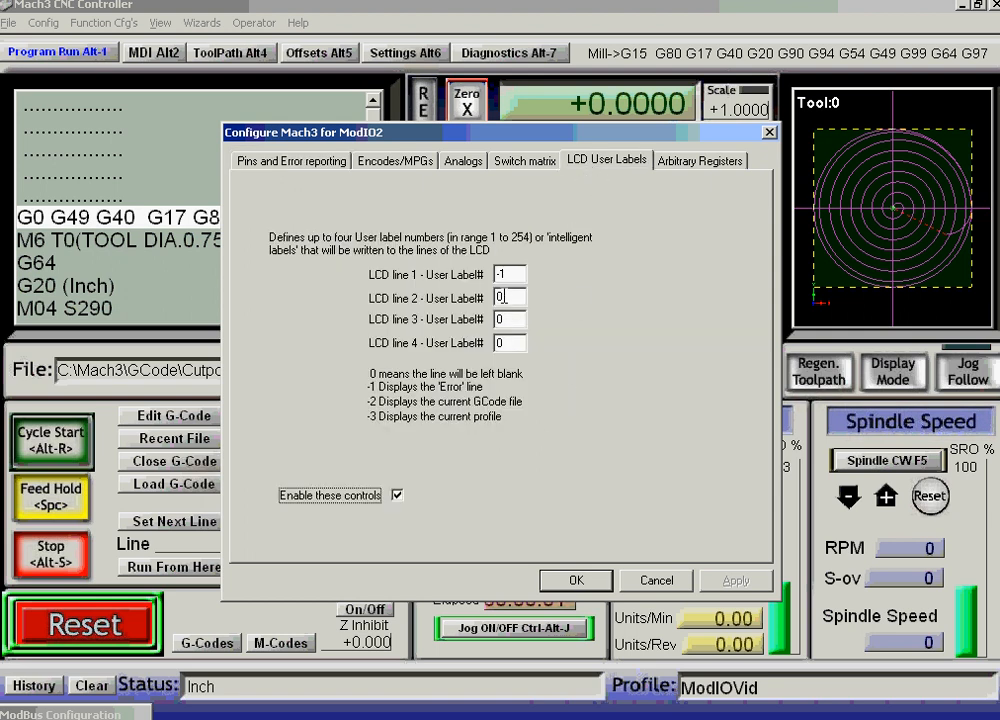
pyautogui.doubleClick(506, 297)
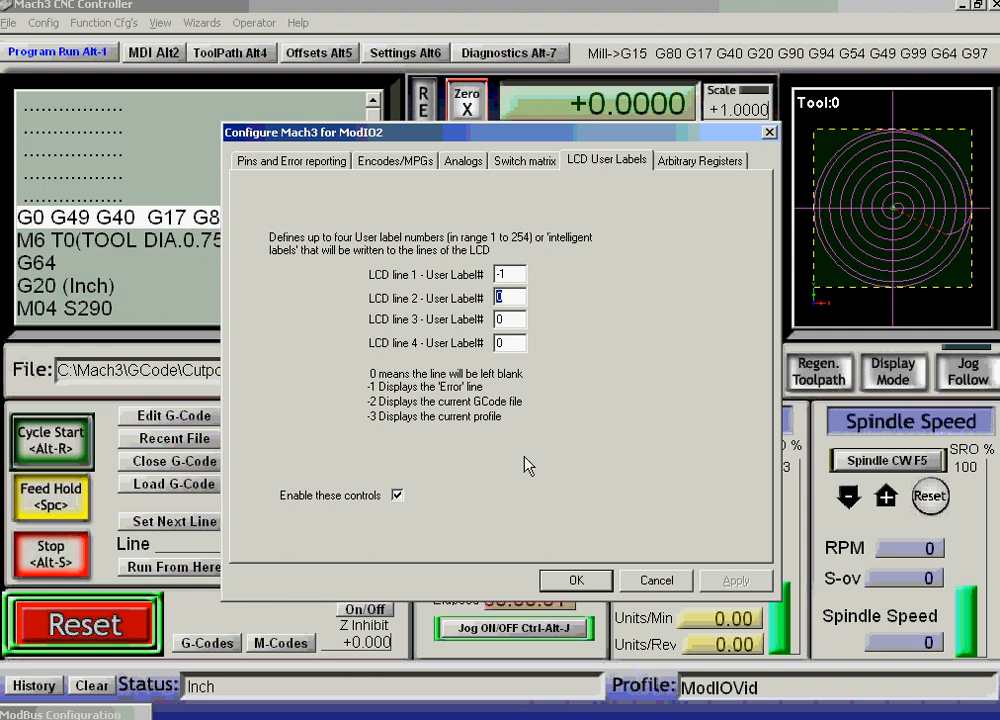
pyautogui.write('10')
pyautogui.click(575, 580)
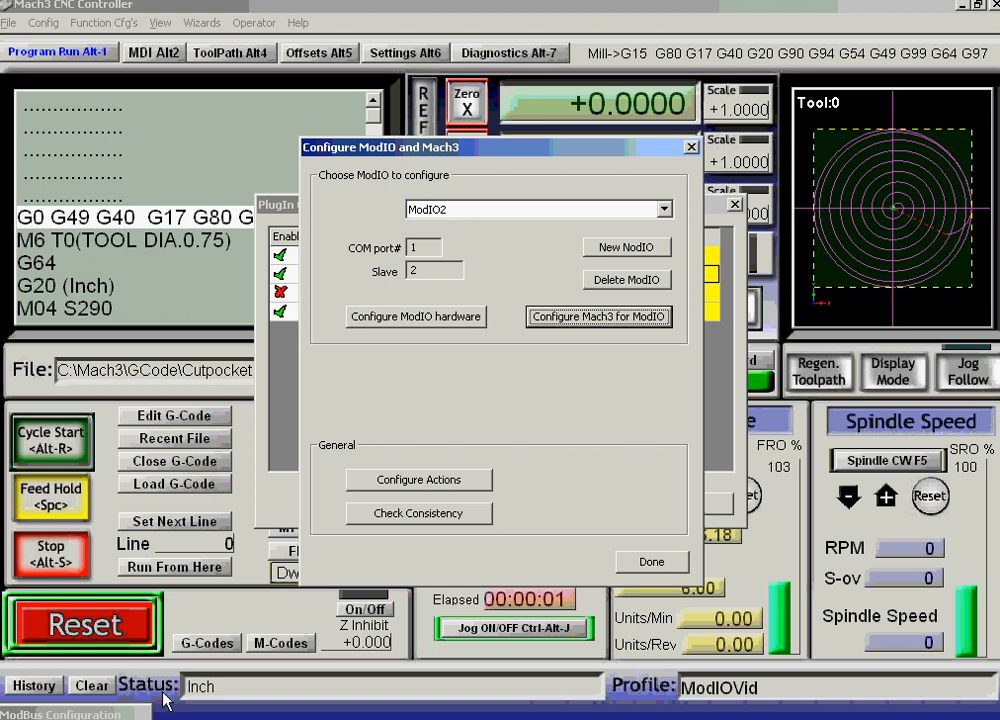
# Switch to UltraEdit-32 and change the SetUserLabel number to 10 in the M10009.m1s macro.
pyautogui.click(160, 718)
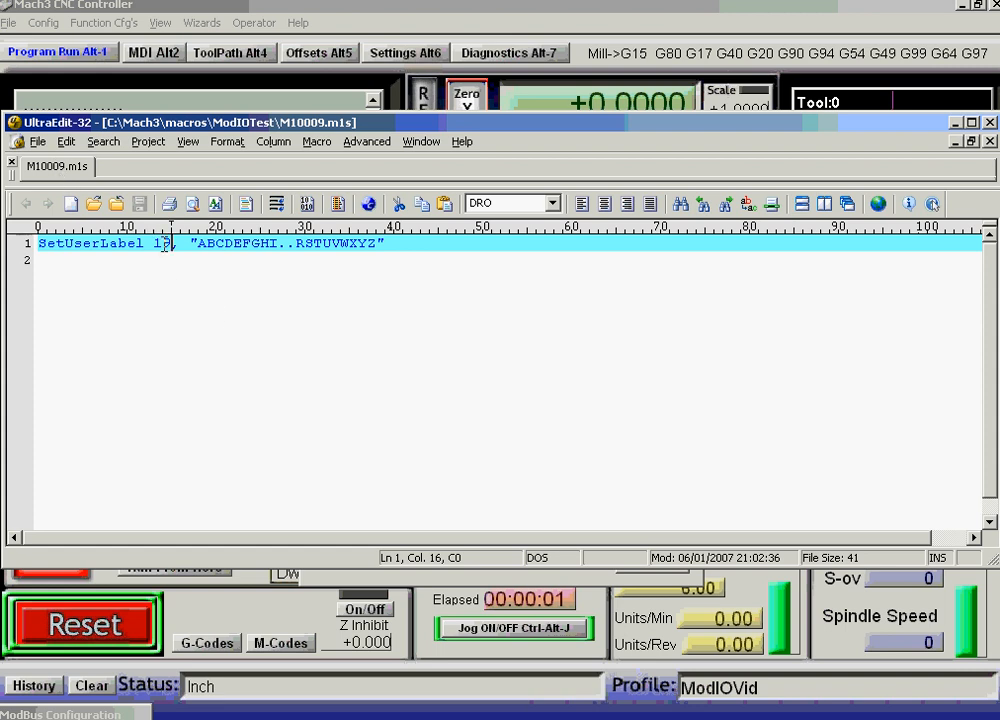
pyautogui.moveTo(173, 243); pyautogui.dragTo(164, 243)
pyautogui.write('0')
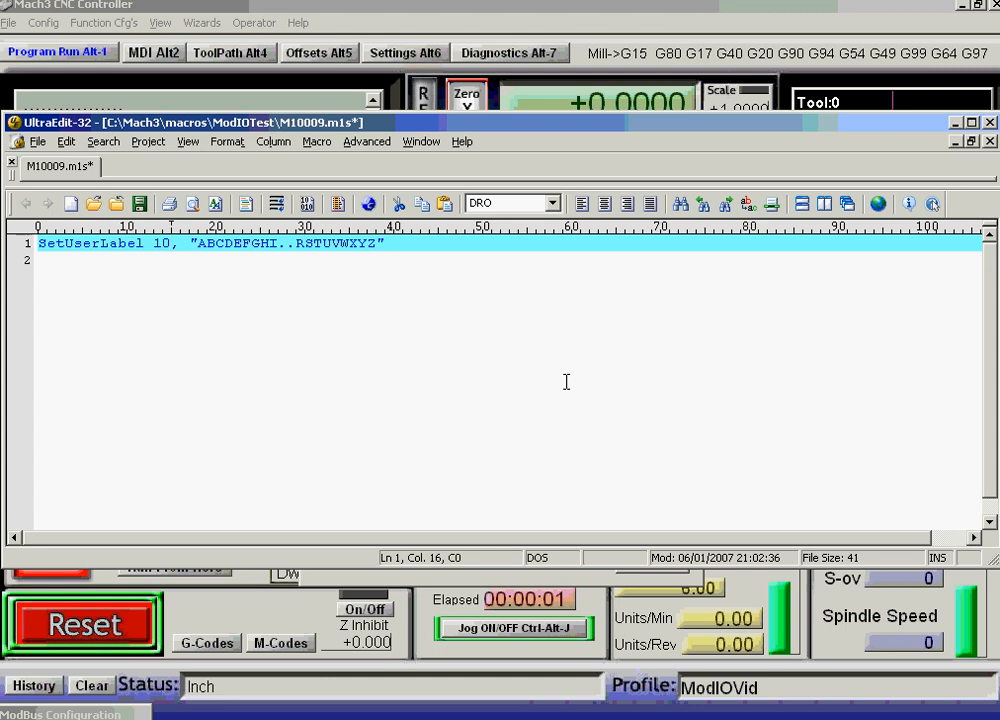
# Save the edited macro under the new name M9999.m1s in the ModIOVid macros folder.
pyautogui.click(37, 142)
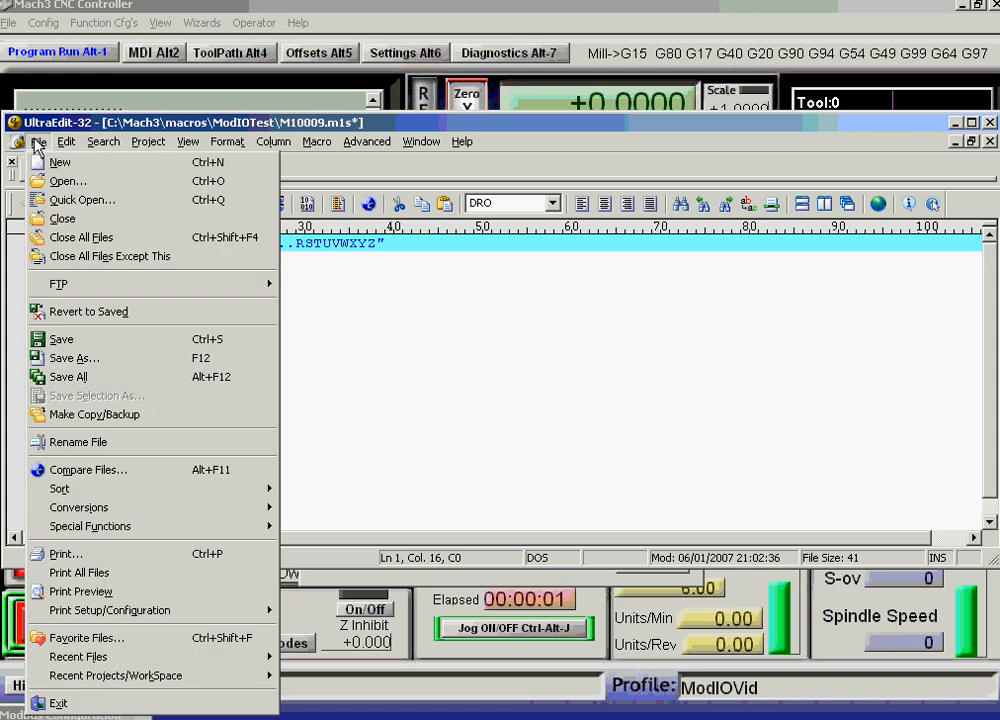
pyautogui.click(75, 356)
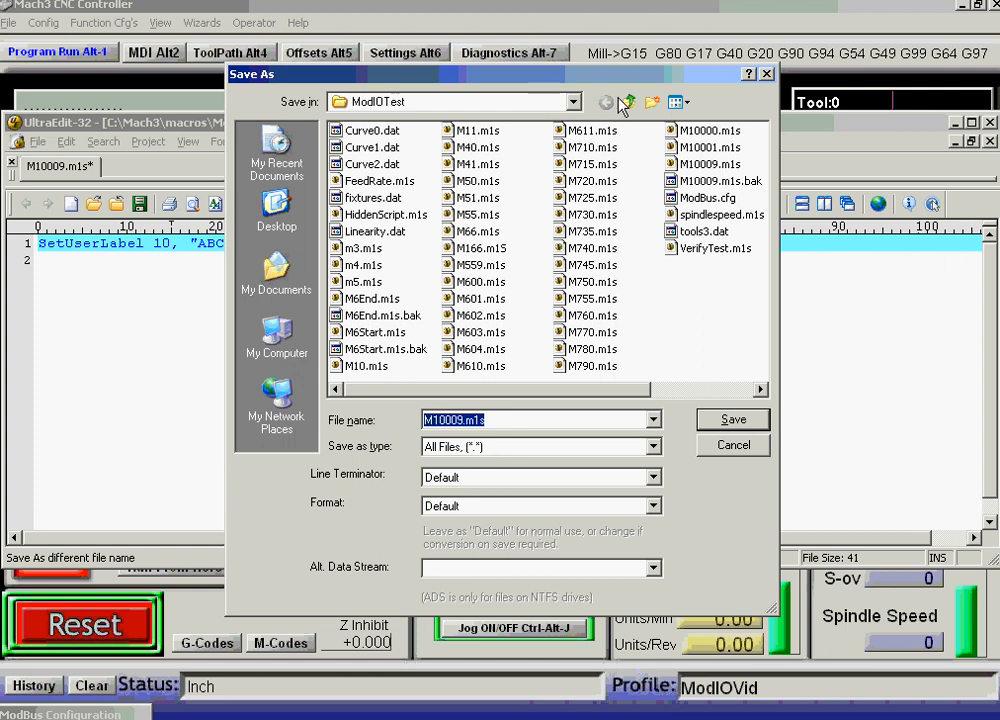
pyautogui.click(629, 101)
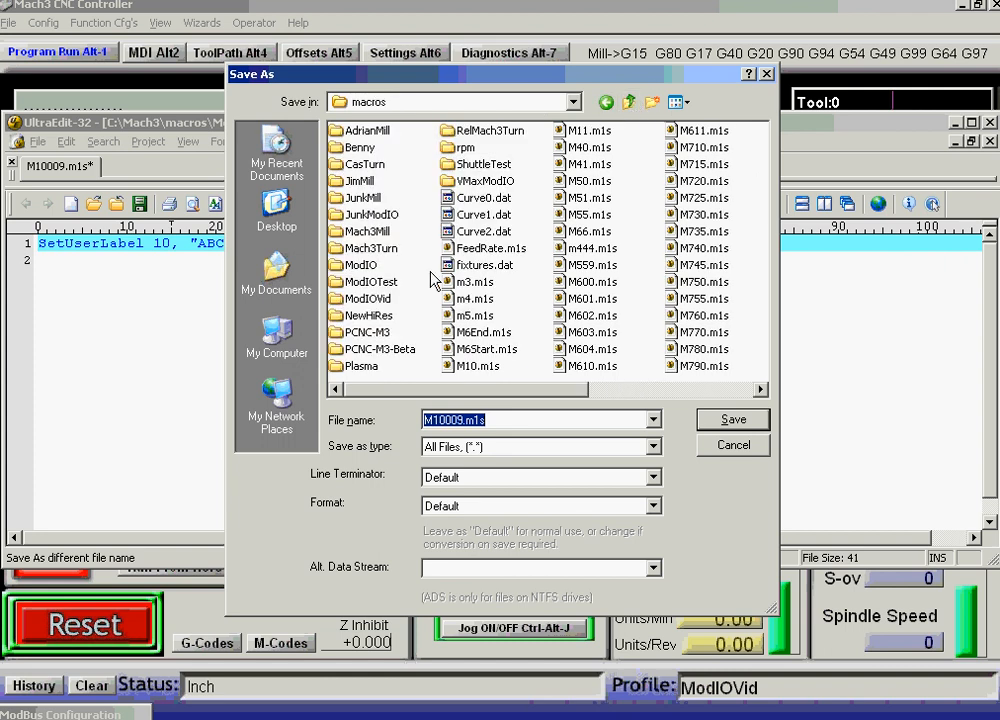
pyautogui.click(358, 301)
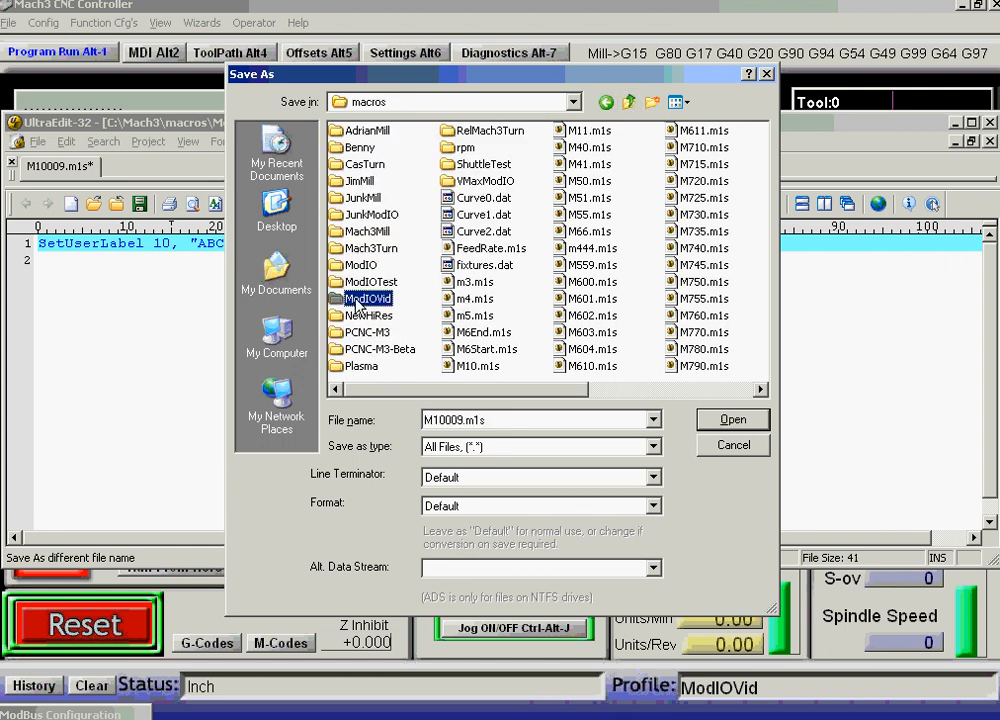
pyautogui.doubleClick(358, 301)
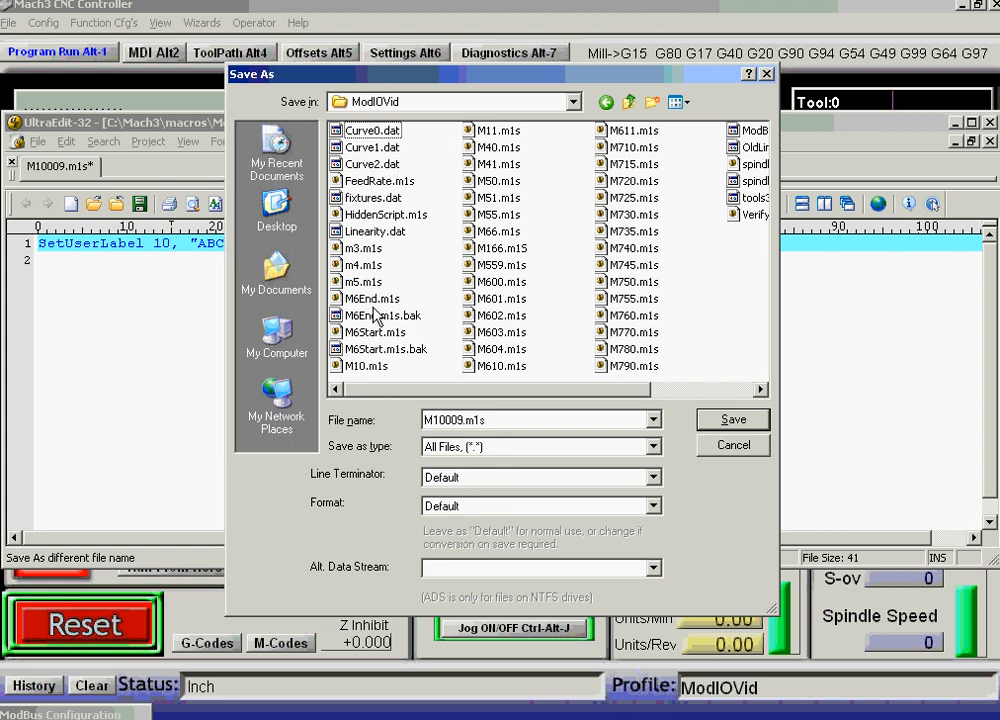
pyautogui.doubleClick(458, 420)
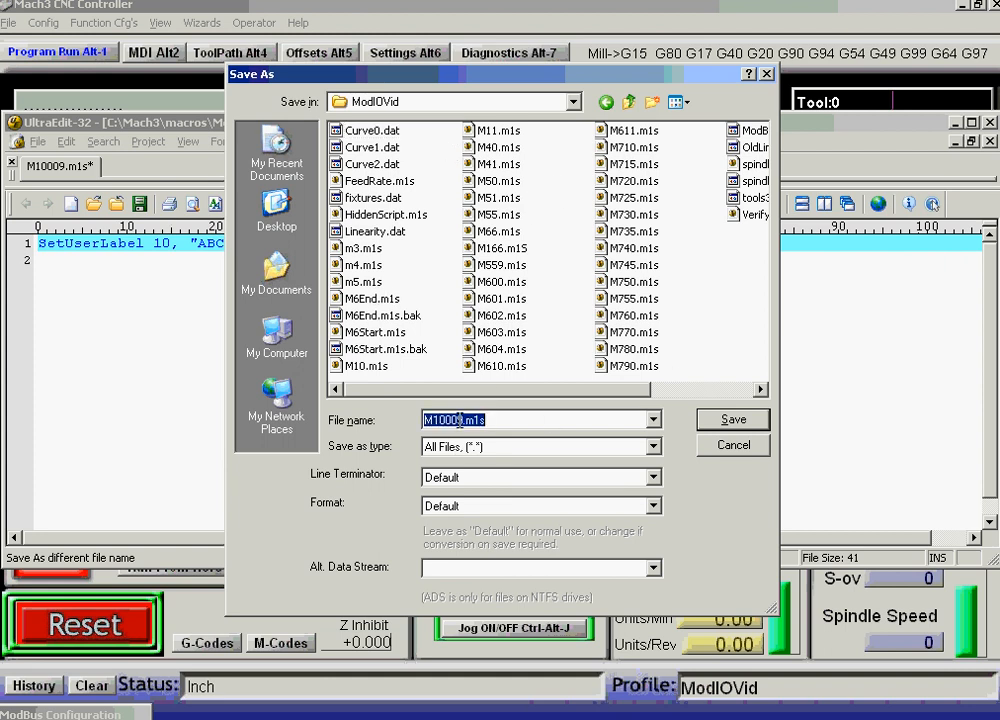
pyautogui.moveTo(463, 420); pyautogui.dragTo(432, 420)
pyautogui.write('9999')
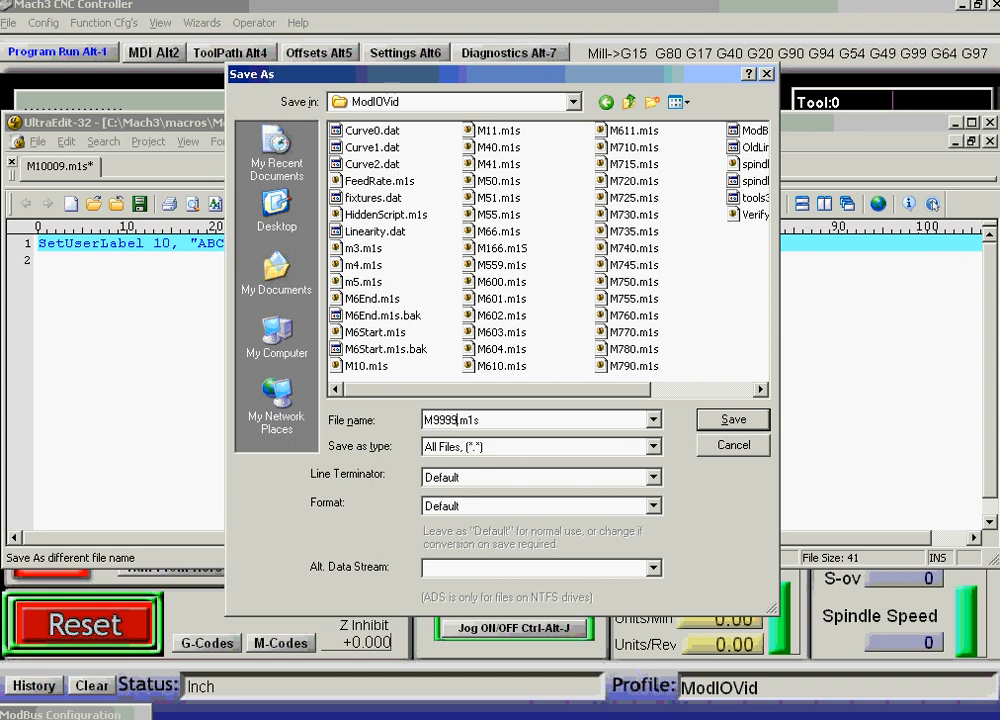
pyautogui.click(708, 420)
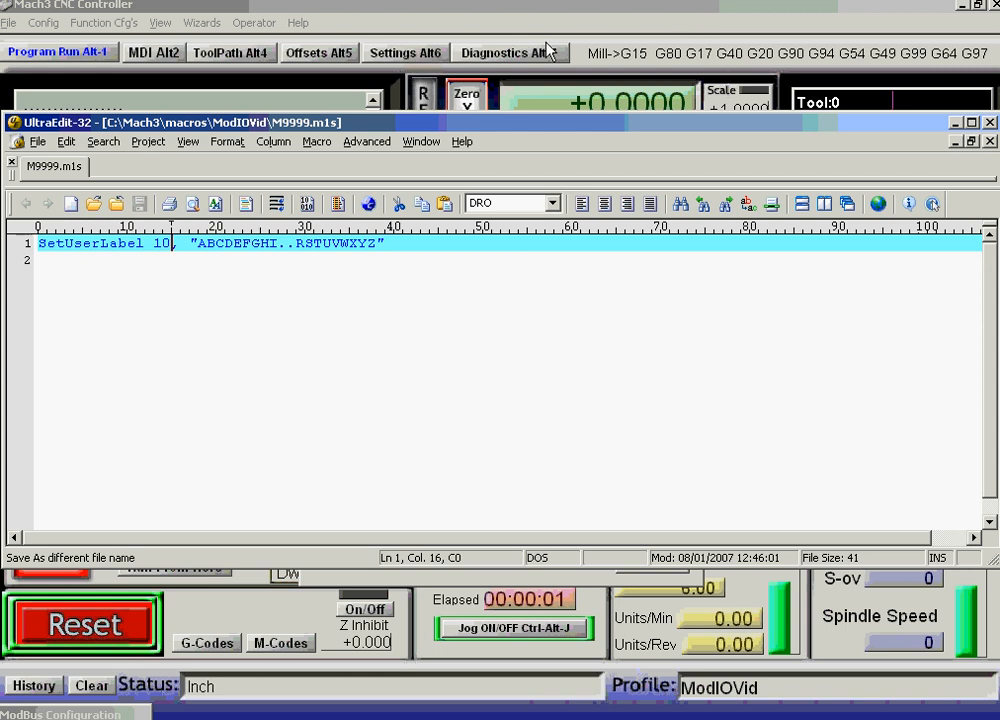
# Switch back to Mach3 and close the ModIO configuration and plugin control dialogs.
pyautogui.click(486, 5)
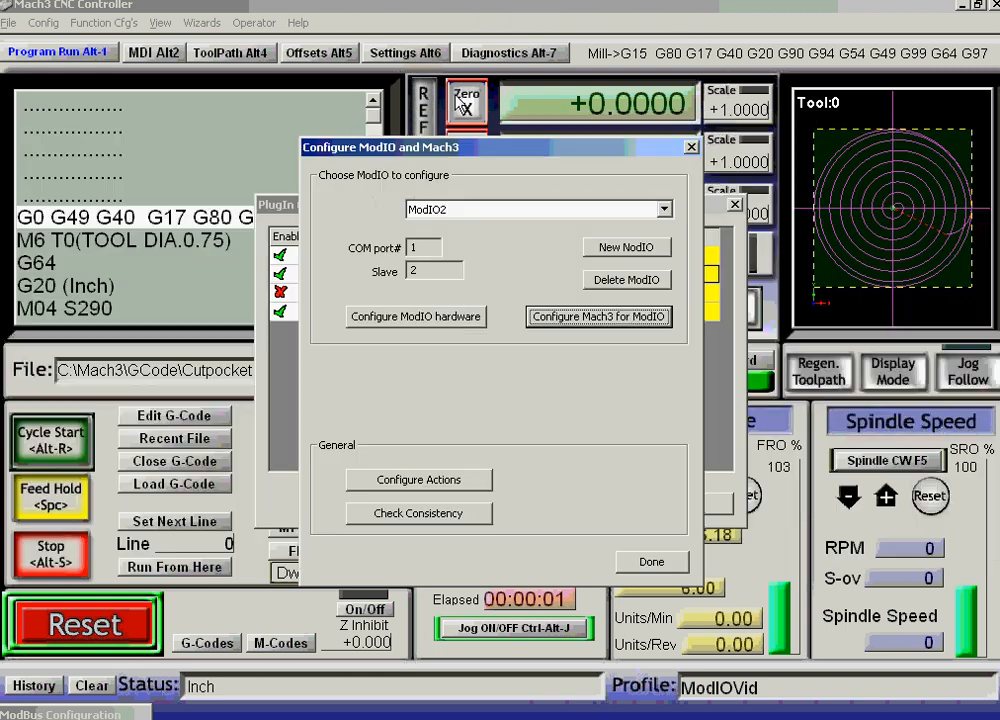
pyautogui.click(651, 562)
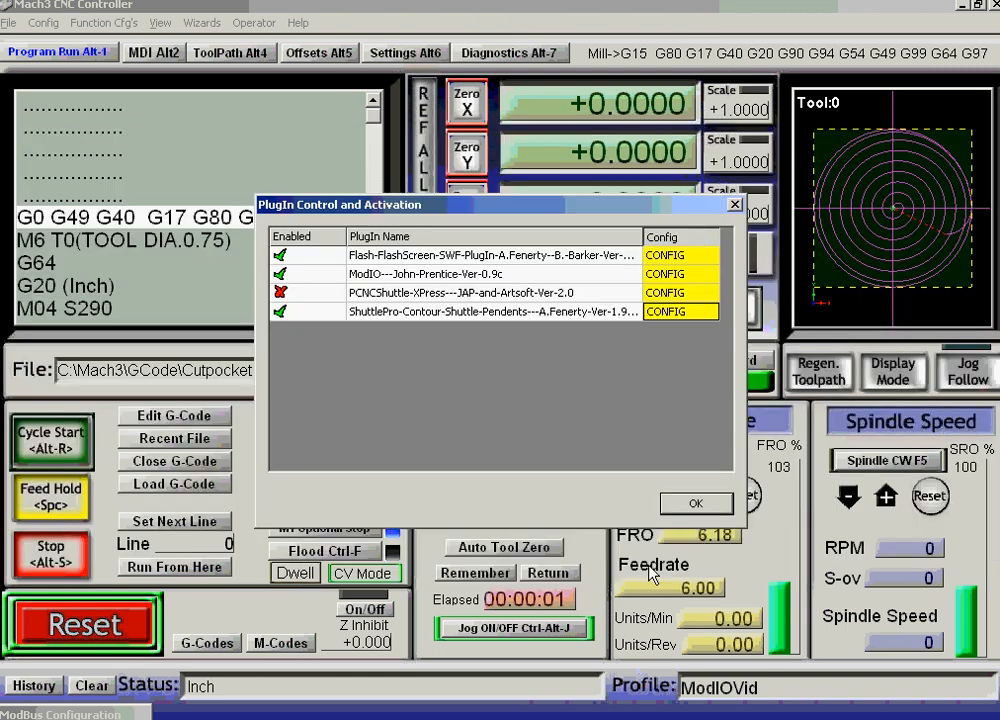
pyautogui.click(696, 505)
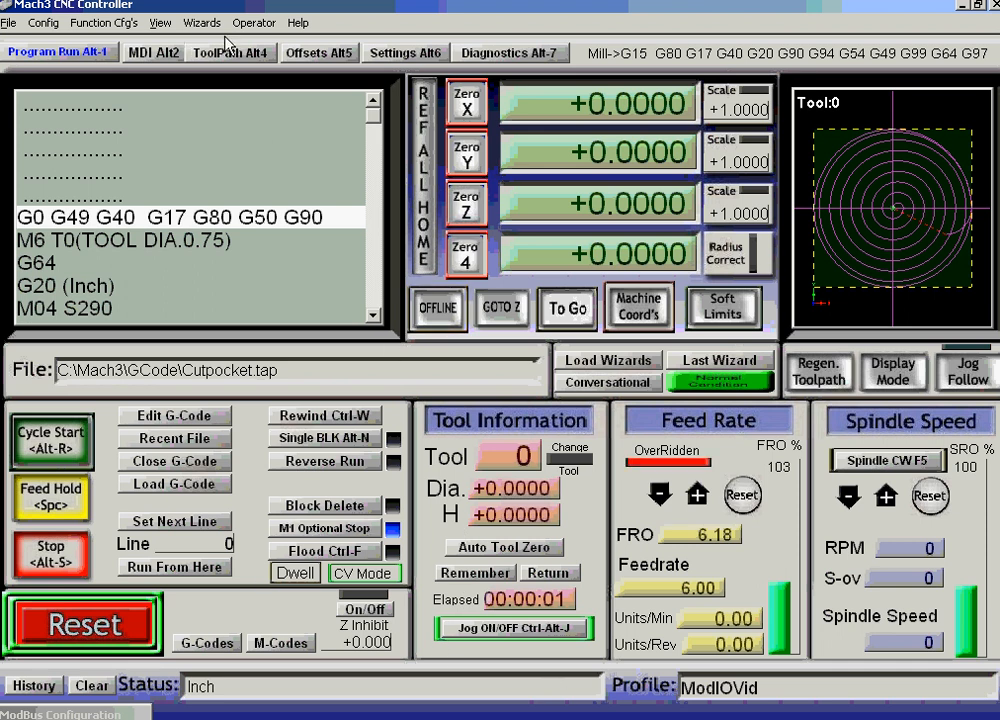
# Execute the m9999 macro twice as a manual MDI command and leave MDI entry.
pyautogui.click(155, 52)
pyautogui.click(196, 551)
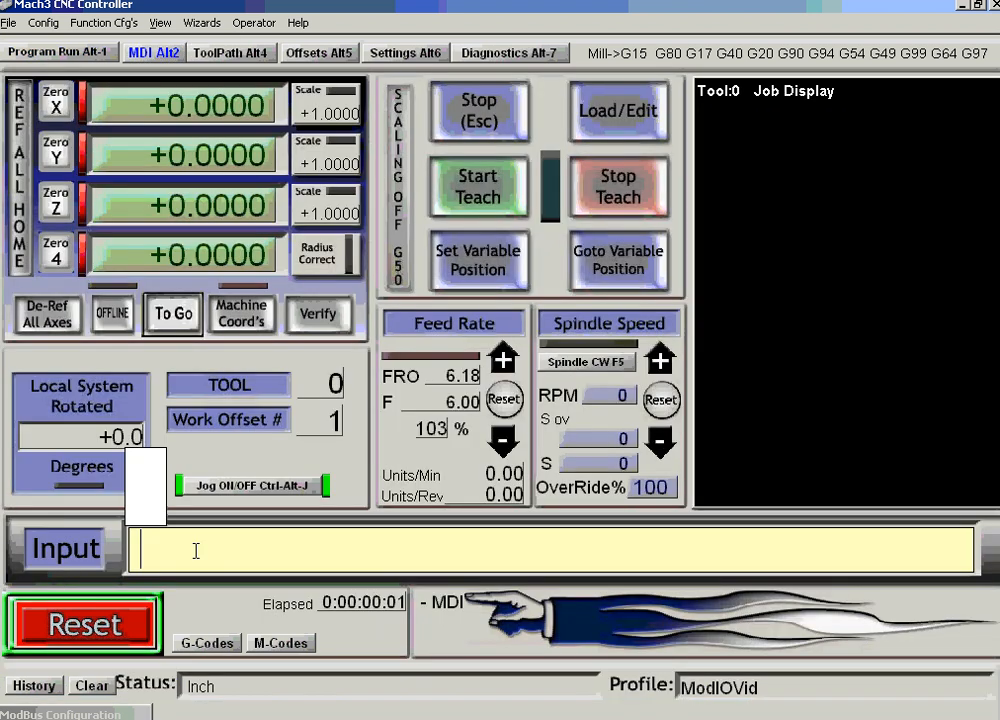
pyautogui.write('m')
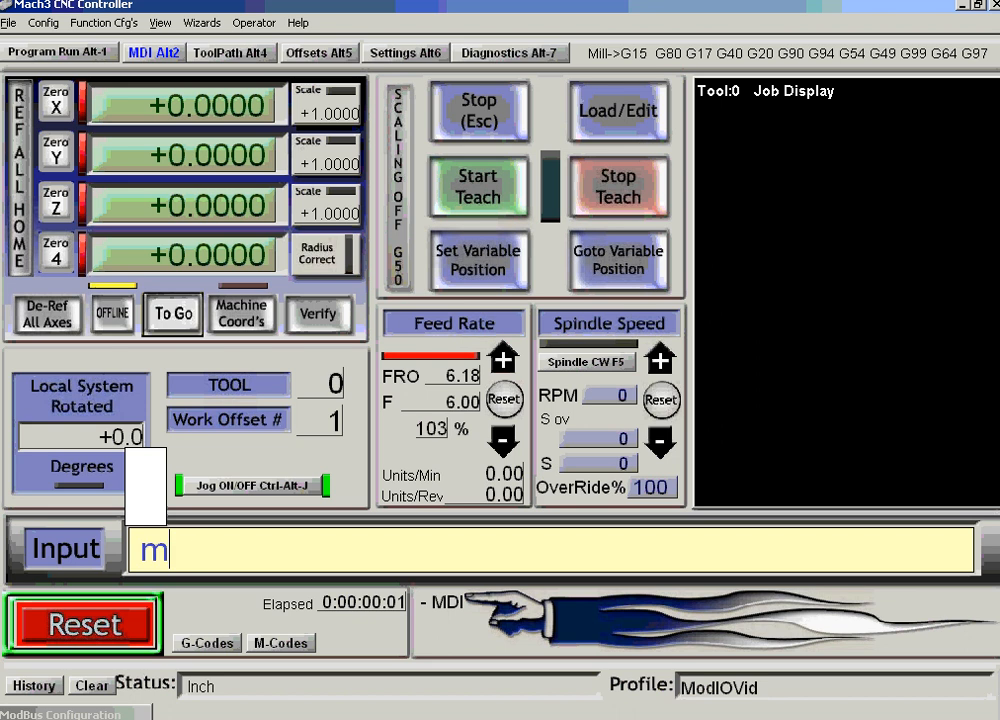
pyautogui.write('9999')
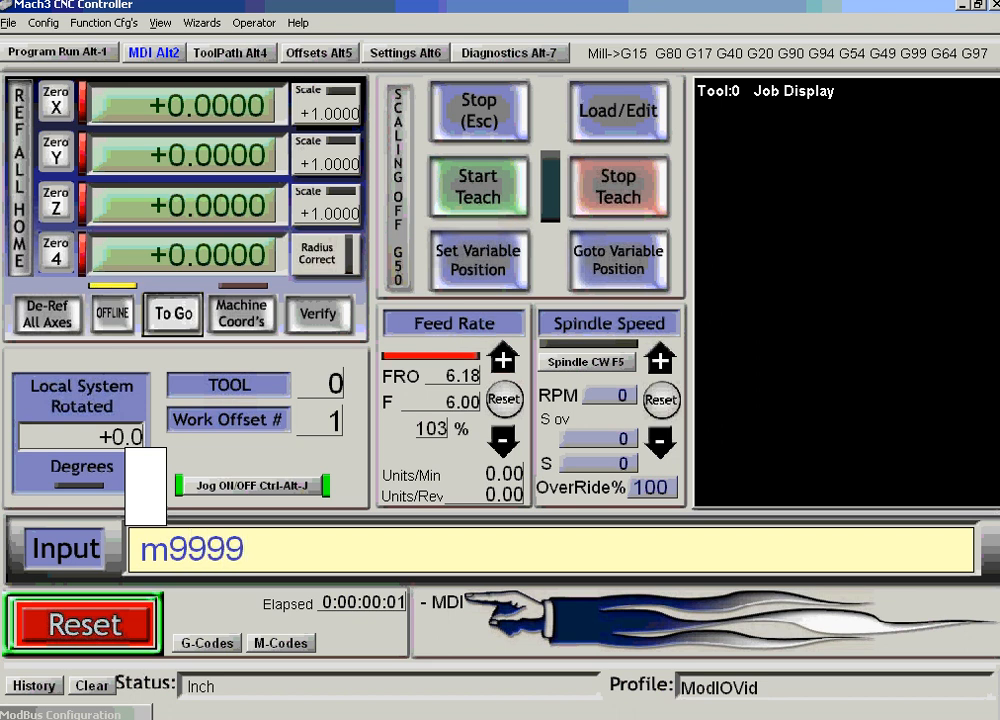
pyautogui.press('Return')
pyautogui.click(190, 549)
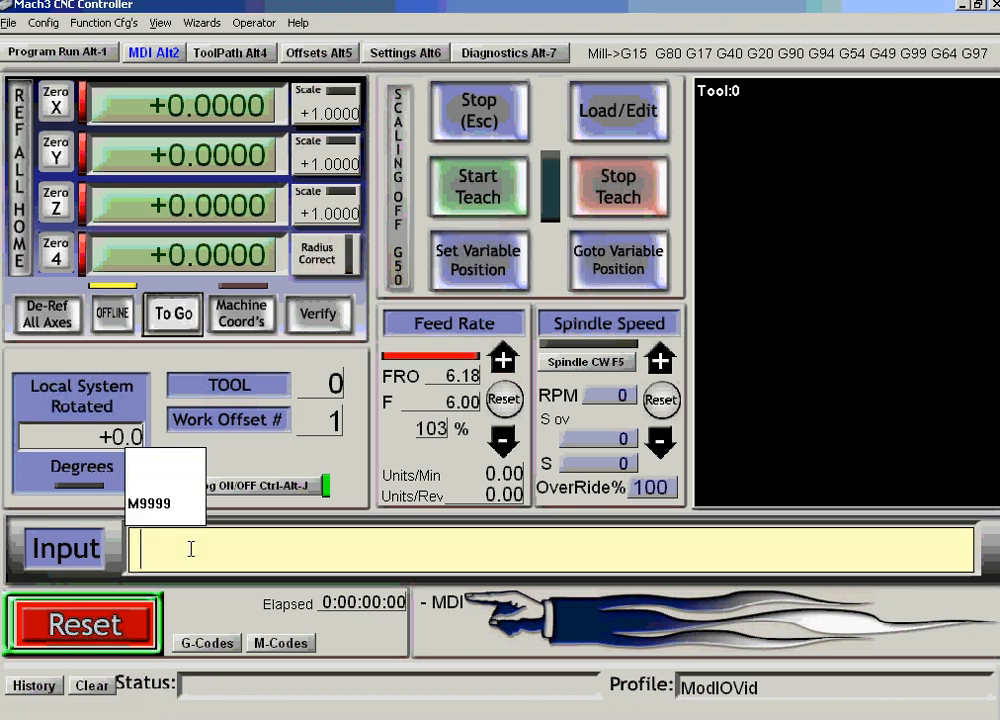
pyautogui.write('m999')
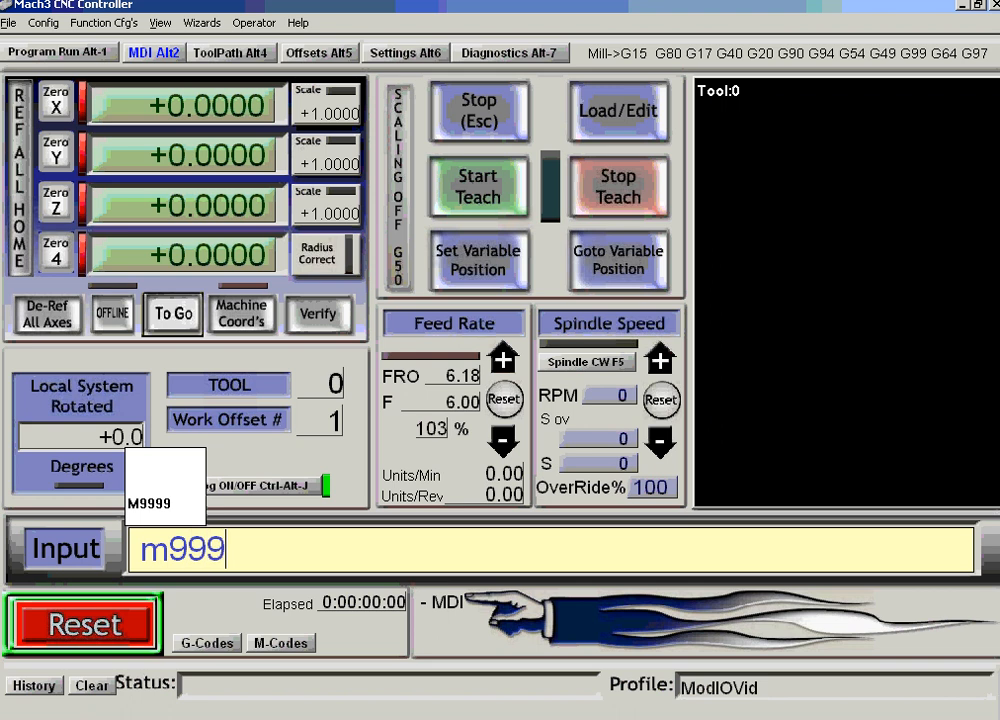
pyautogui.write('9')
pyautogui.press('Return')
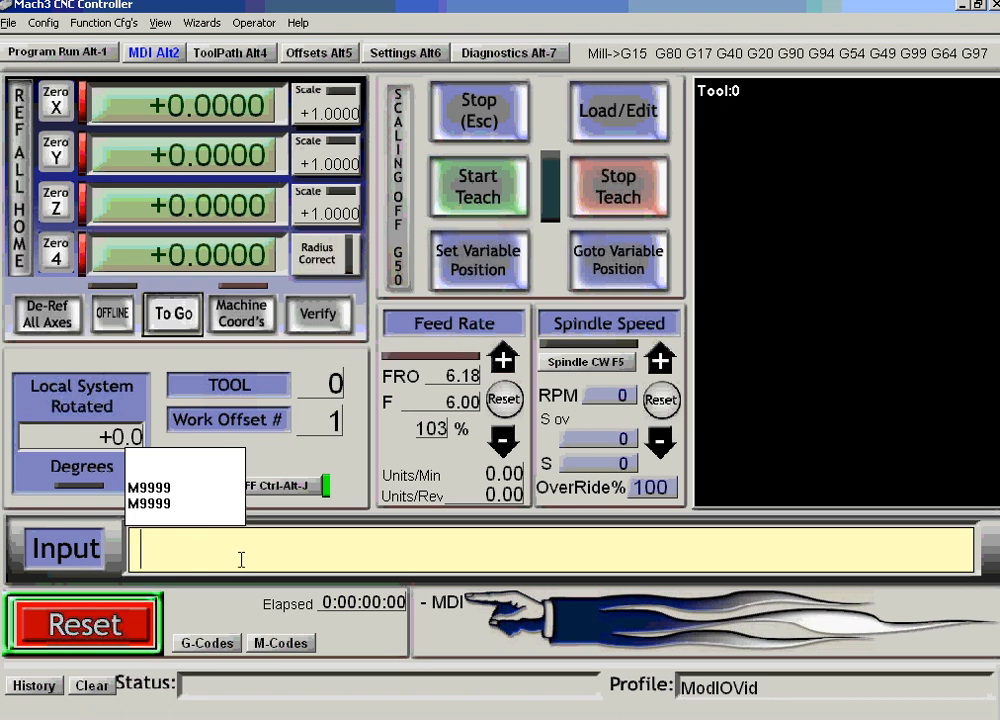
pyautogui.press('Escape')
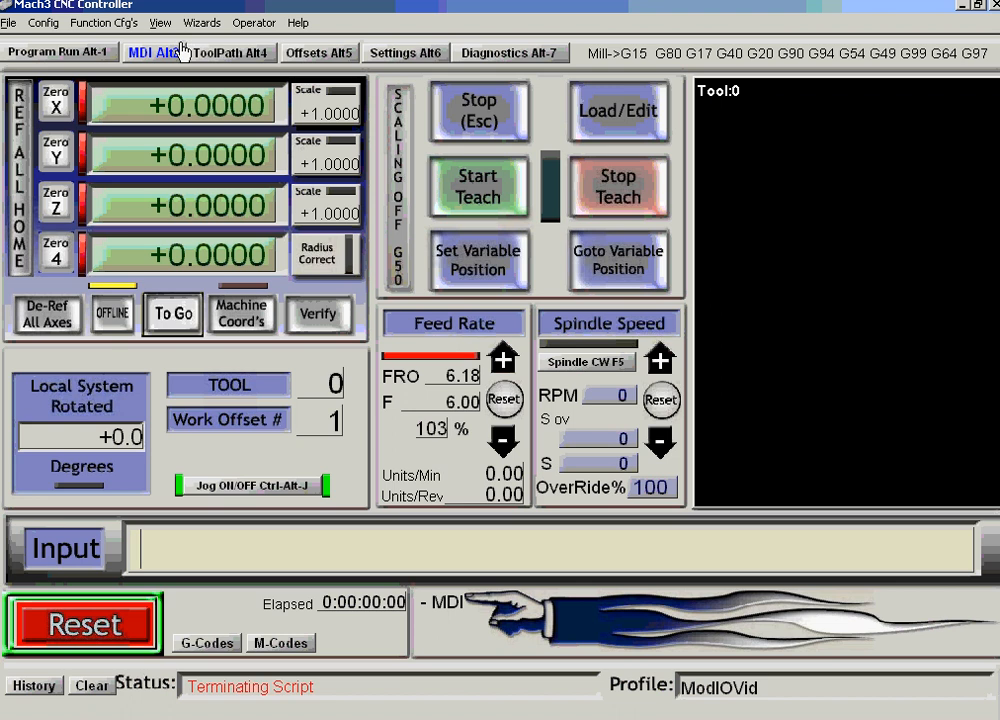
# In the Mach3 configuration for ModIO2, start the switch matrix crosspoints at pin 50 of Port 0 and enable the matrix controls.
pyautogui.click(44, 23)
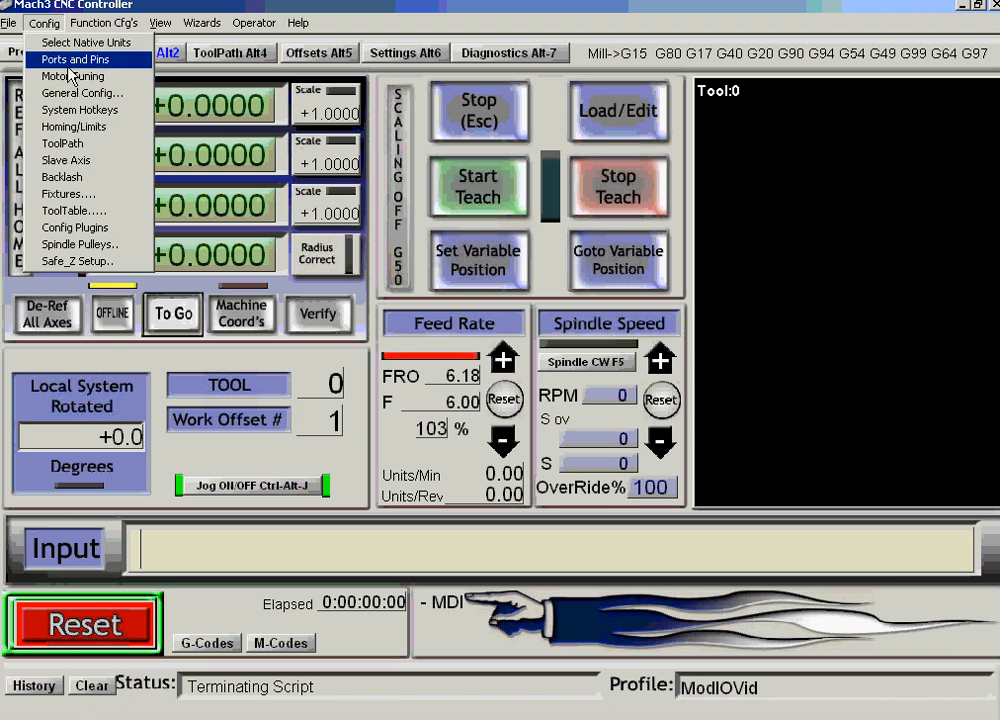
pyautogui.click(74, 227)
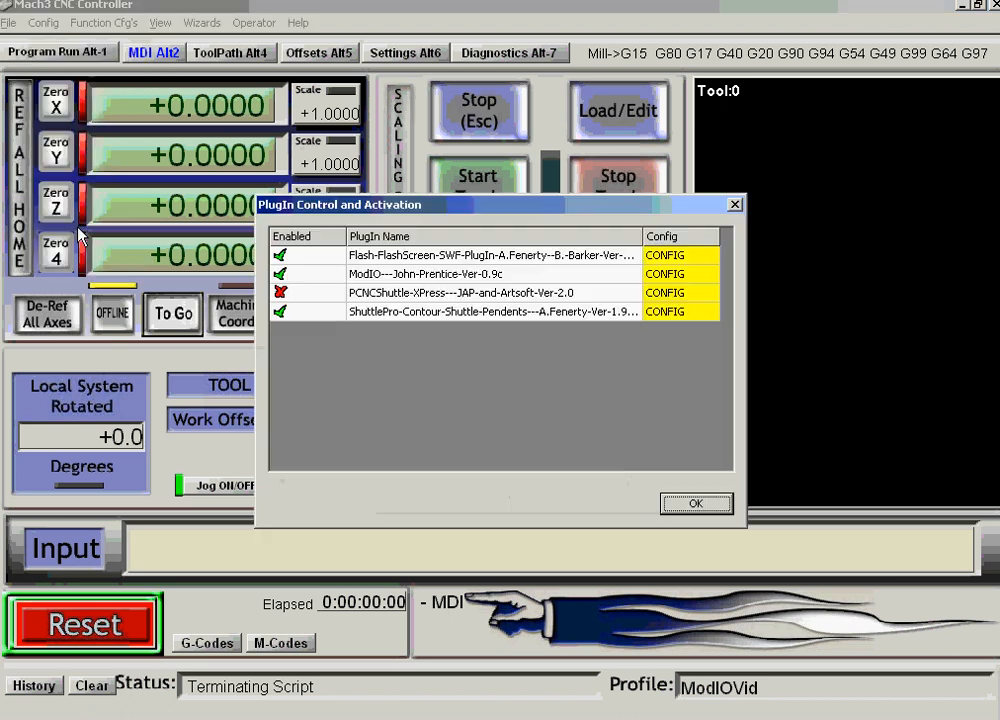
pyautogui.click(672, 276)
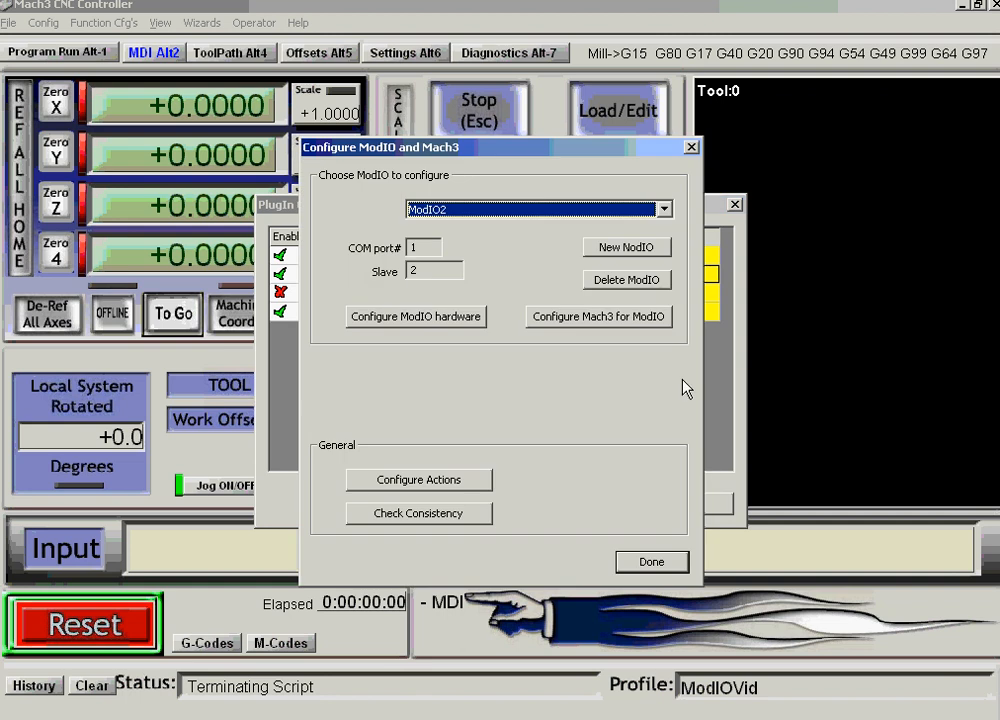
pyautogui.click(612, 316)
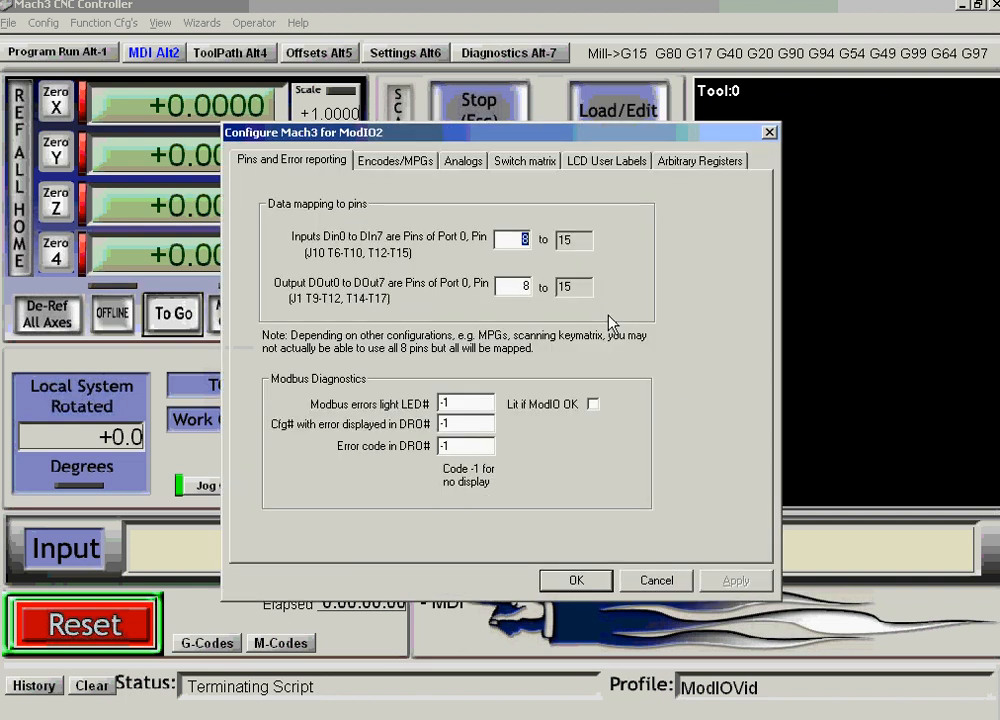
pyautogui.click(515, 162)
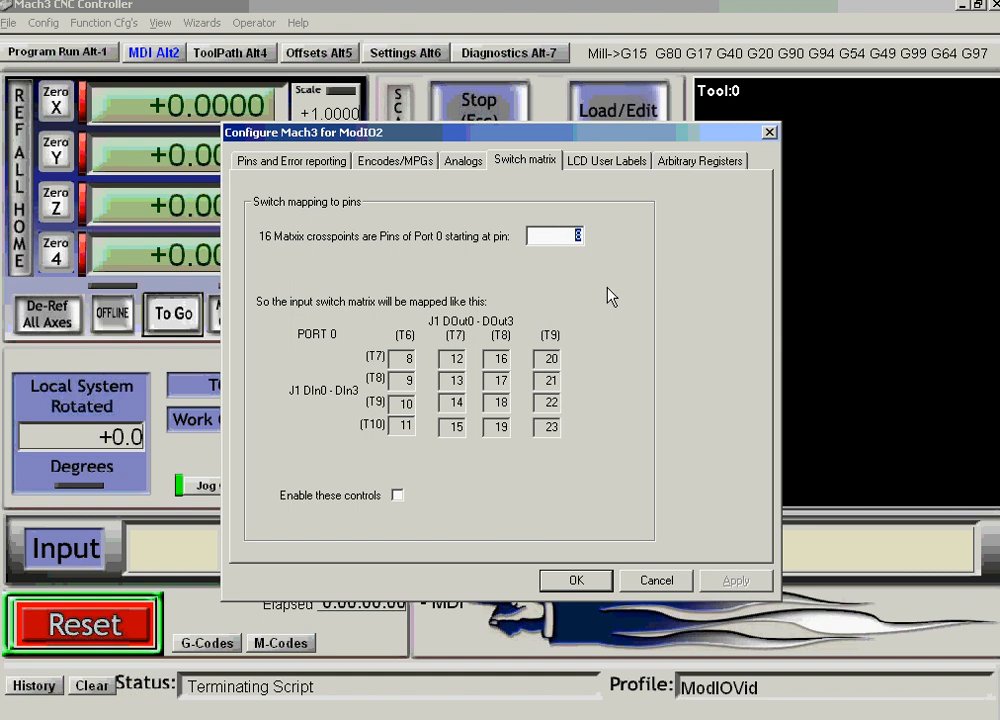
pyautogui.write('50')
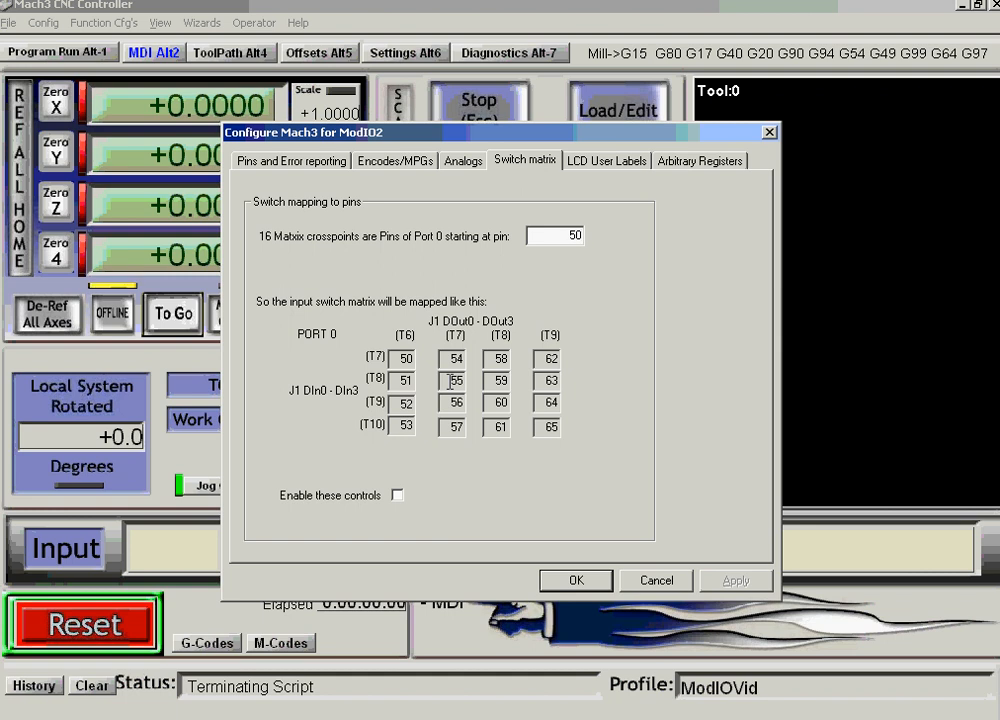
pyautogui.click(397, 496)
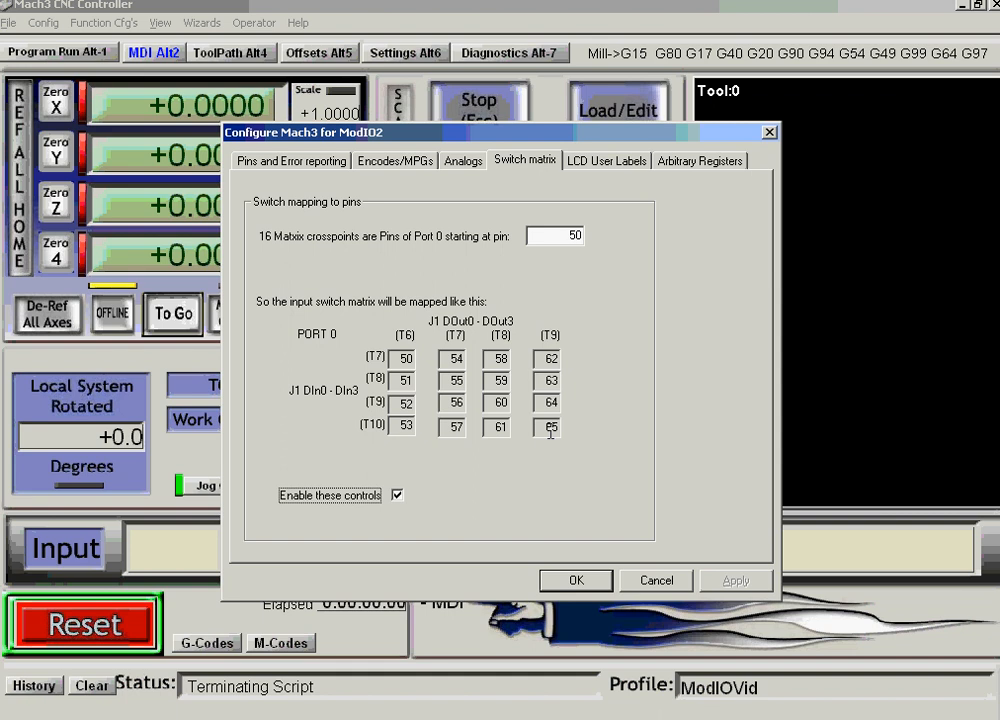
pyautogui.click(576, 580)
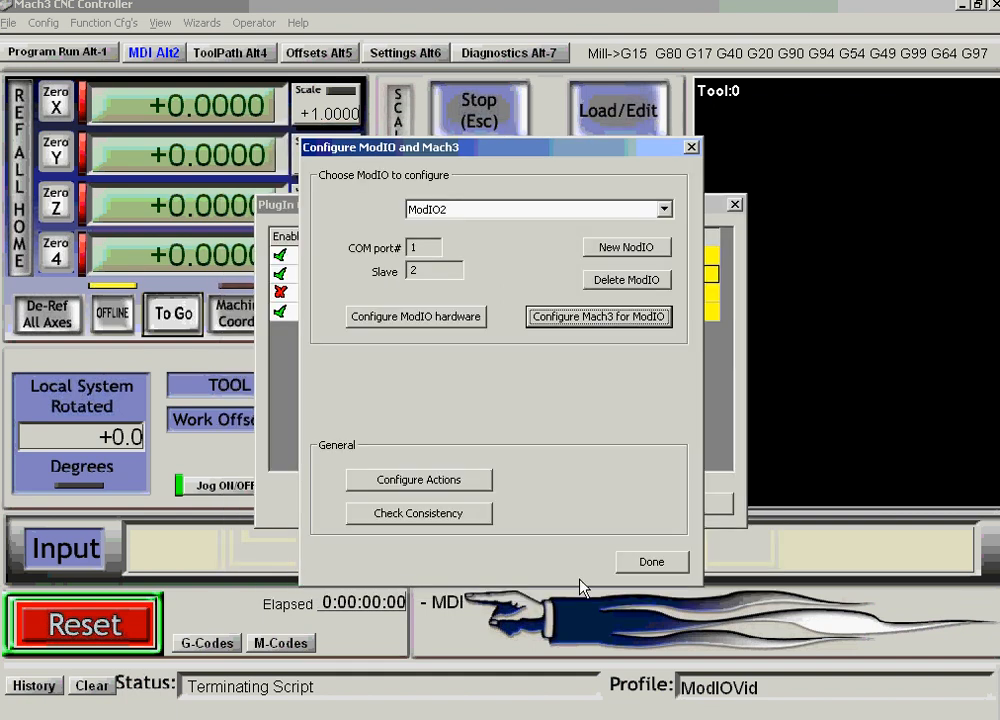
pyautogui.click(650, 563)
pyautogui.click(698, 507)
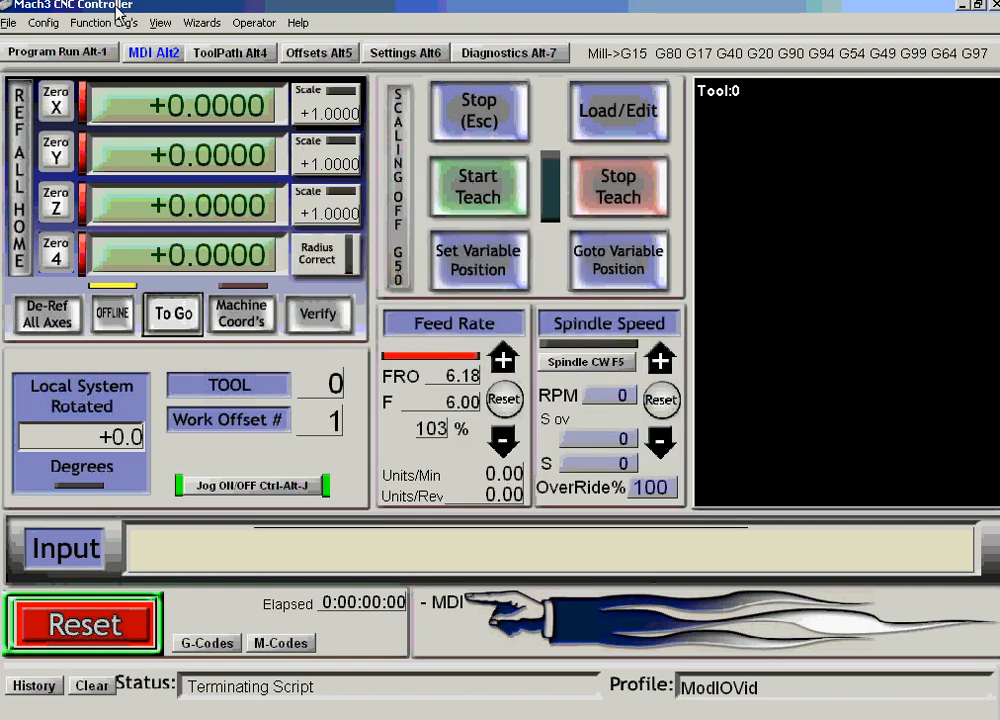
# Enable the X ++, X -- and X Home input signals in the Ports and Pins configuration.
pyautogui.click(48, 24)
pyautogui.click(60, 58)
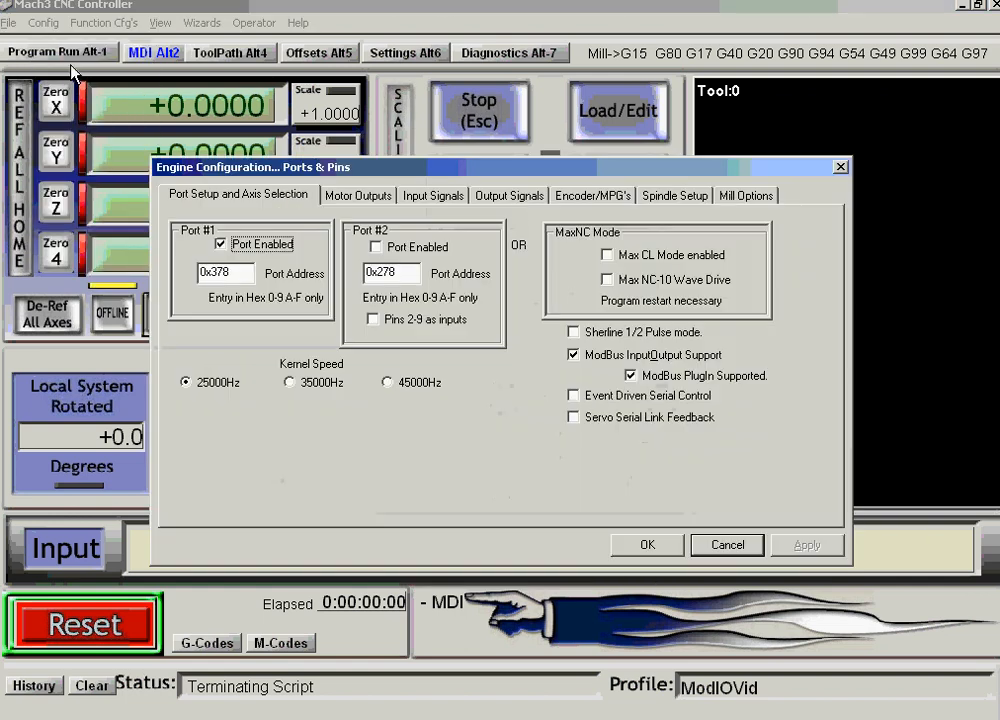
pyautogui.click(440, 197)
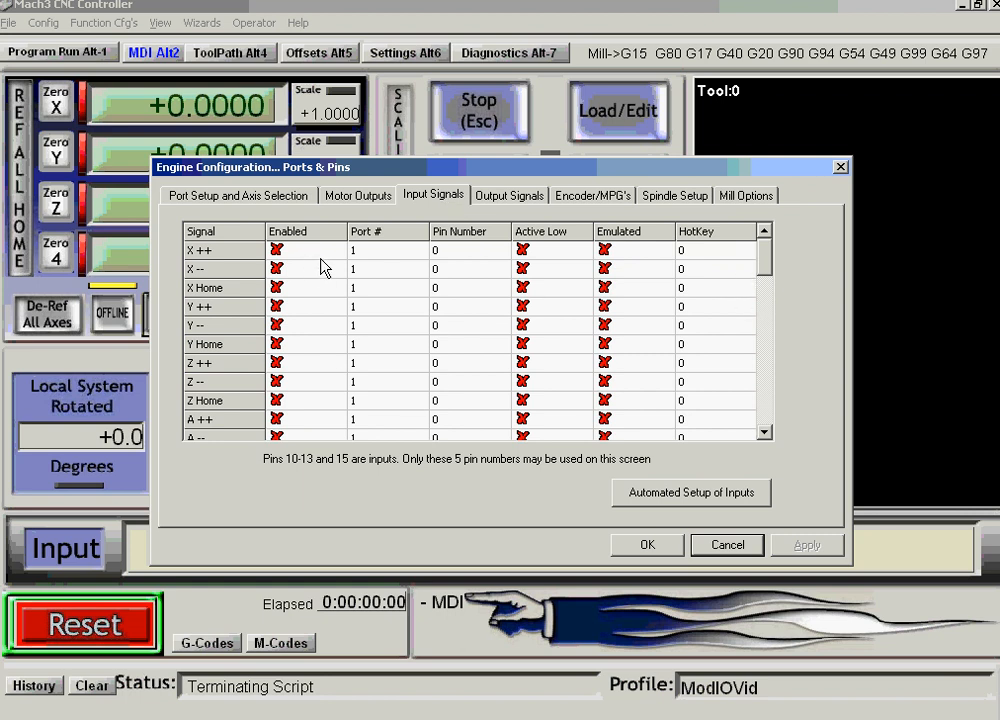
pyautogui.click(277, 251)
pyautogui.click(277, 269)
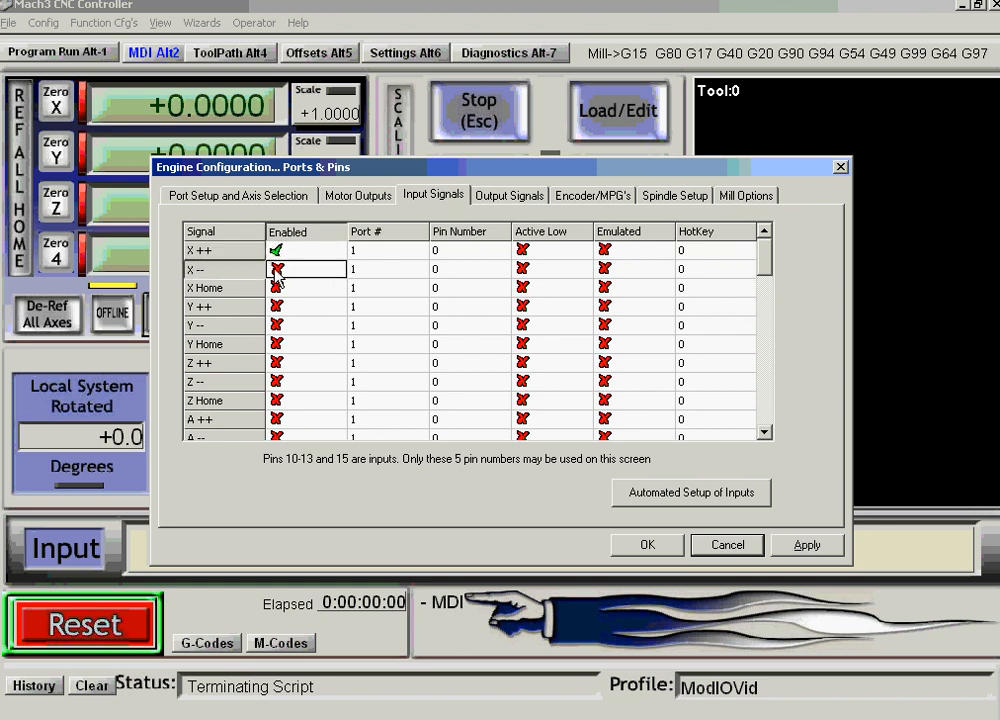
pyautogui.click(278, 289)
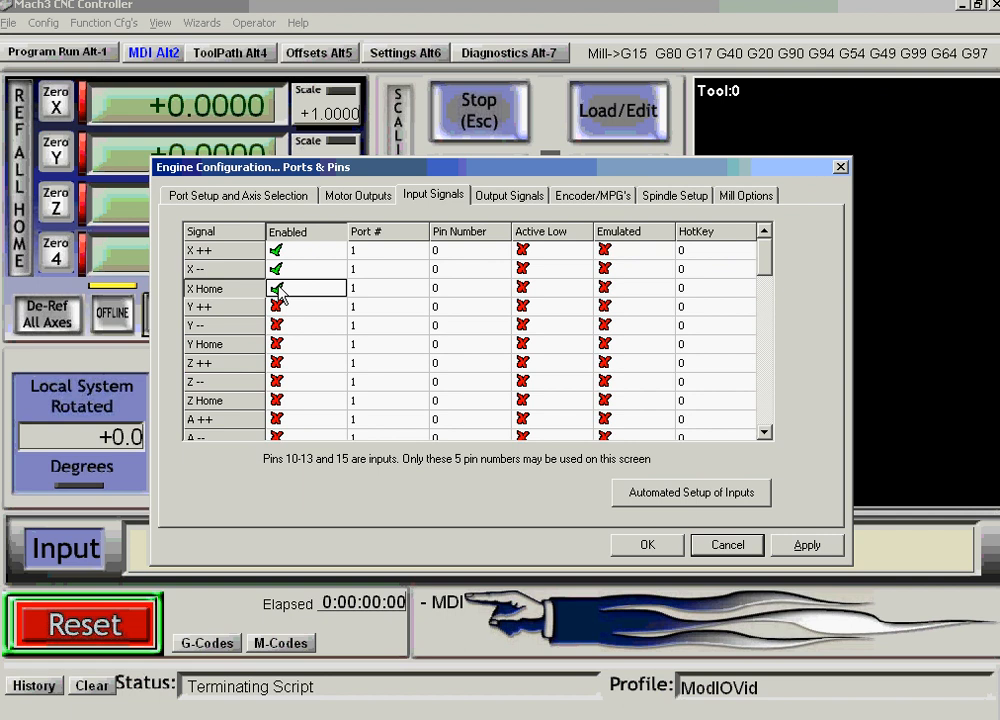
# Set the port number to 0 for the X ++, X -- and X Home input signals.
pyautogui.click(360, 252)
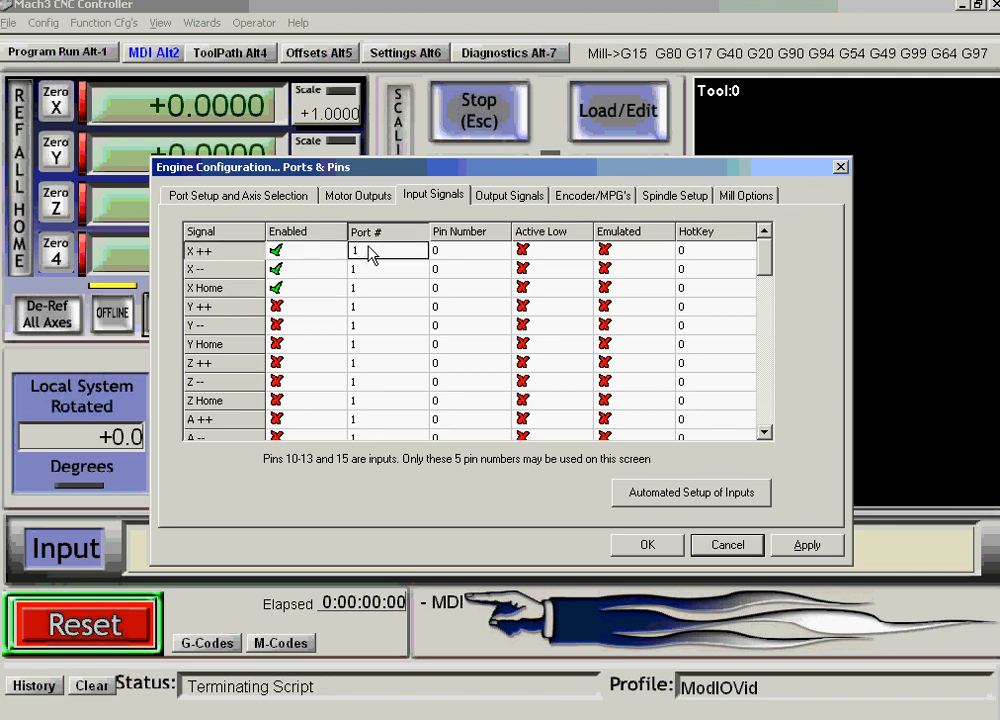
pyautogui.press('BackSpace')
pyautogui.write('0')
pyautogui.click(378, 272)
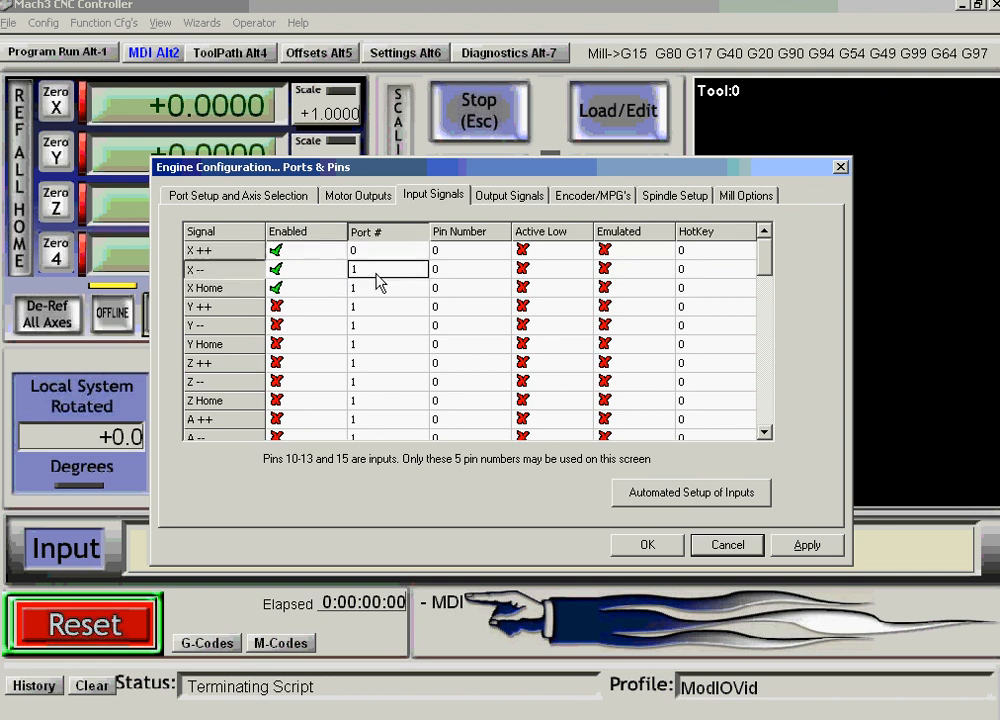
pyautogui.click(378, 270)
pyautogui.click(393, 275)
pyautogui.write('0')
pyautogui.click(394, 290)
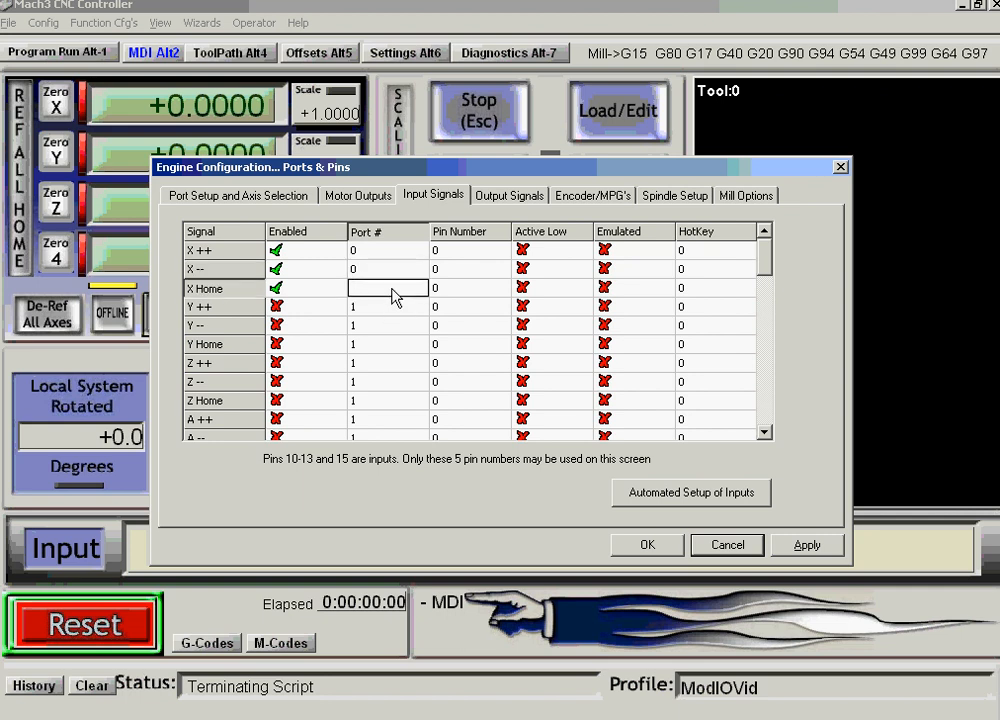
pyautogui.write('0')
pyautogui.click(460, 254)
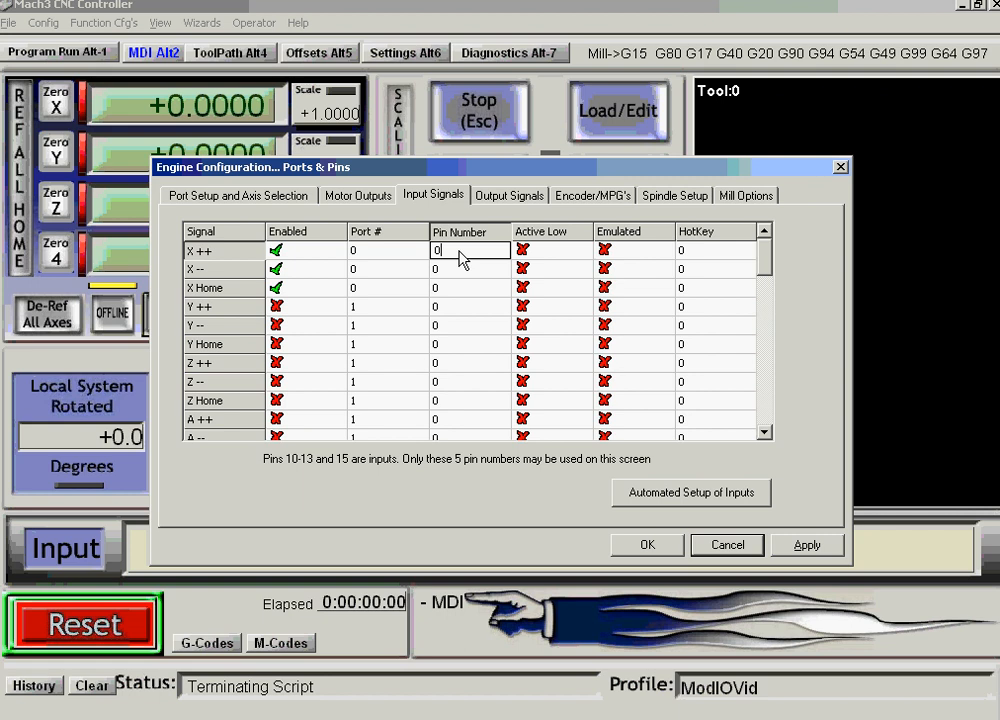
# Set the pin number to 55 for the X ++, X -- and X Home input signals and save the configuration.
pyautogui.write('55')
pyautogui.click(459, 271)
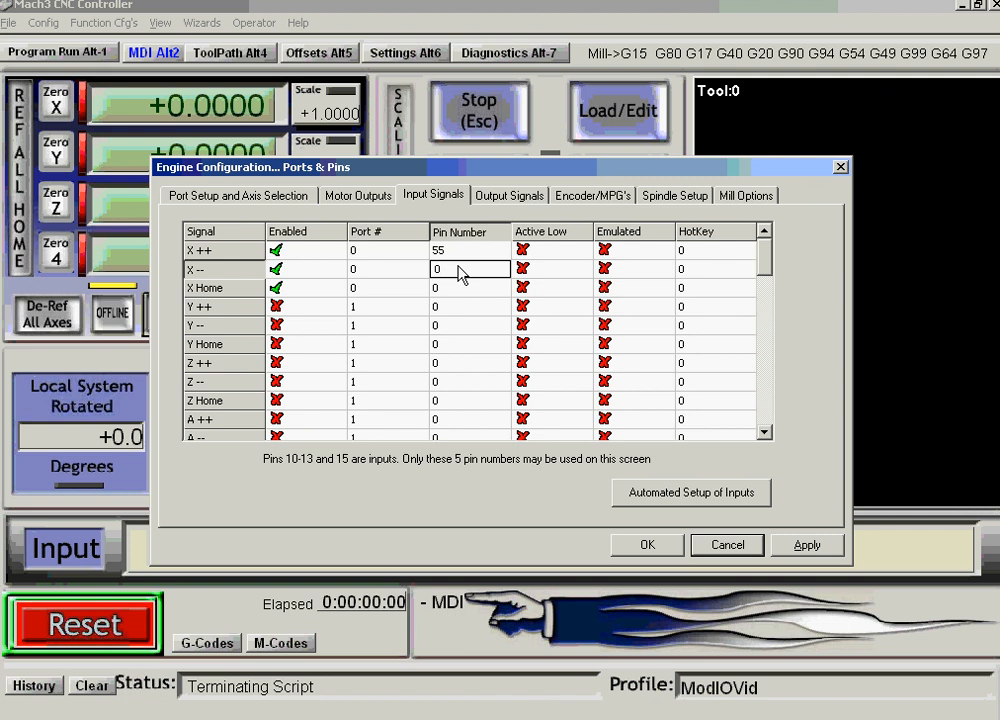
pyautogui.write('55')
pyautogui.click(461, 290)
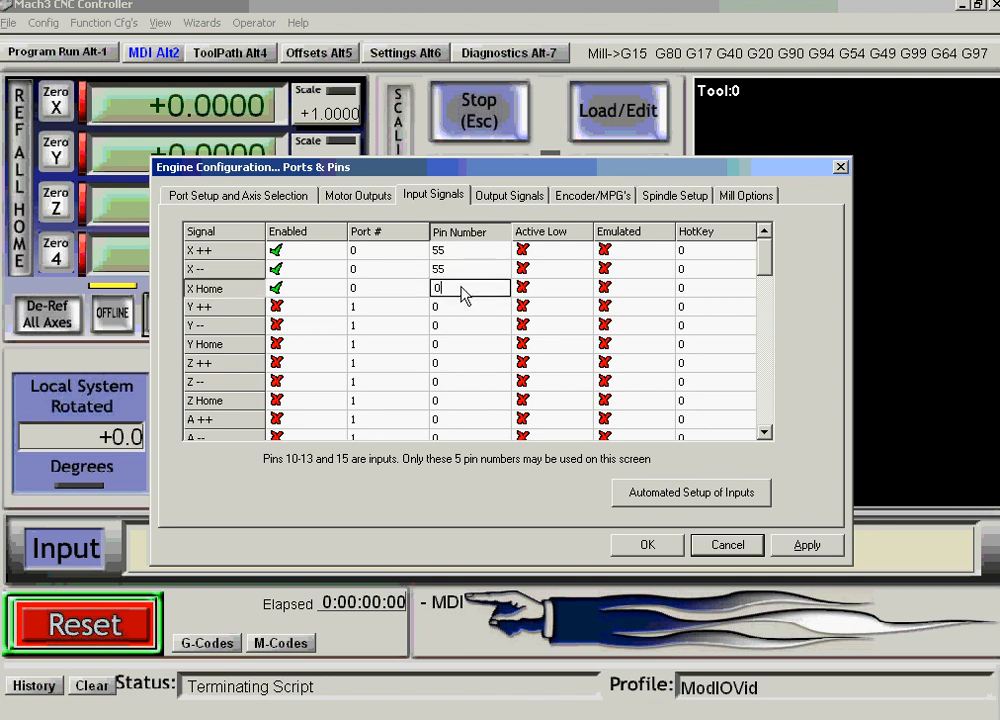
pyautogui.write('55')
pyautogui.press('BackSpace')
pyautogui.press('BackSpace')
pyautogui.press('BackSpace')
pyautogui.write('55')
pyautogui.click(803, 545)
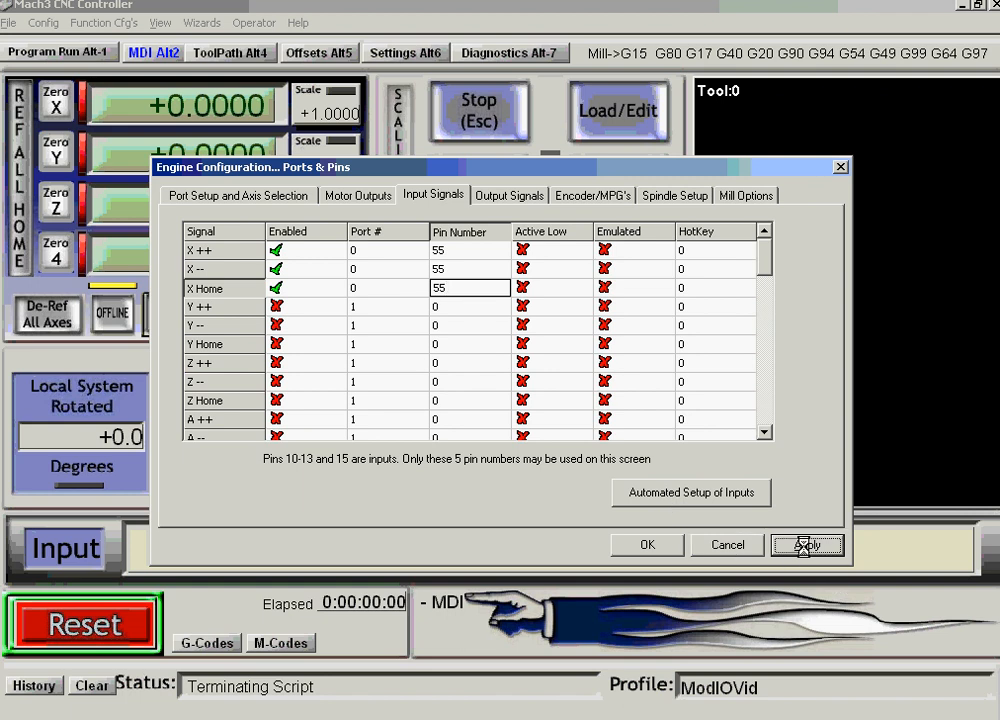
pyautogui.click(643, 544)
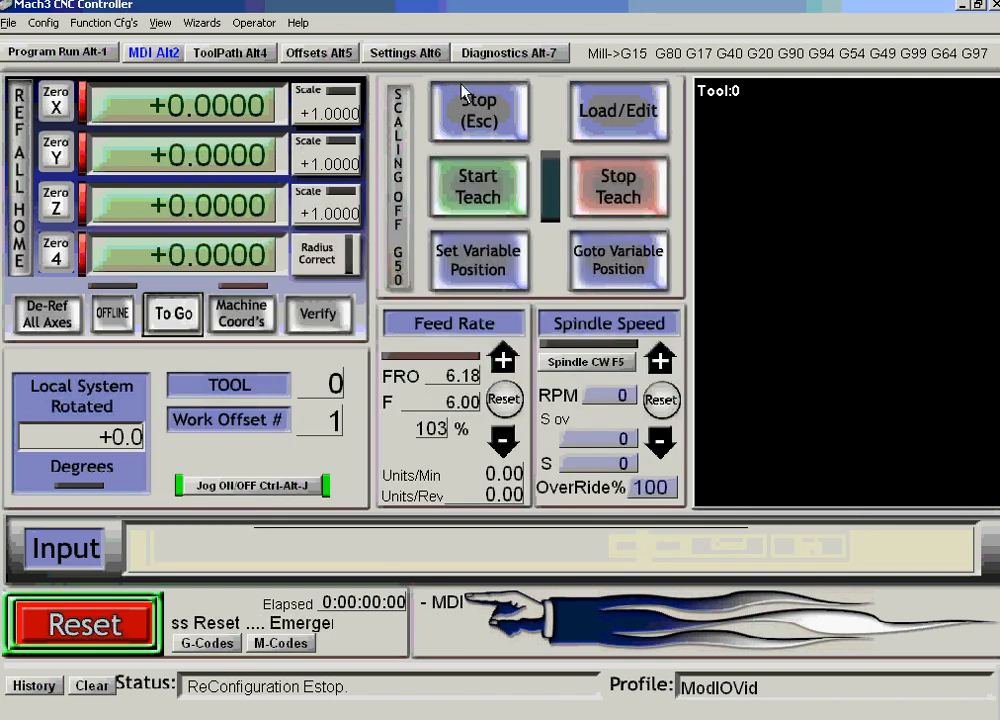
# Reset the controller and examine the current state of the input signals in the diagnostics.
pyautogui.click(98, 635)
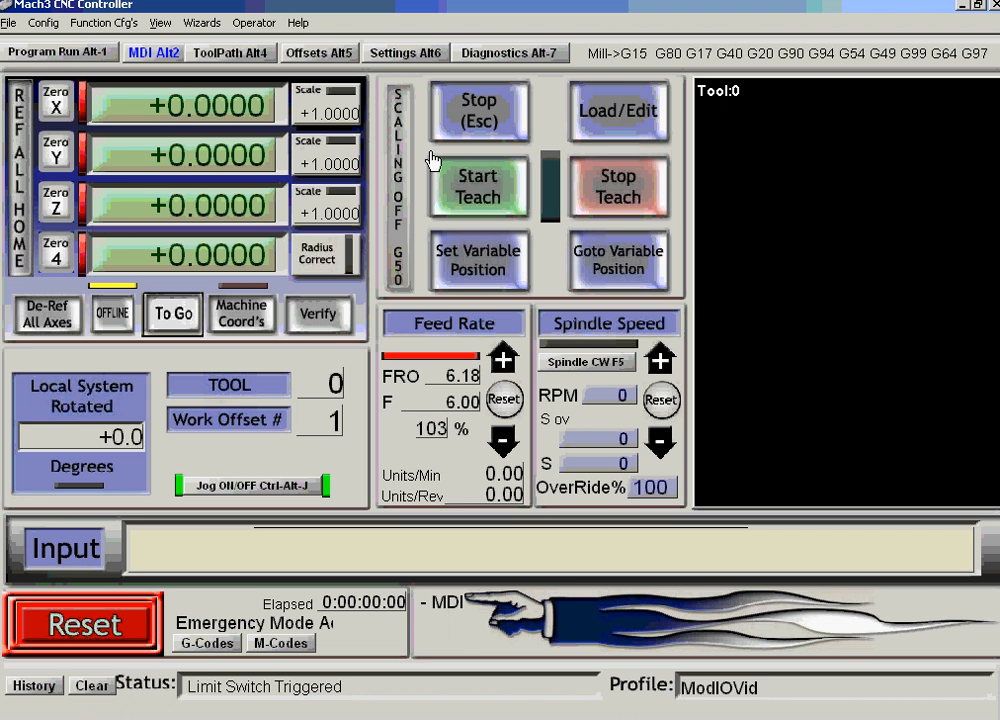
pyautogui.click(491, 56)
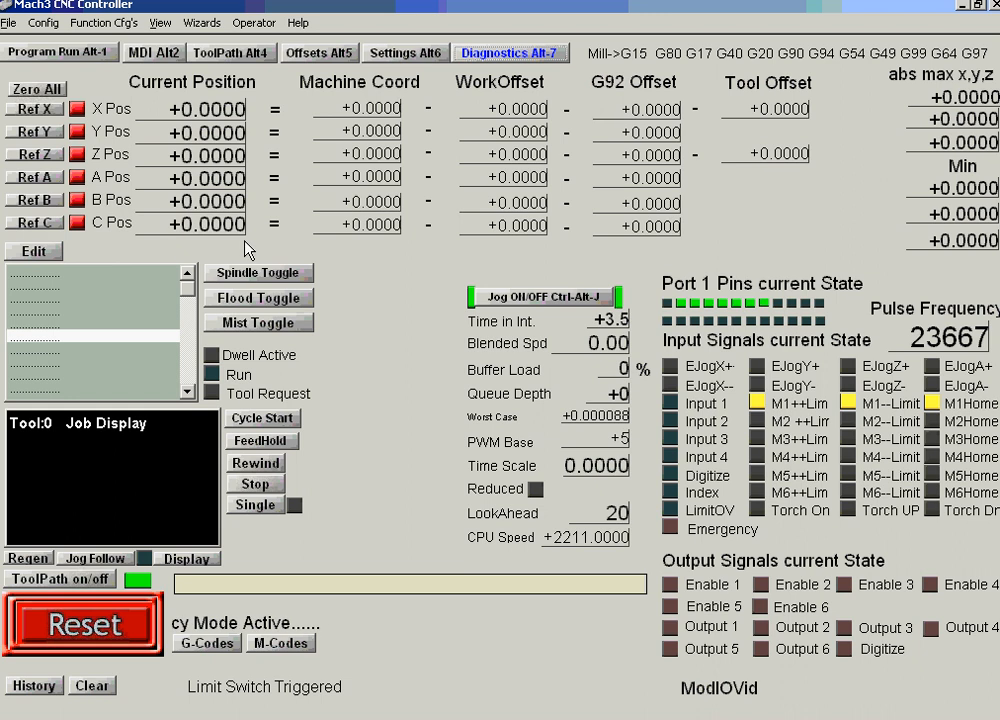
# Make the X ++, X -- and X Home input signals active low in the Ports and Pins configuration.
pyautogui.click(43, 22)
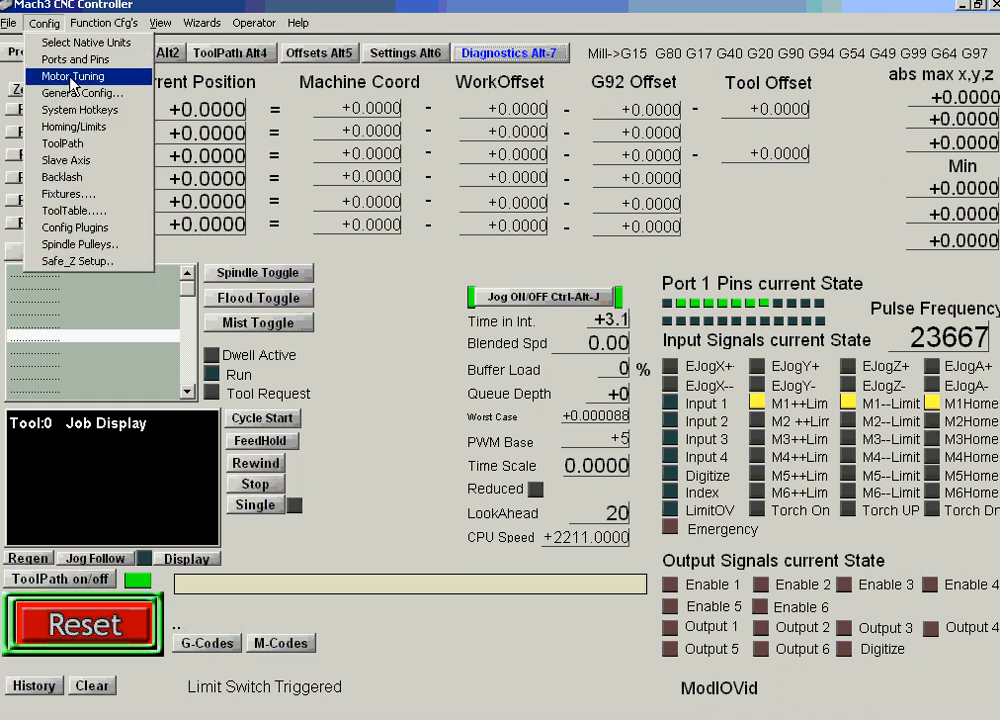
pyautogui.click(70, 59)
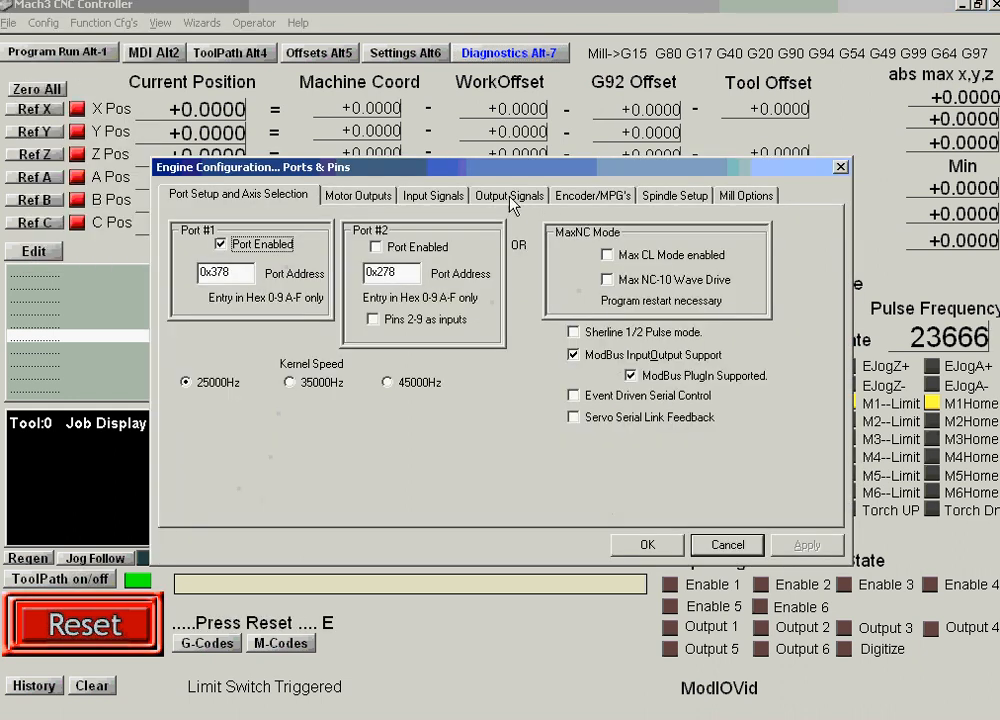
pyautogui.click(440, 195)
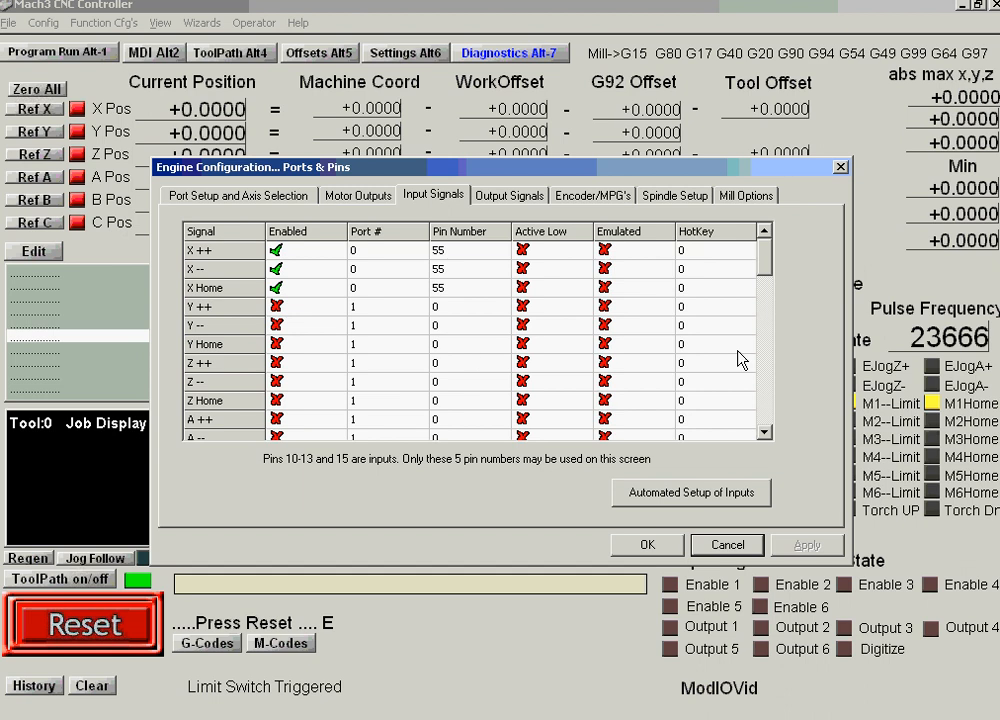
pyautogui.click(523, 251)
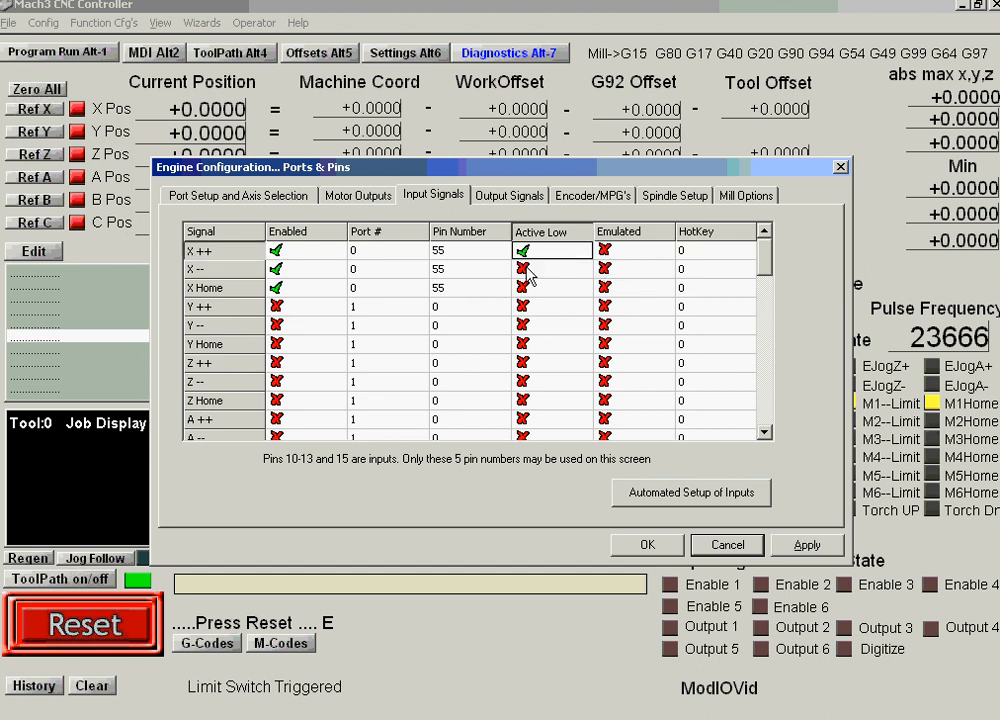
pyautogui.click(525, 271)
pyautogui.click(523, 288)
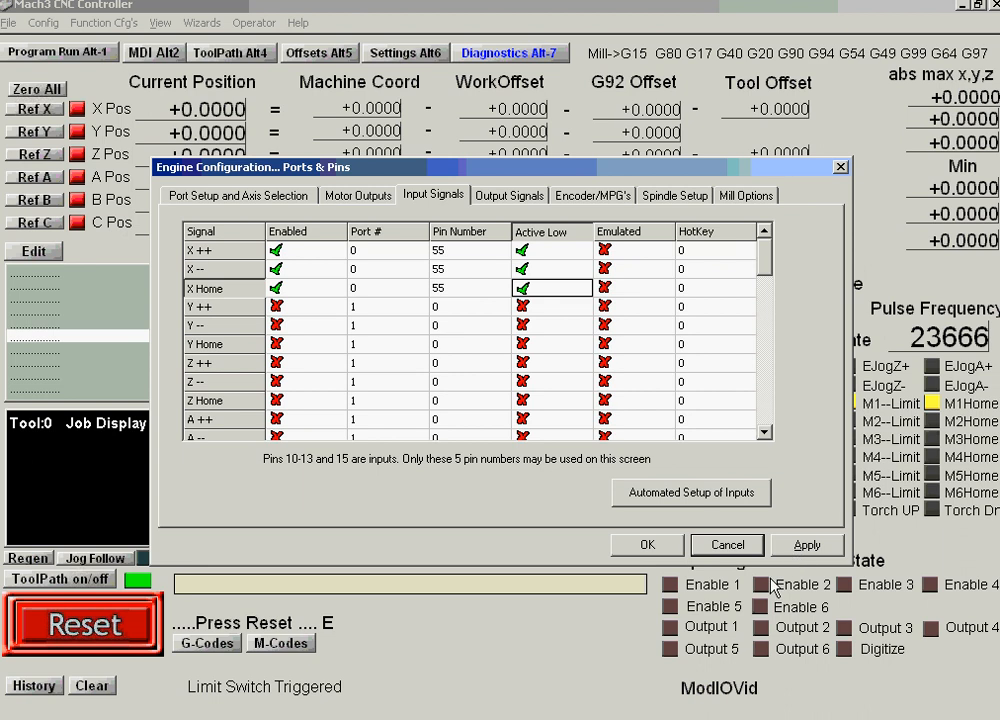
pyautogui.click(805, 545)
pyautogui.click(664, 550)
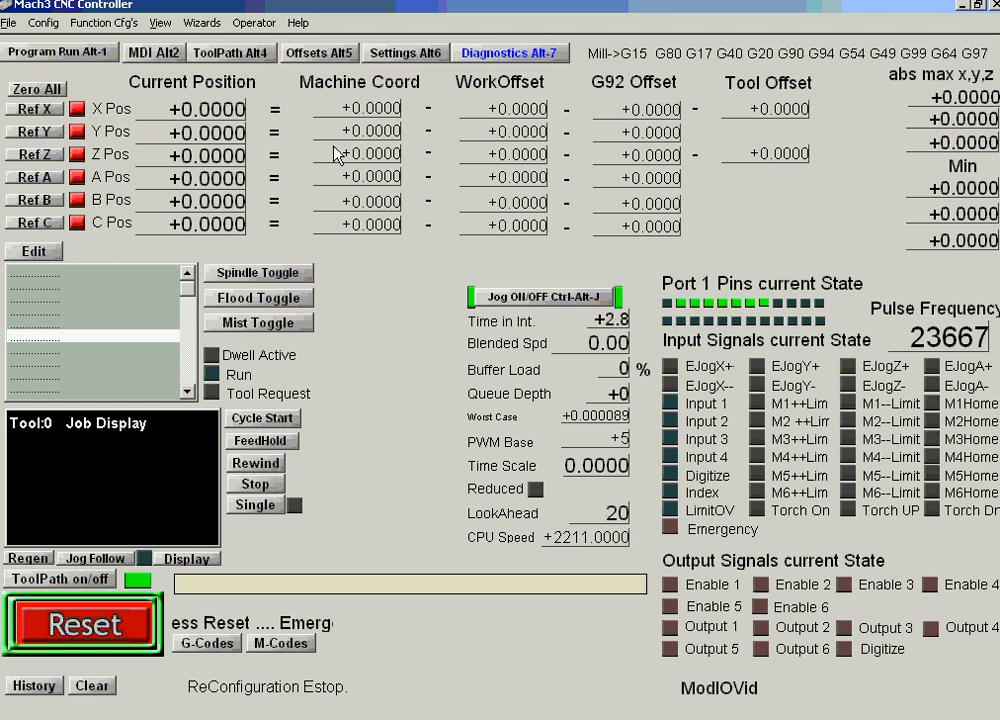
# Enable Encoder1 in the Ports and Pins configuration and reset the controller.
pyautogui.click(43, 23)
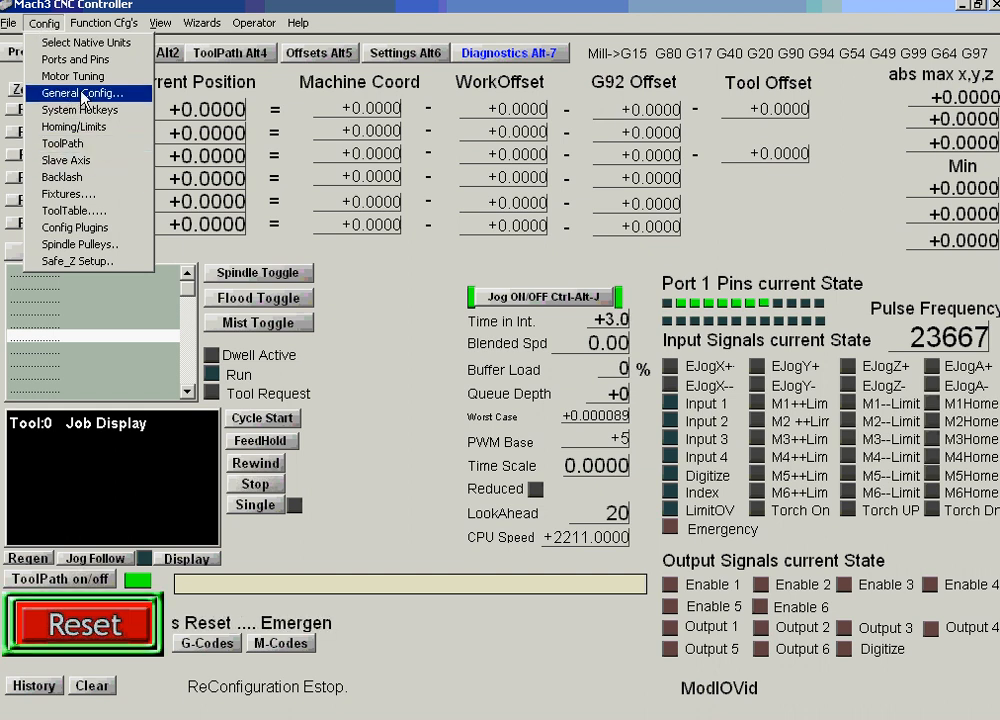
pyautogui.click(82, 64)
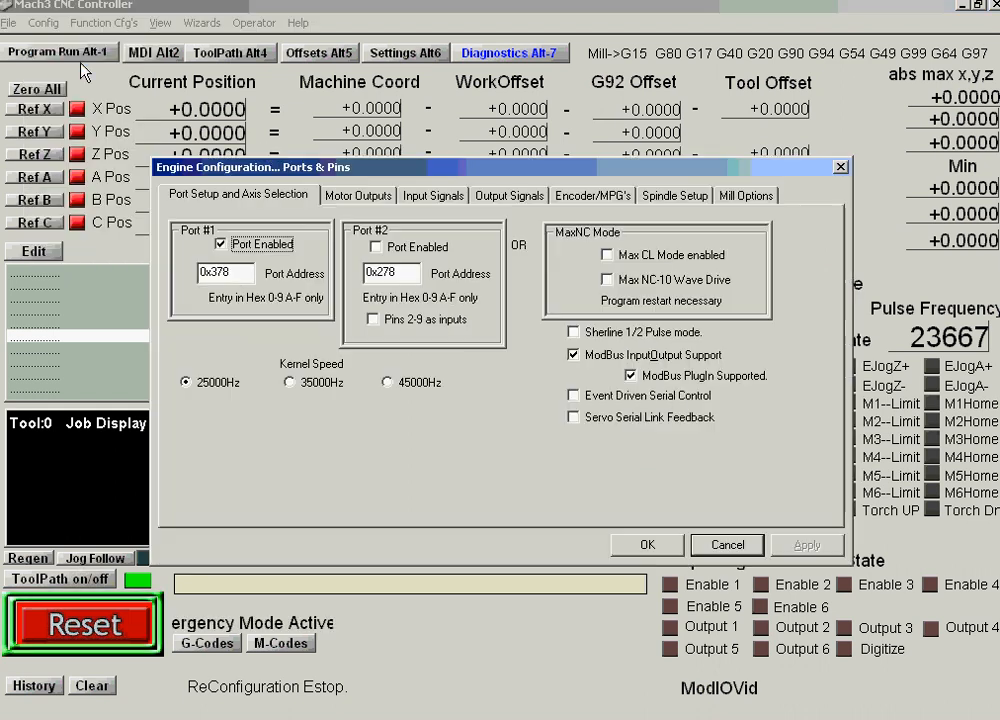
pyautogui.click(603, 198)
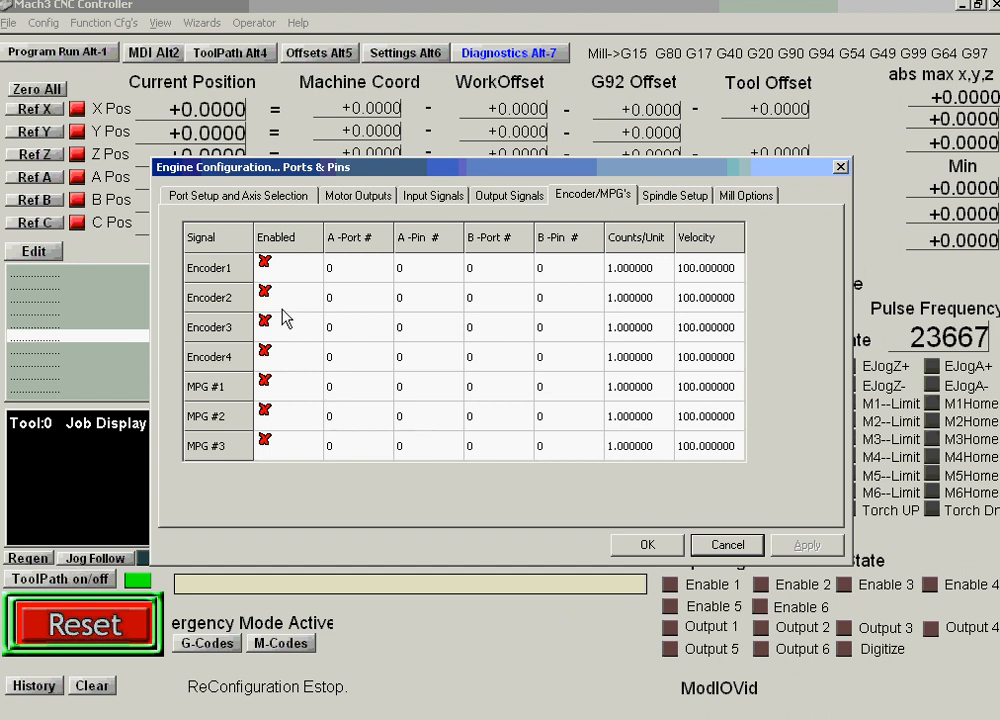
pyautogui.click(264, 268)
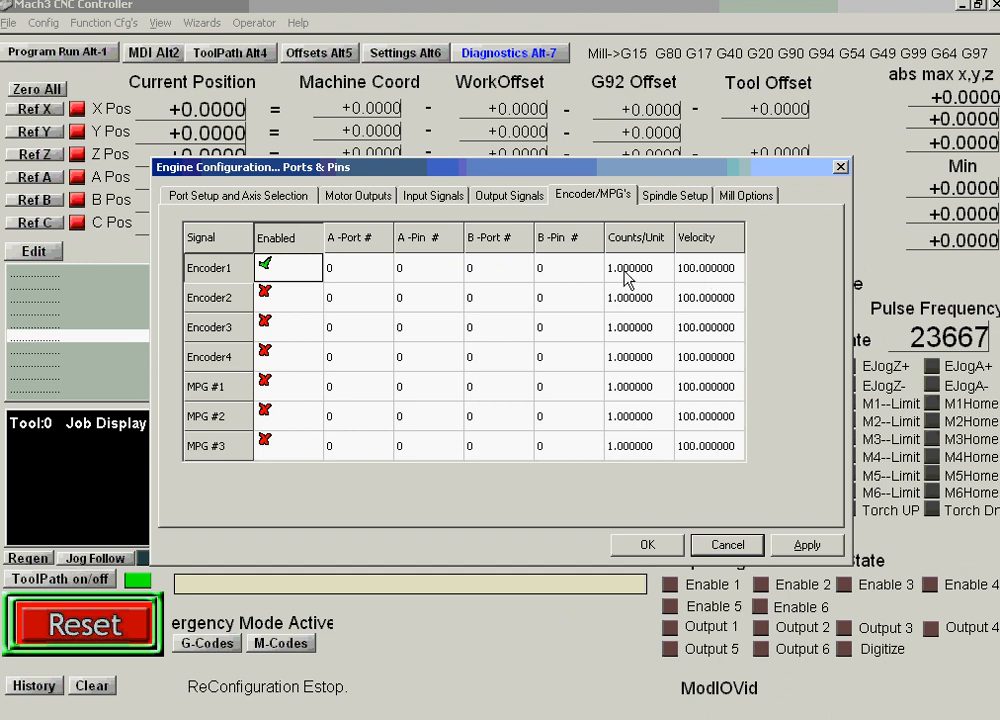
pyautogui.click(806, 546)
pyautogui.click(646, 545)
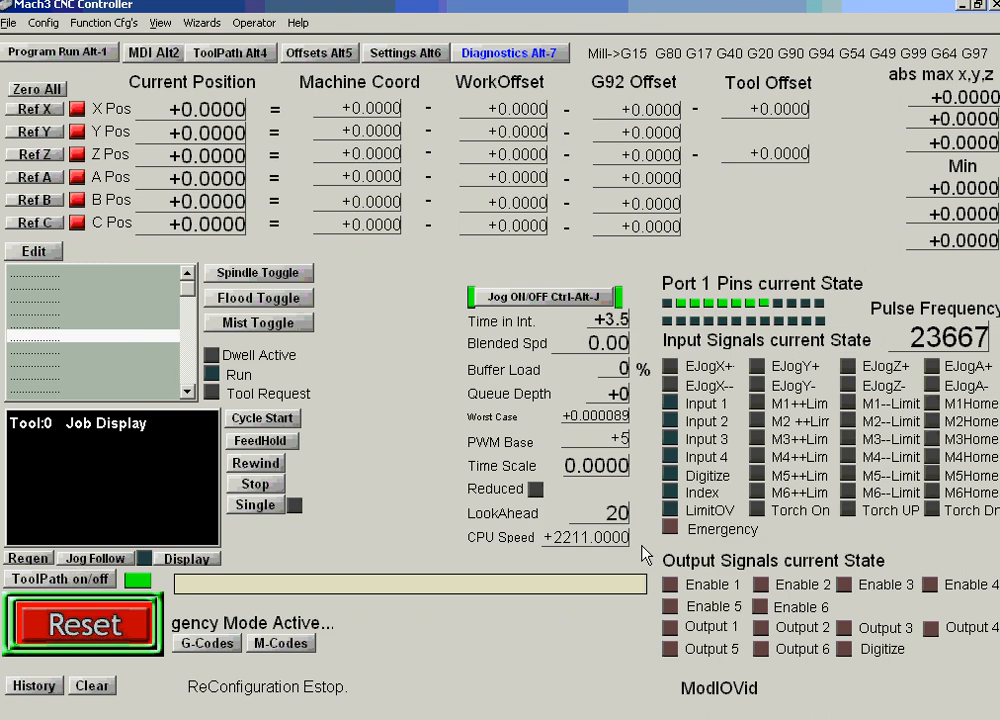
pyautogui.click(80, 624)
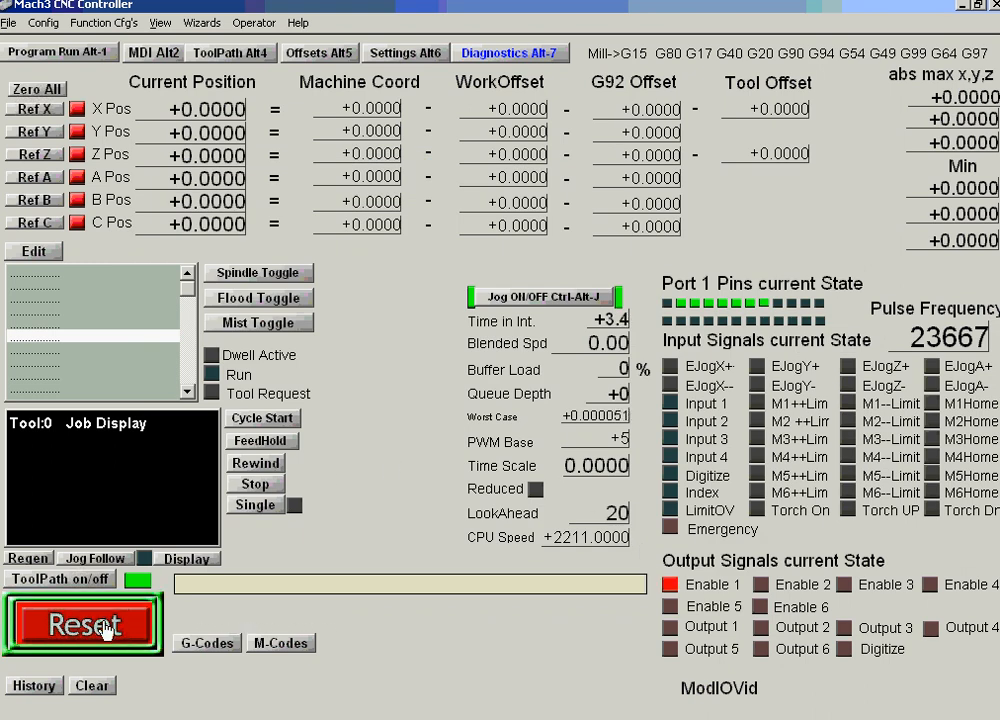
# In the Mach3 configuration for ModIO2, map ModIO Encoder 1 to Enc1 with the encoder controls enabled, and show the encoder position readouts.
pyautogui.click(43, 22)
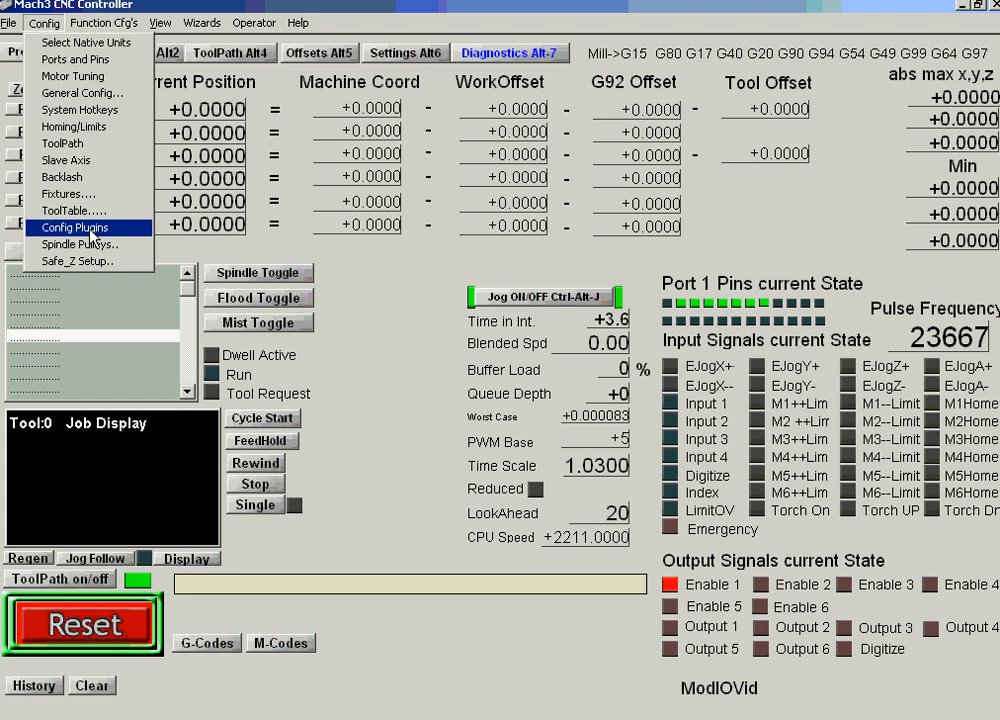
pyautogui.click(90, 229)
pyautogui.click(688, 286)
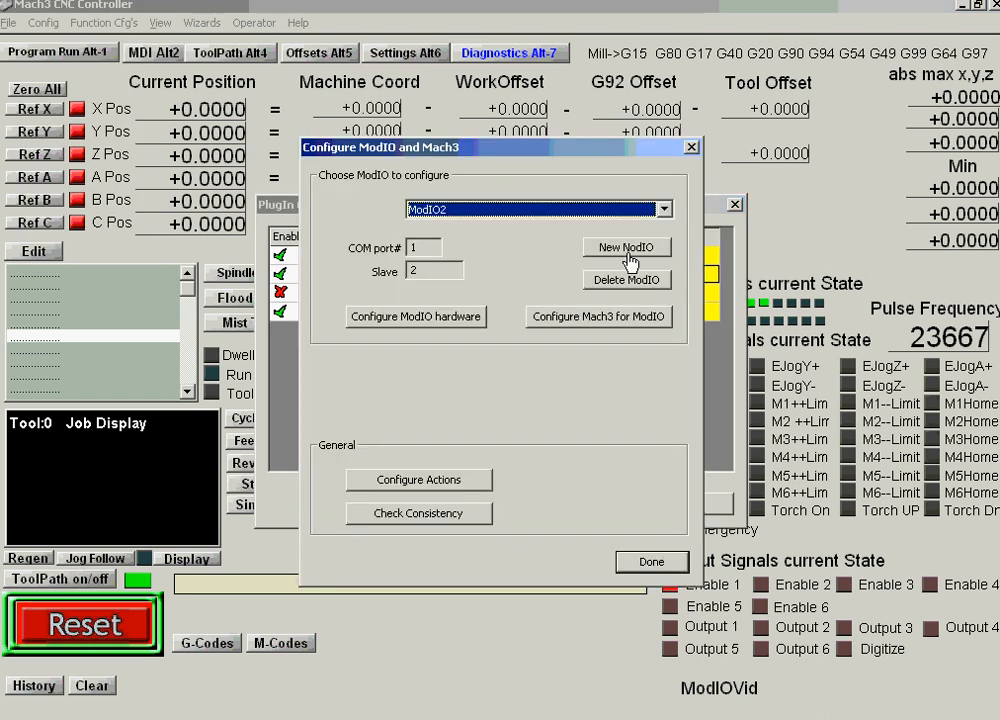
pyautogui.click(640, 314)
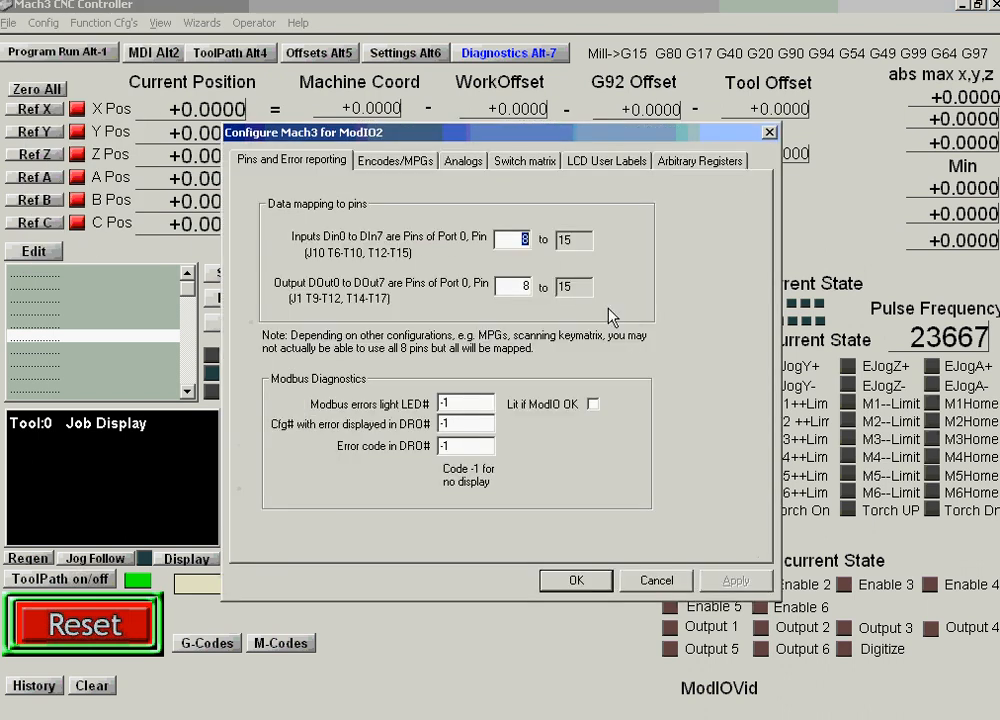
pyautogui.click(397, 165)
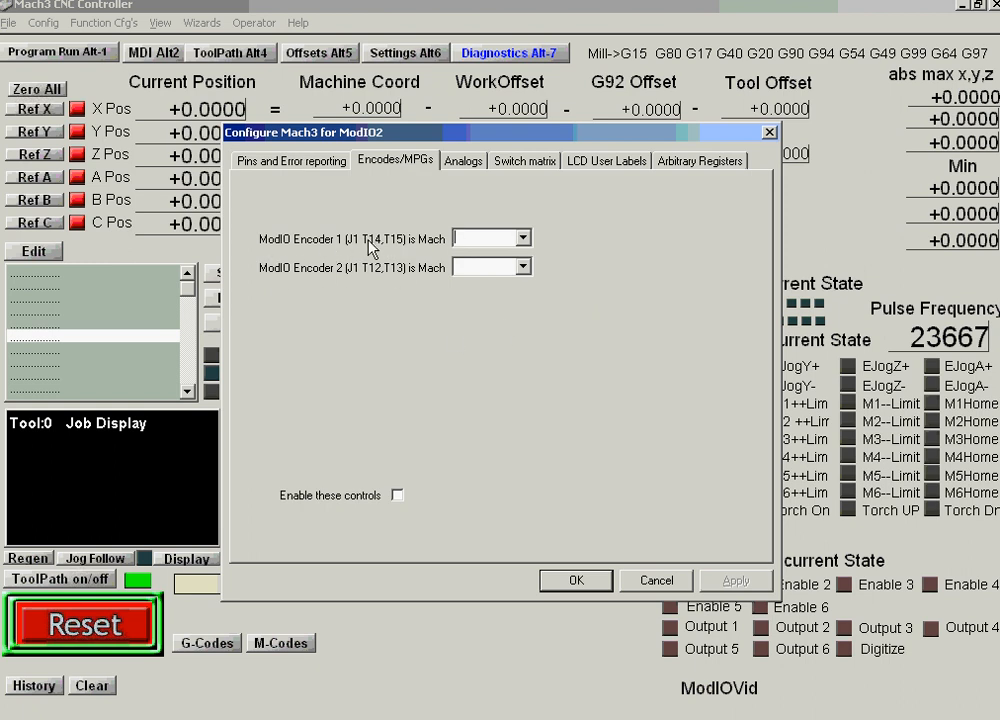
pyautogui.click(524, 240)
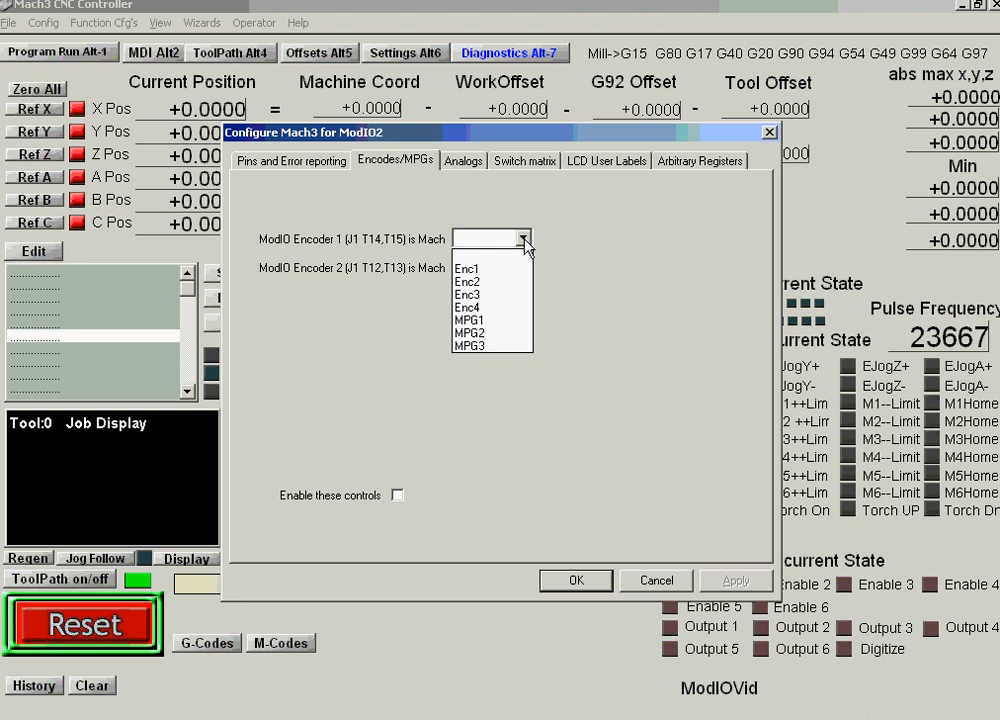
pyautogui.click(466, 269)
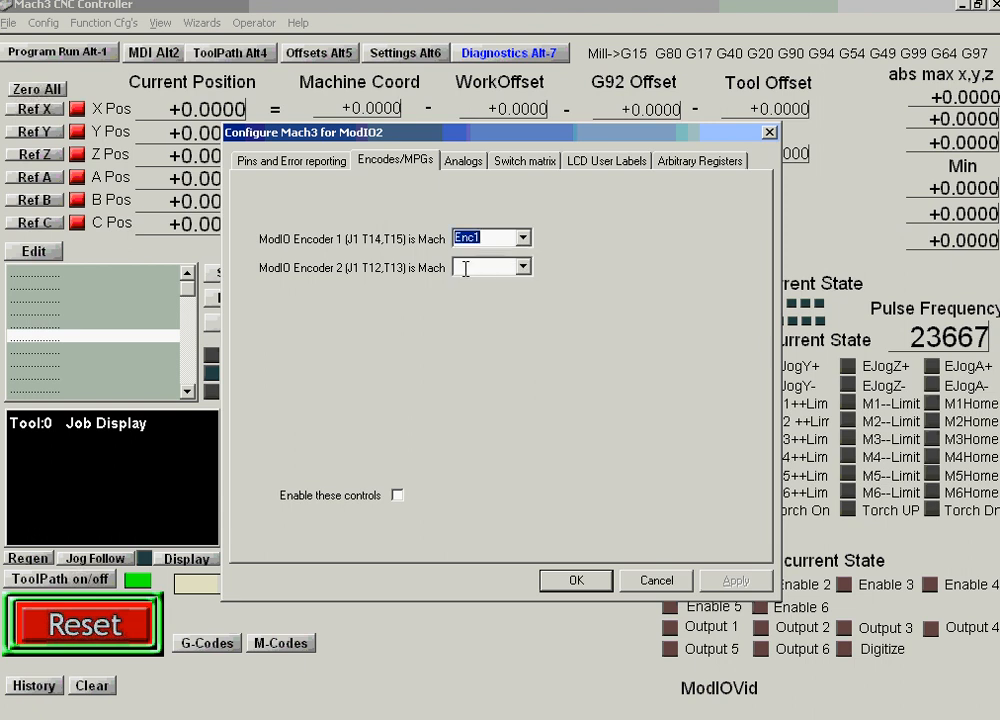
pyautogui.click(398, 496)
pyautogui.click(576, 581)
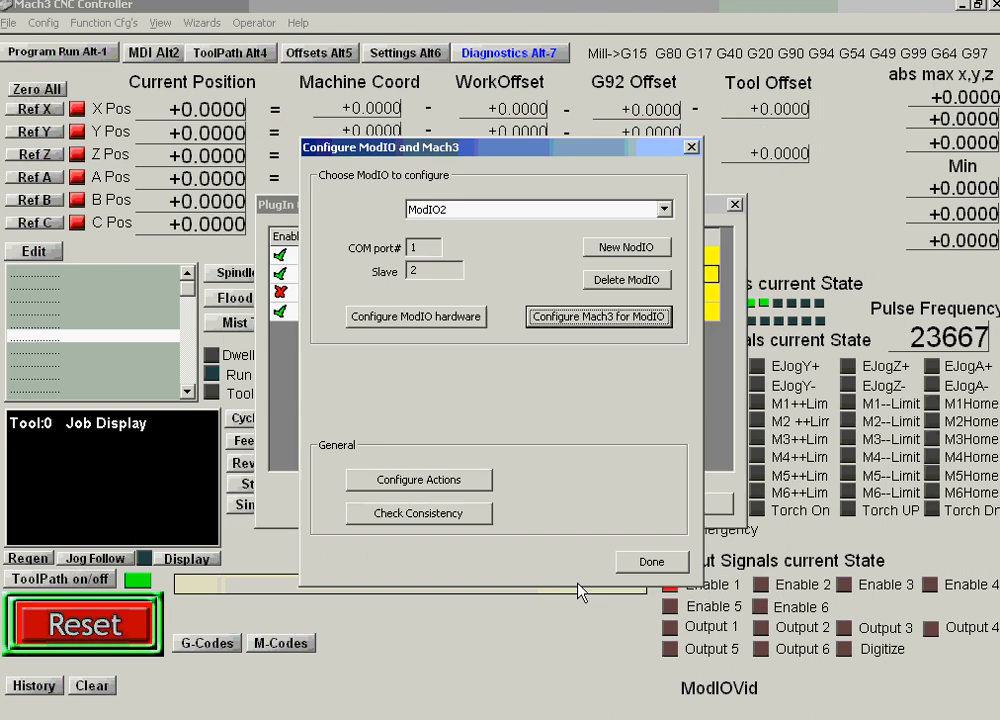
pyautogui.click(648, 563)
pyautogui.click(700, 504)
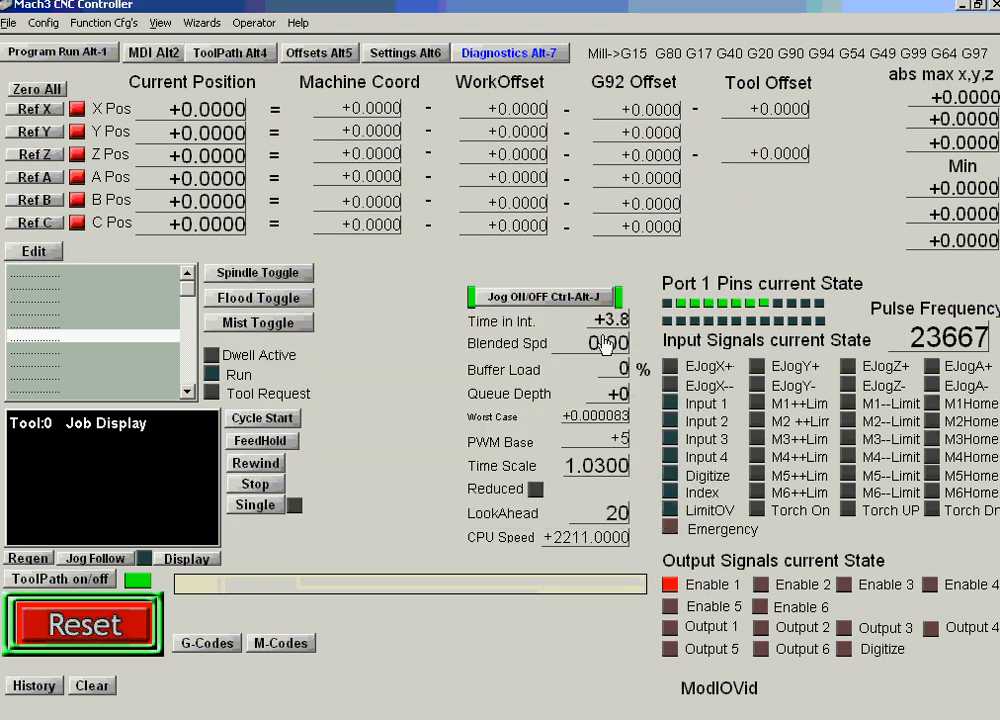
pyautogui.click(391, 53)
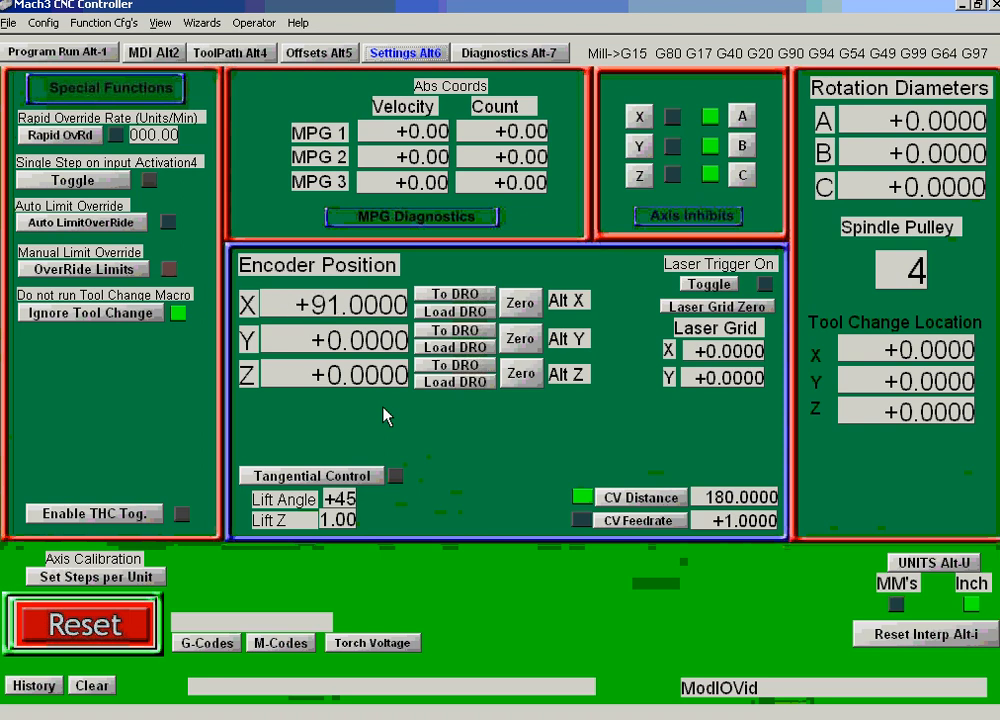
# Remap ModIO Encoder 1 to MPG1 in the Mach3 configuration for ModIO2 and close the plugin configuration.
pyautogui.click(55, 25)
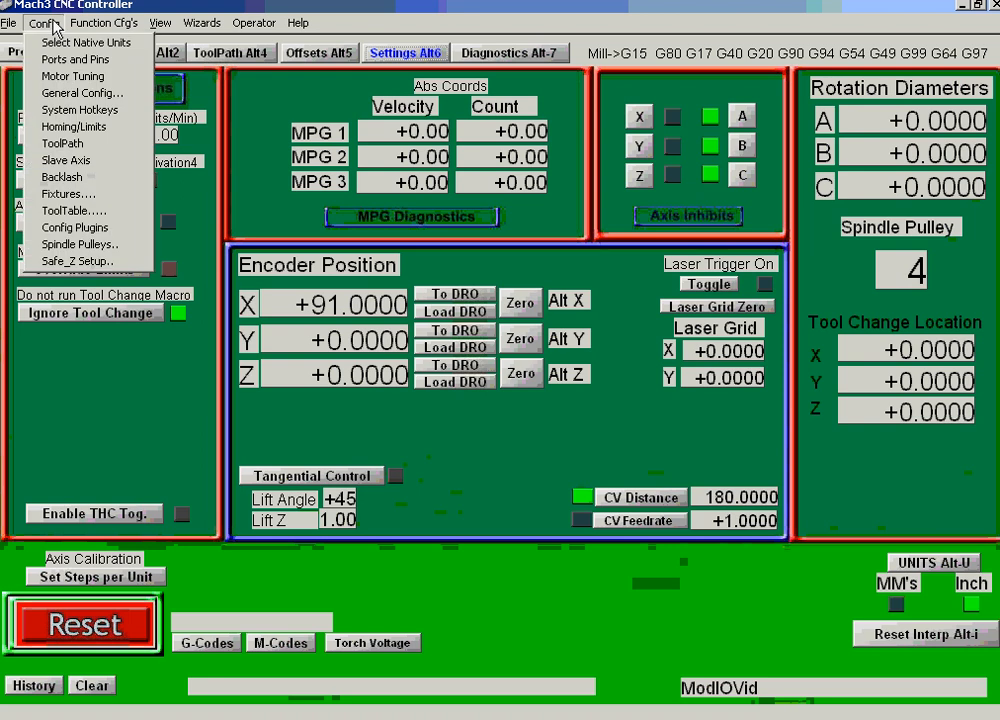
pyautogui.click(75, 228)
pyautogui.click(690, 275)
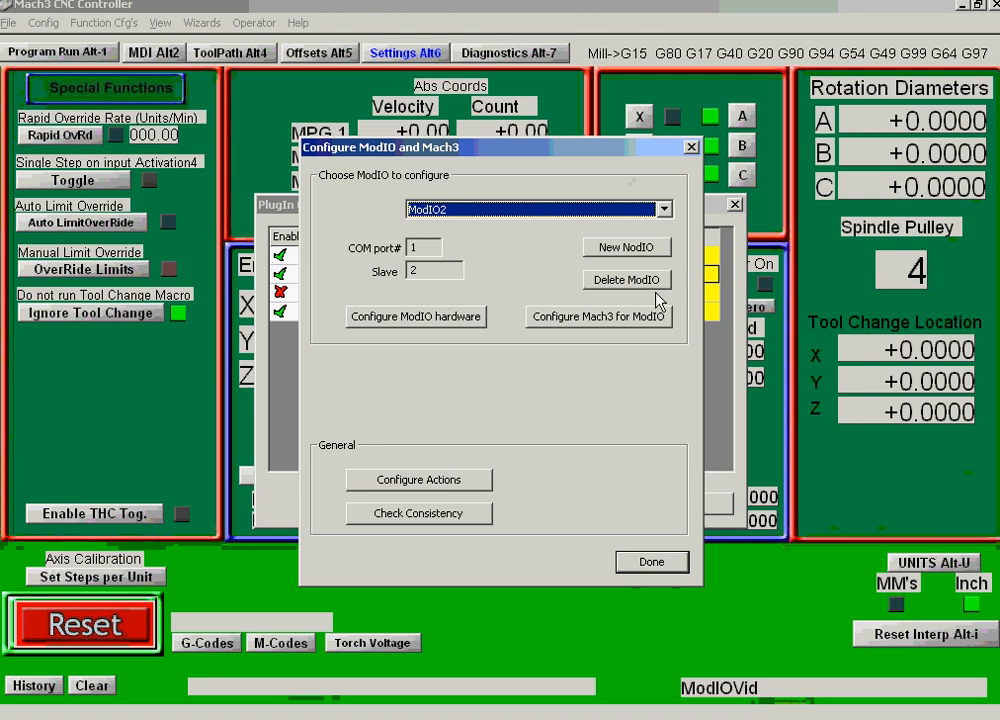
pyautogui.click(614, 317)
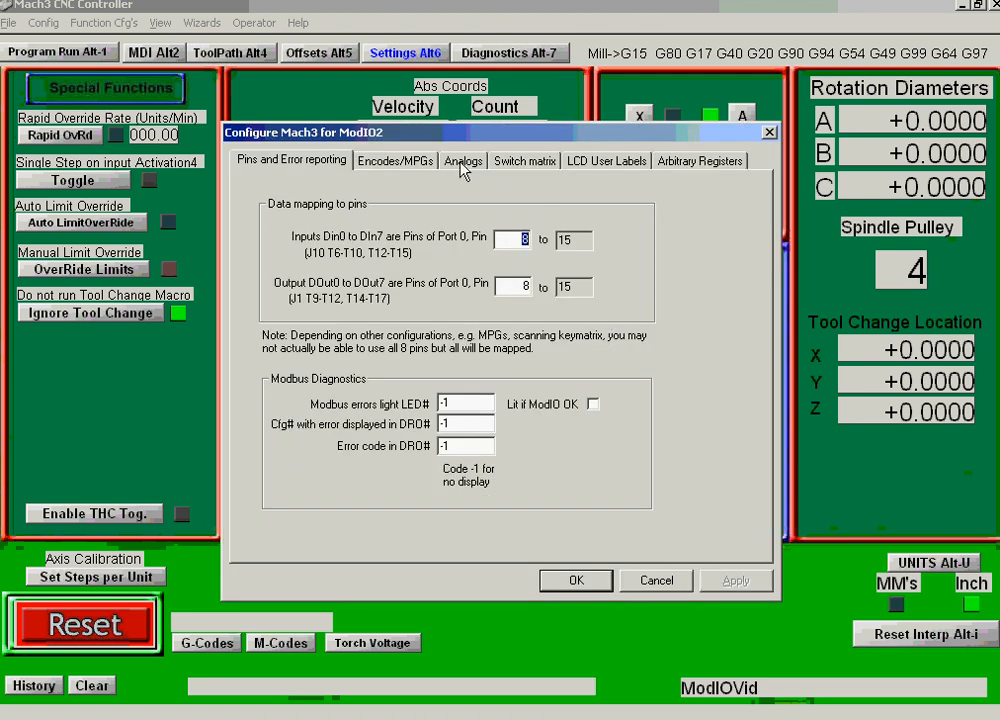
pyautogui.click(413, 162)
pyautogui.click(521, 238)
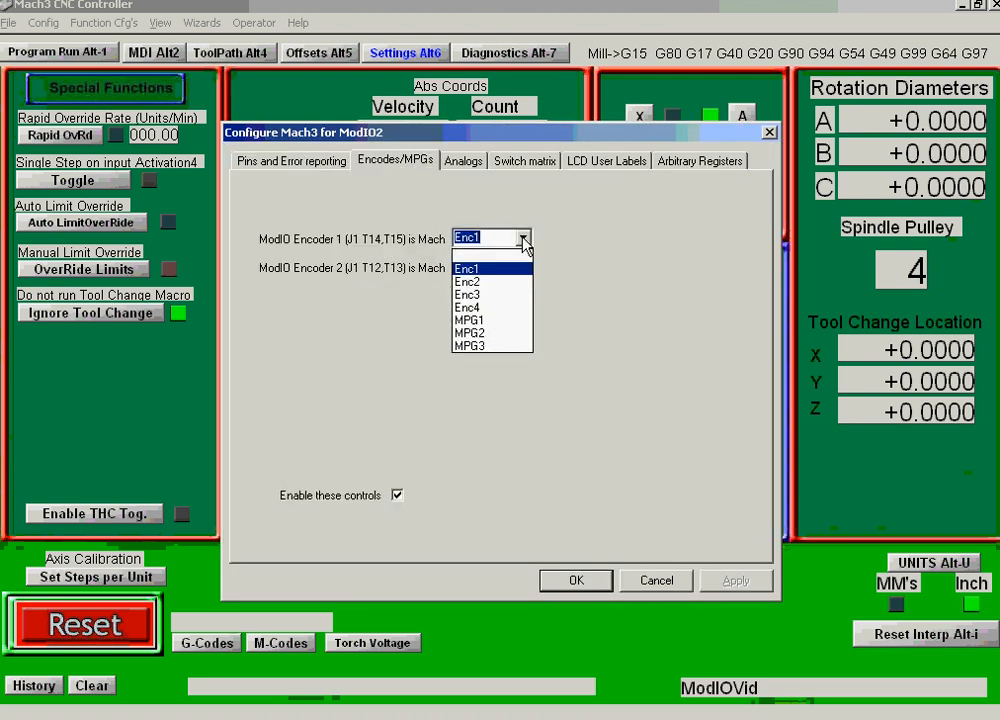
pyautogui.click(472, 320)
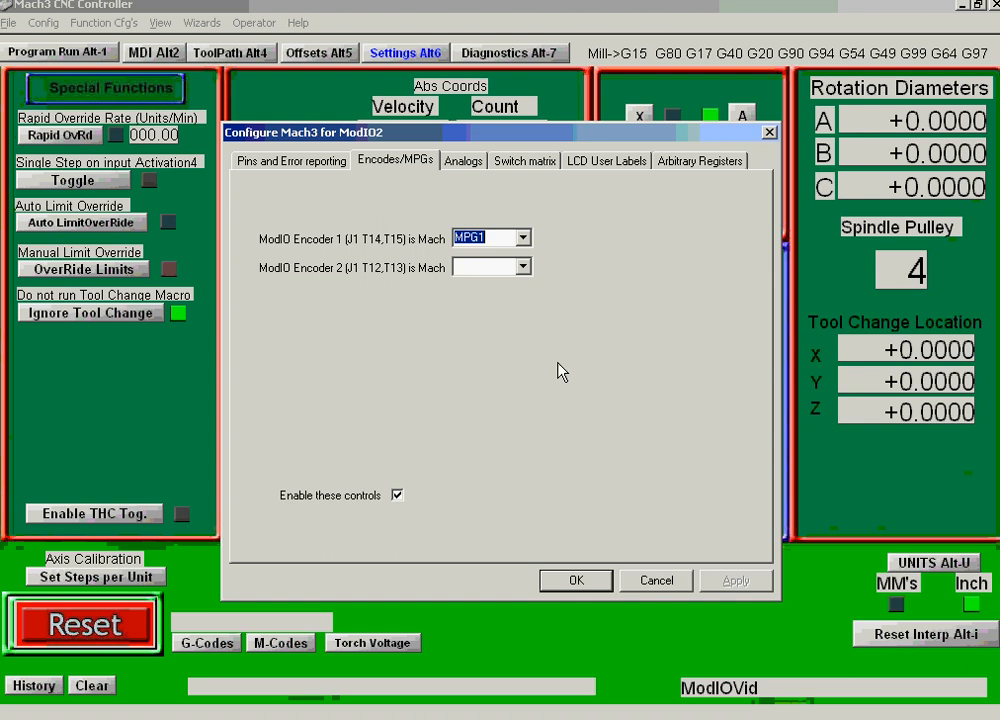
pyautogui.click(576, 581)
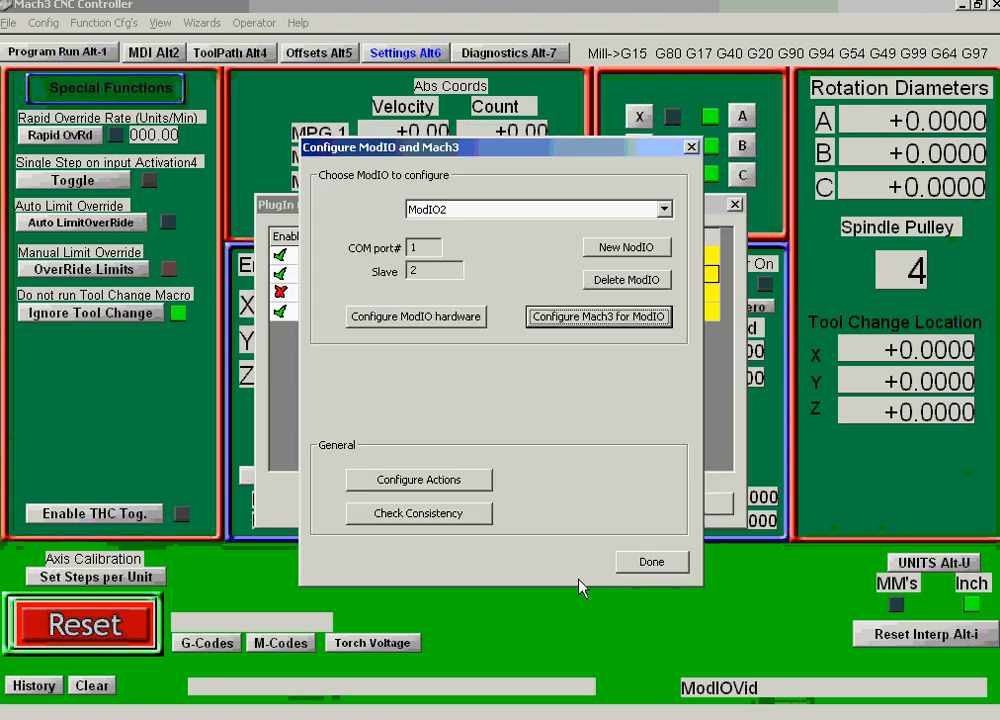
pyautogui.click(648, 565)
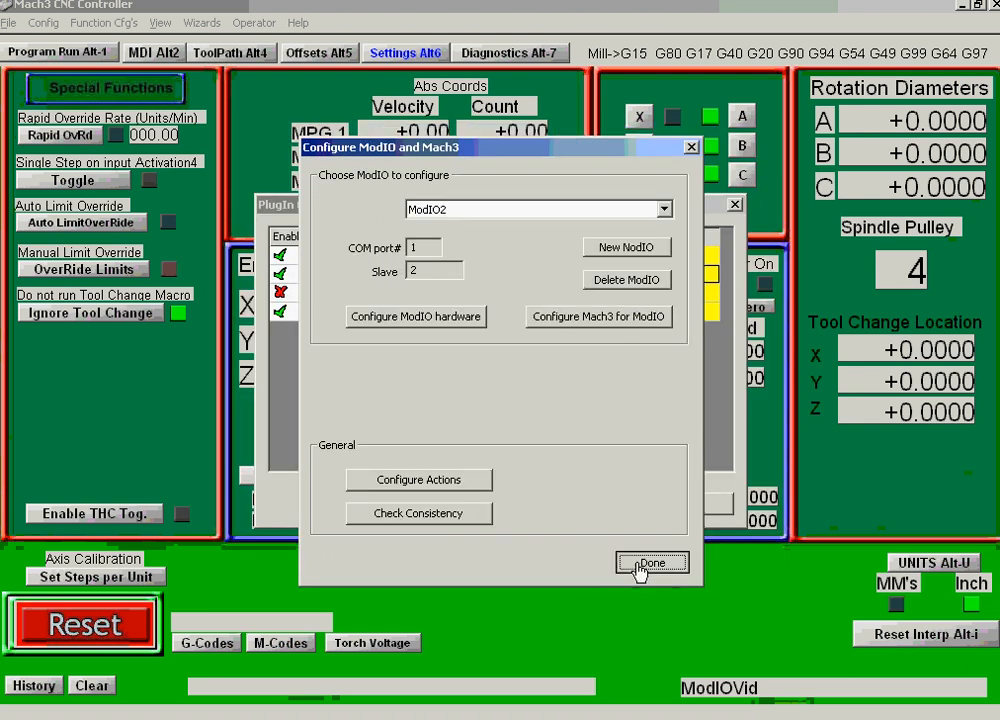
pyautogui.click(695, 504)
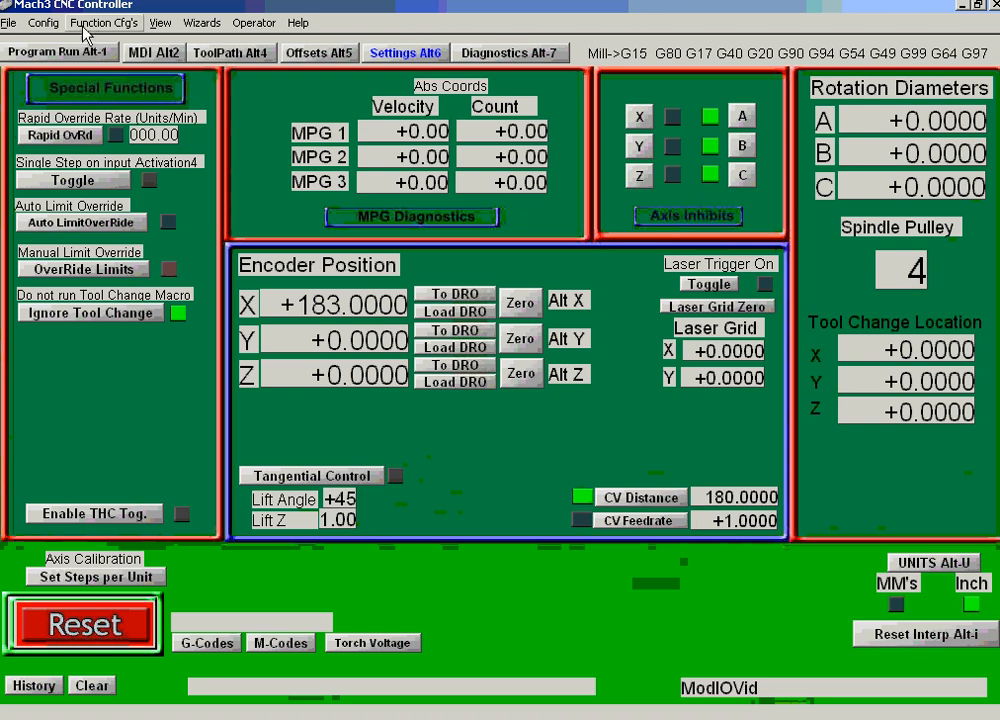
# Disable Encoder1 and enable MPG #1 in the Ports and Pins configuration, and apply the changes.
pyautogui.click(47, 24)
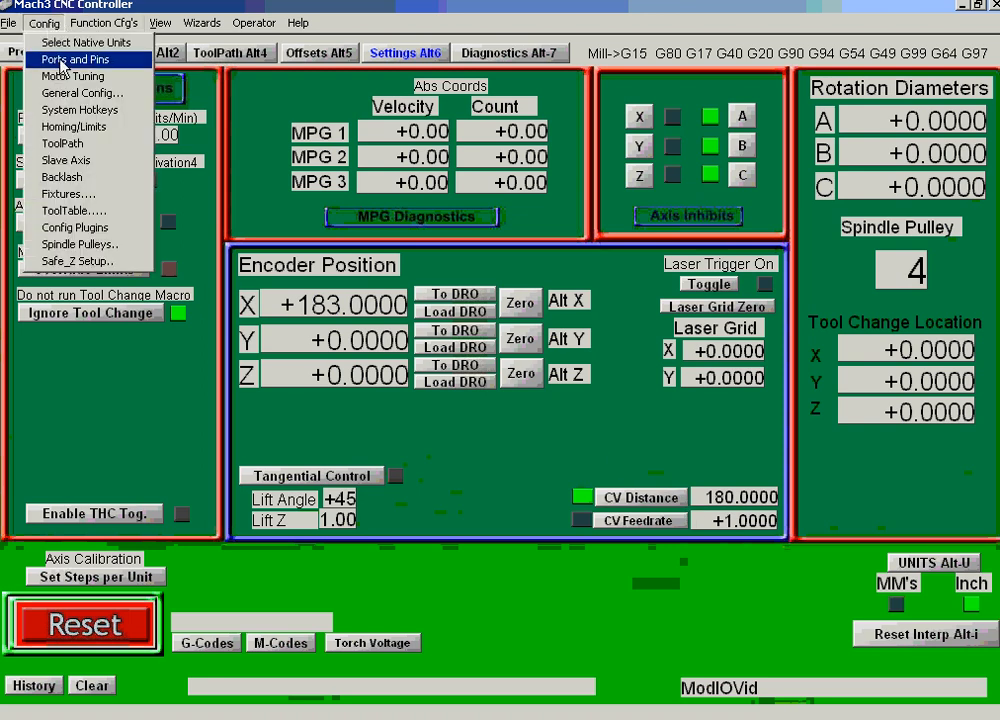
pyautogui.click(50, 58)
pyautogui.click(577, 198)
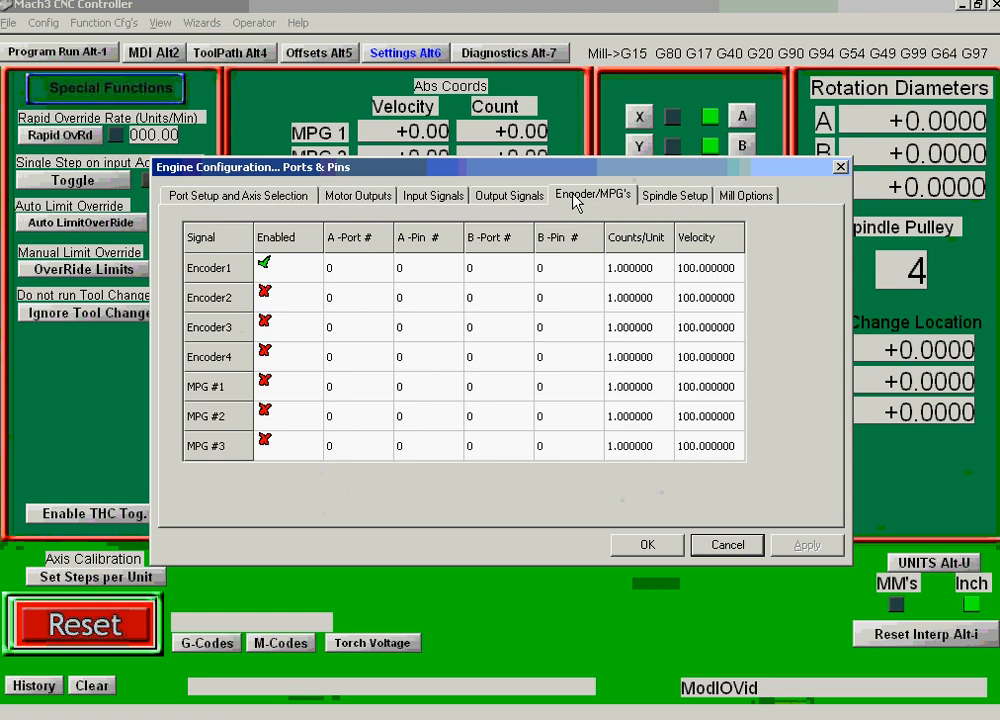
pyautogui.click(280, 263)
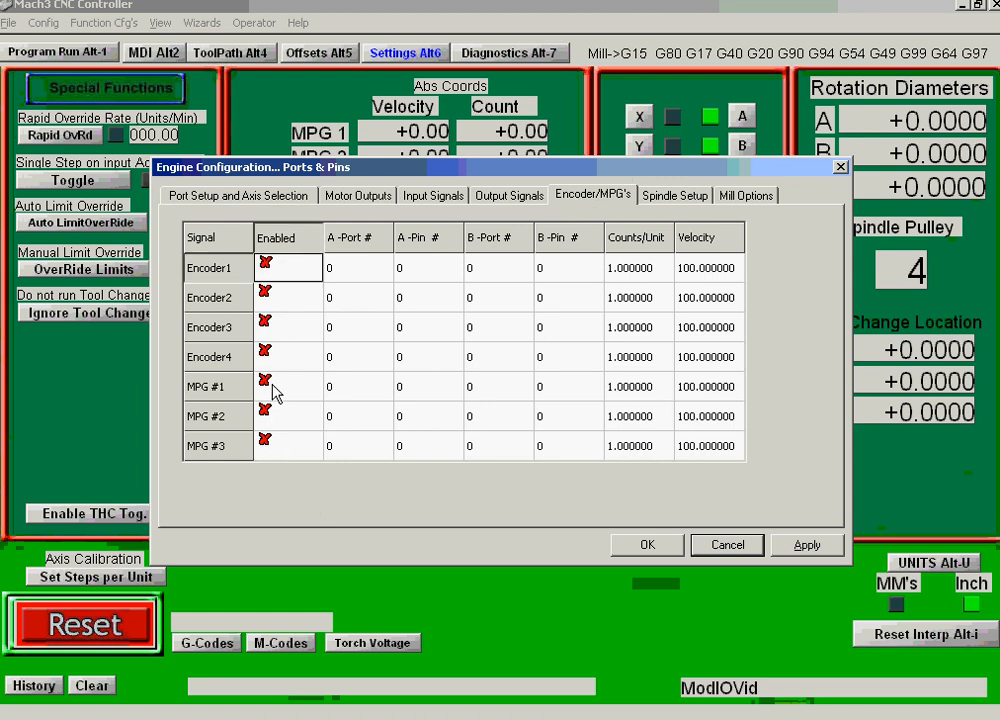
pyautogui.click(265, 387)
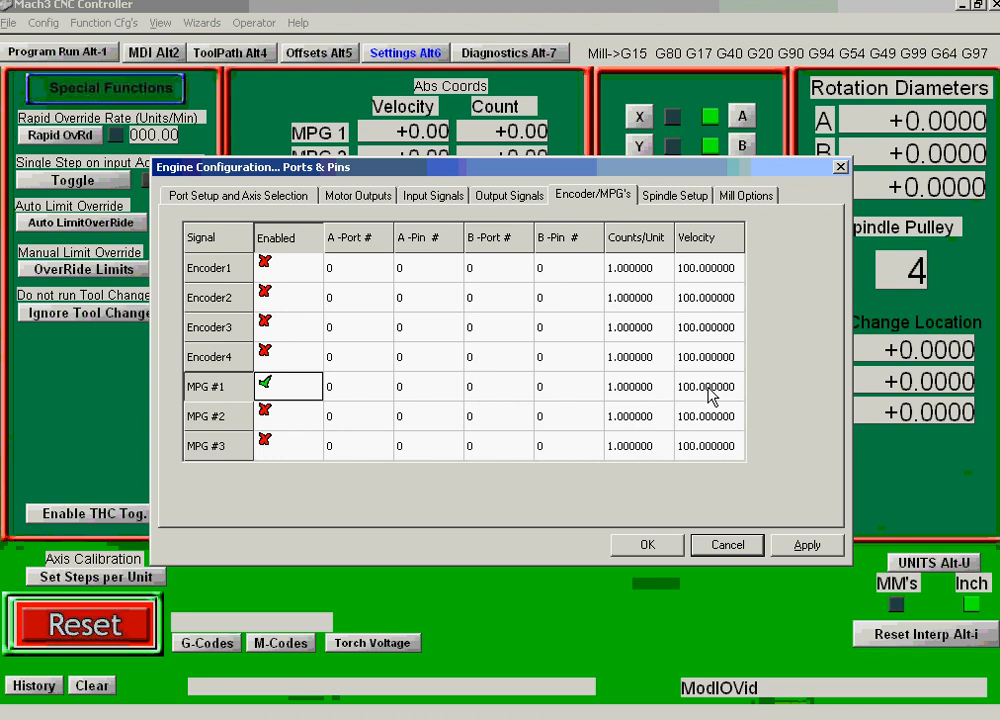
pyautogui.click(805, 546)
pyautogui.click(646, 545)
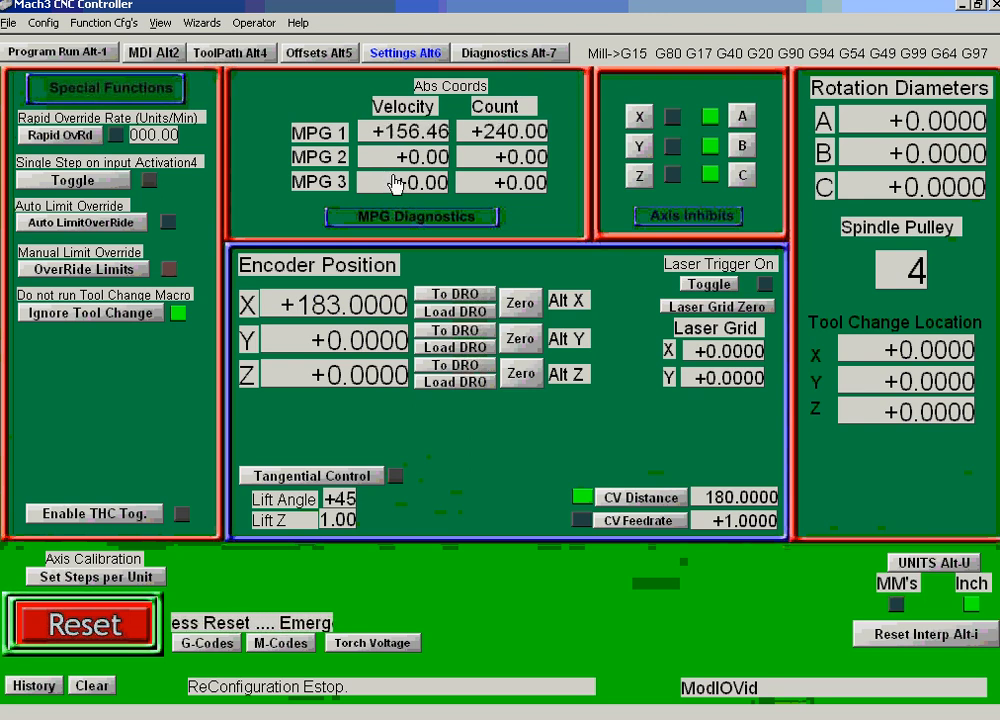
# Return to the Program Run screen and set the jog mode to MPG on the jog pendant.
pyautogui.click(68, 55)
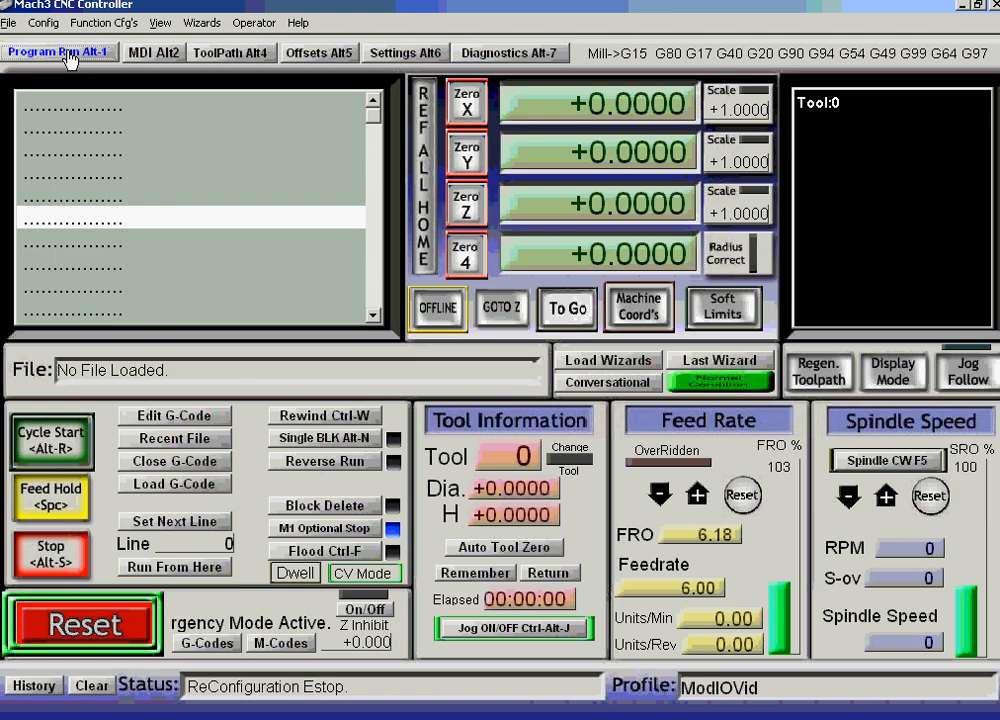
pyautogui.press('Tab')
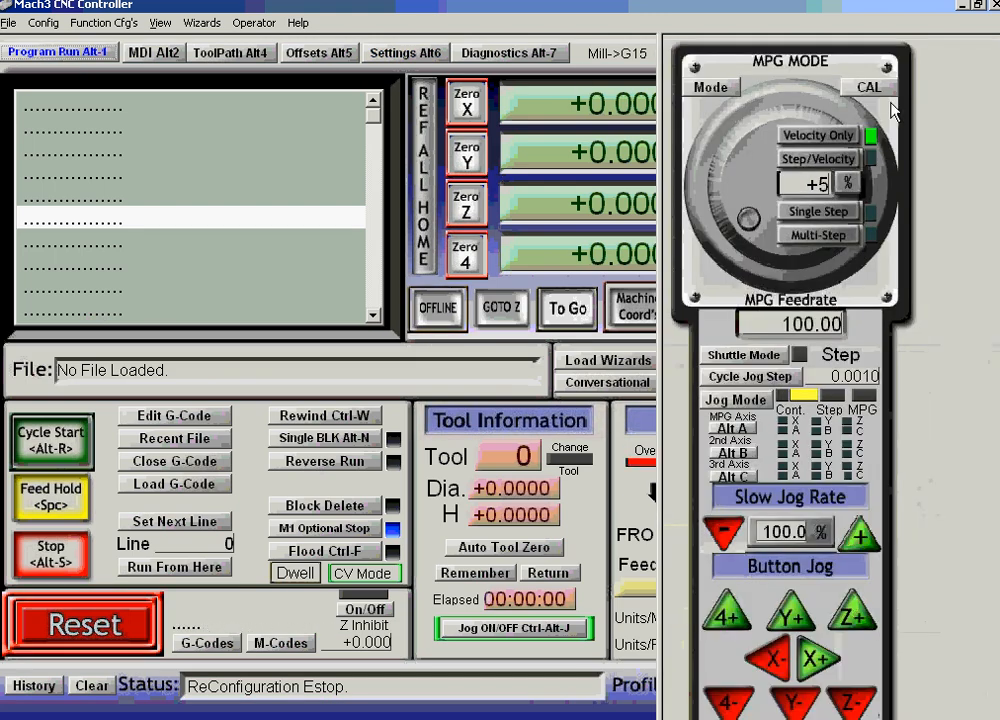
pyautogui.click(742, 403)
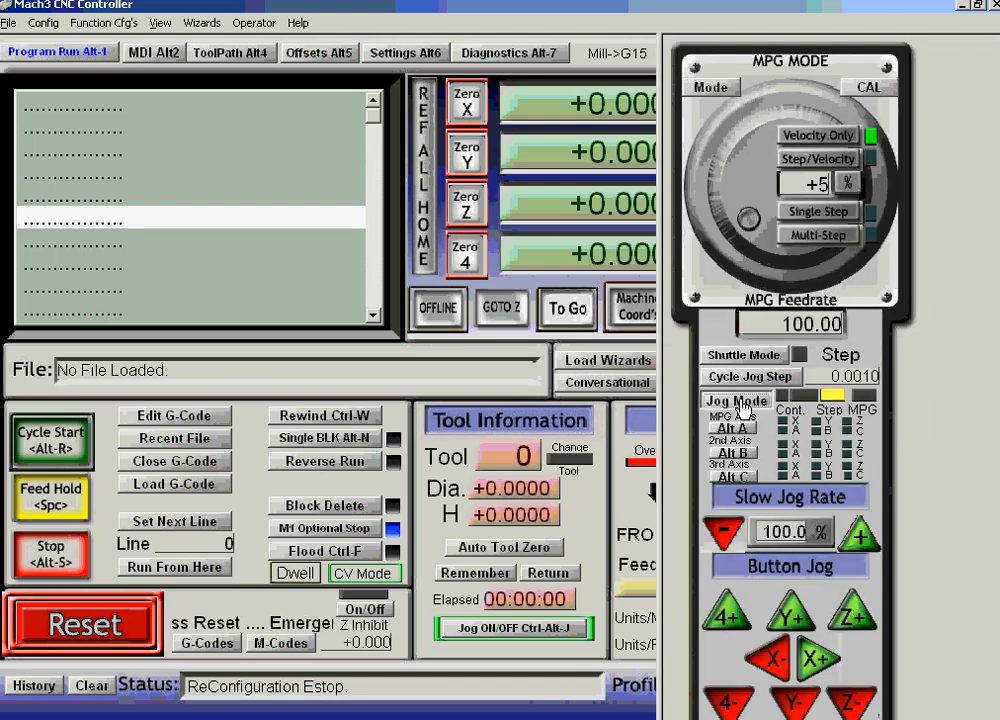
pyautogui.click(742, 403)
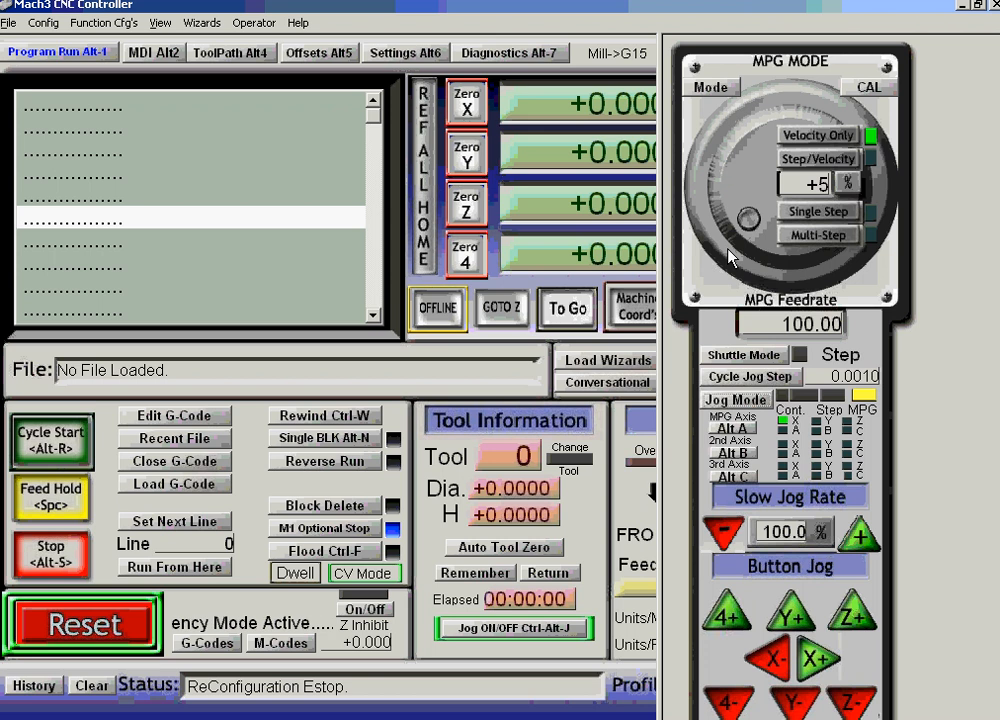
pyautogui.press('Tab')
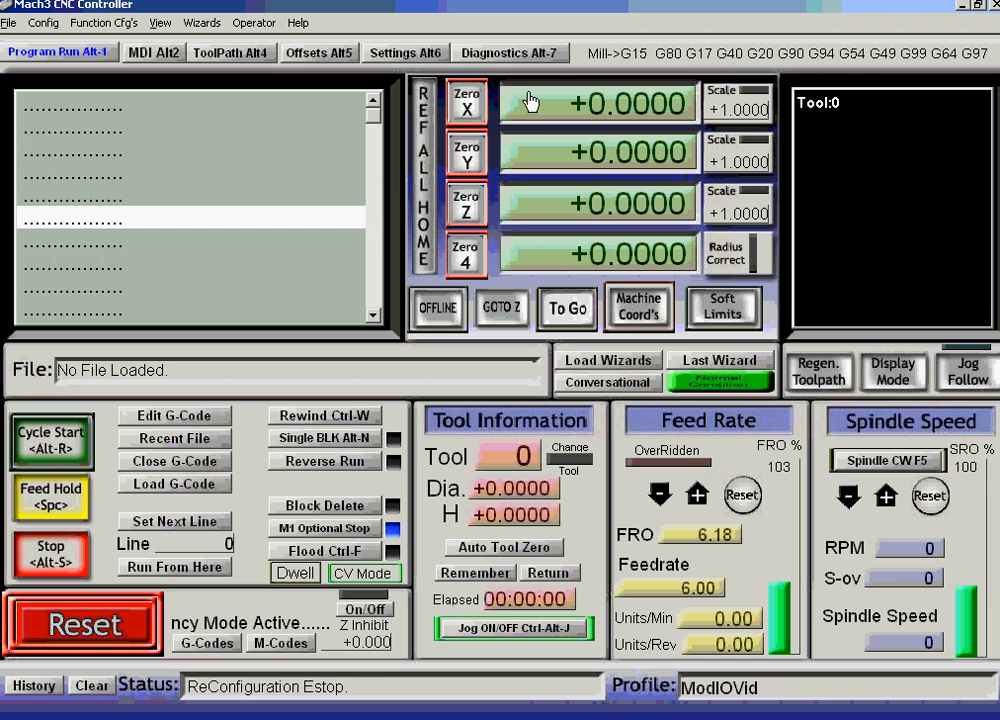
# Set the MPG mode to Multi-Step on the jog pendant and hide the pendant.
pyautogui.press('Tab')
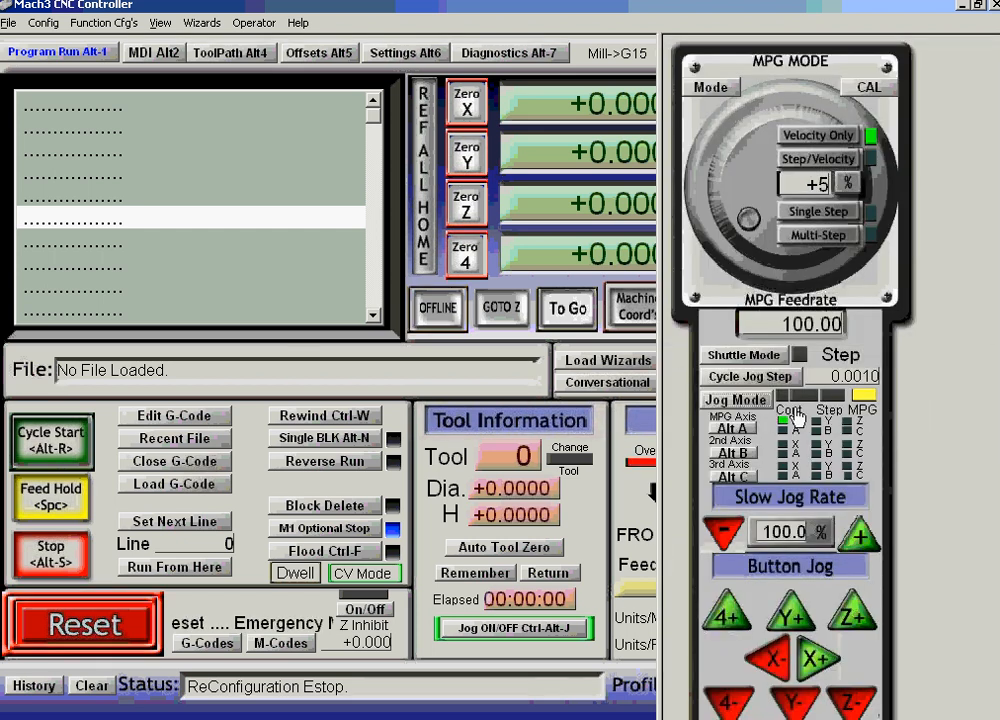
pyautogui.click(815, 237)
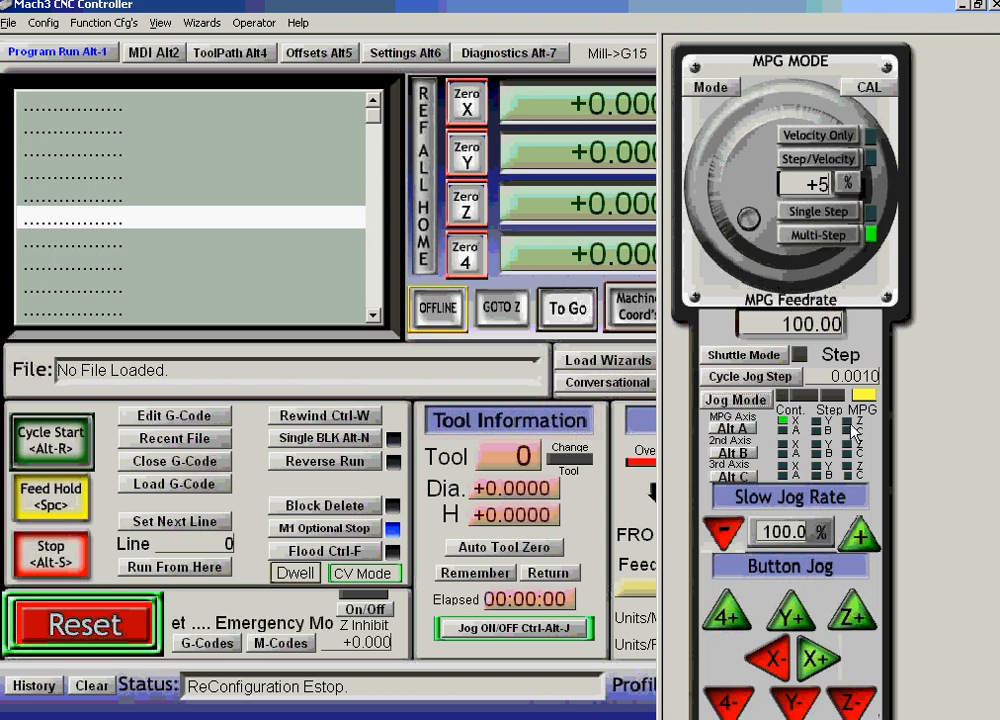
pyautogui.press('Tab')
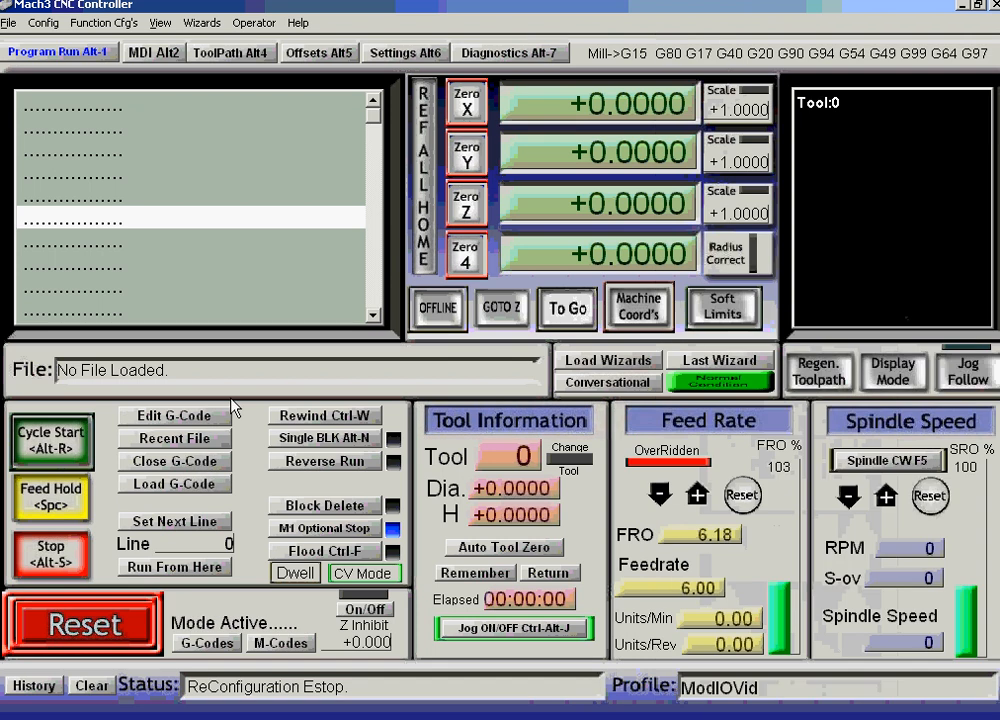
# Reset the controller and test jogging the X axis in both directions.
pyautogui.click(107, 622)
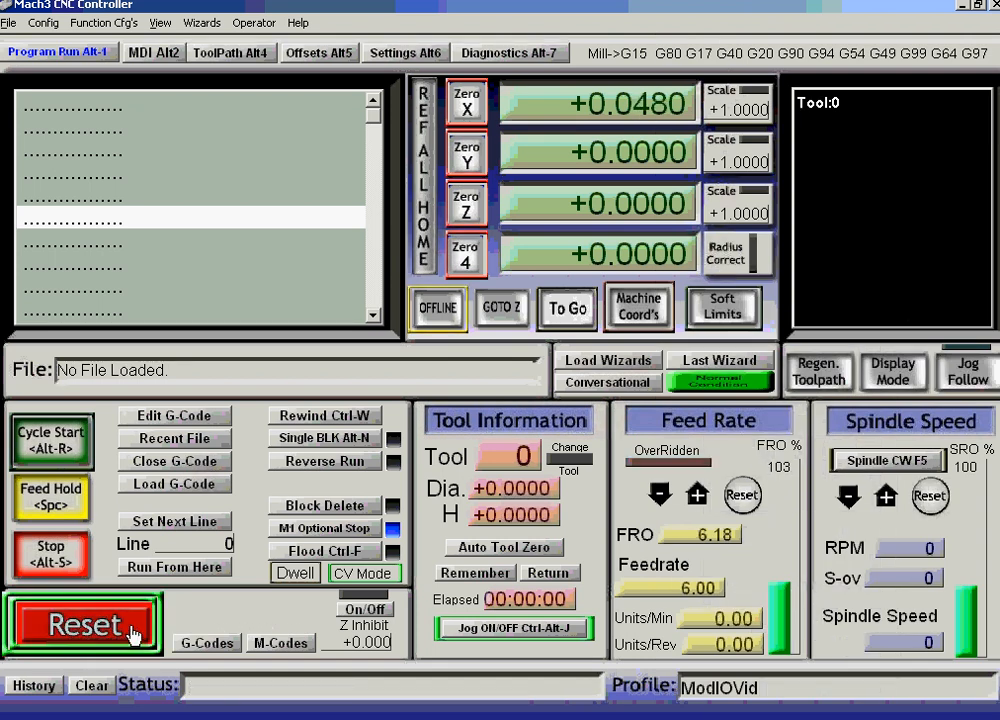
pyautogui.press('Right')
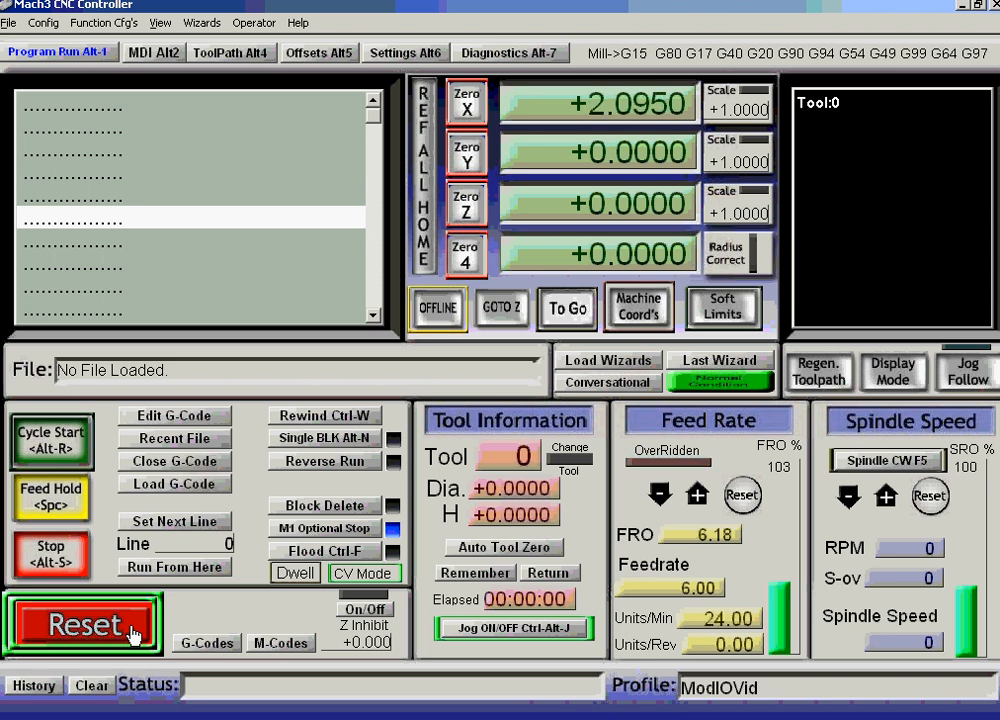
pyautogui.press('Left')
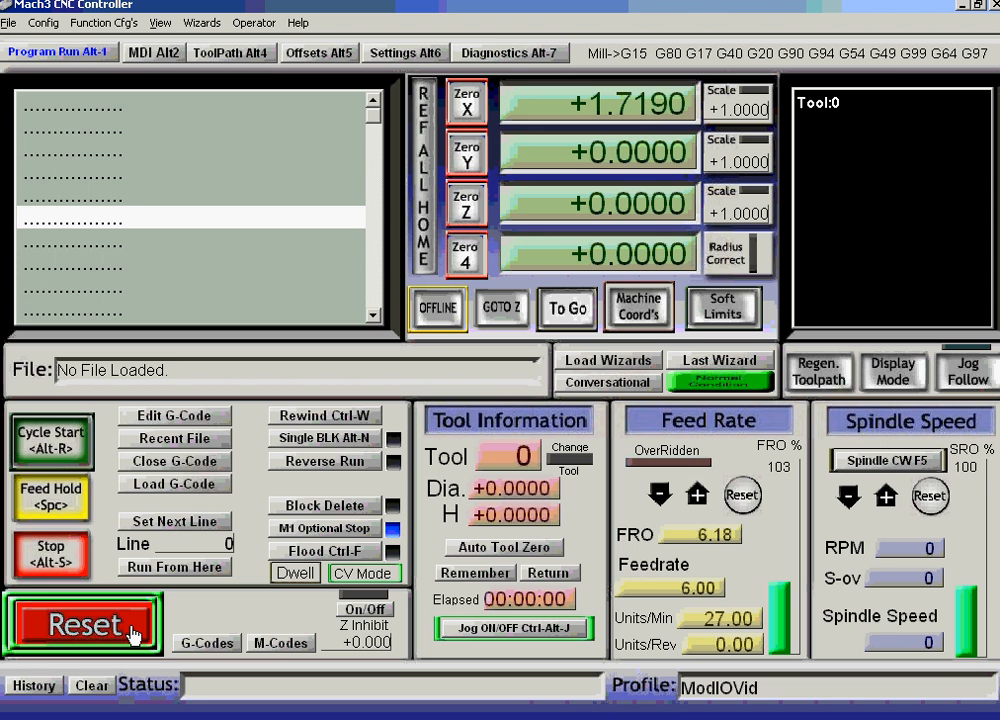
pyautogui.press('Right')
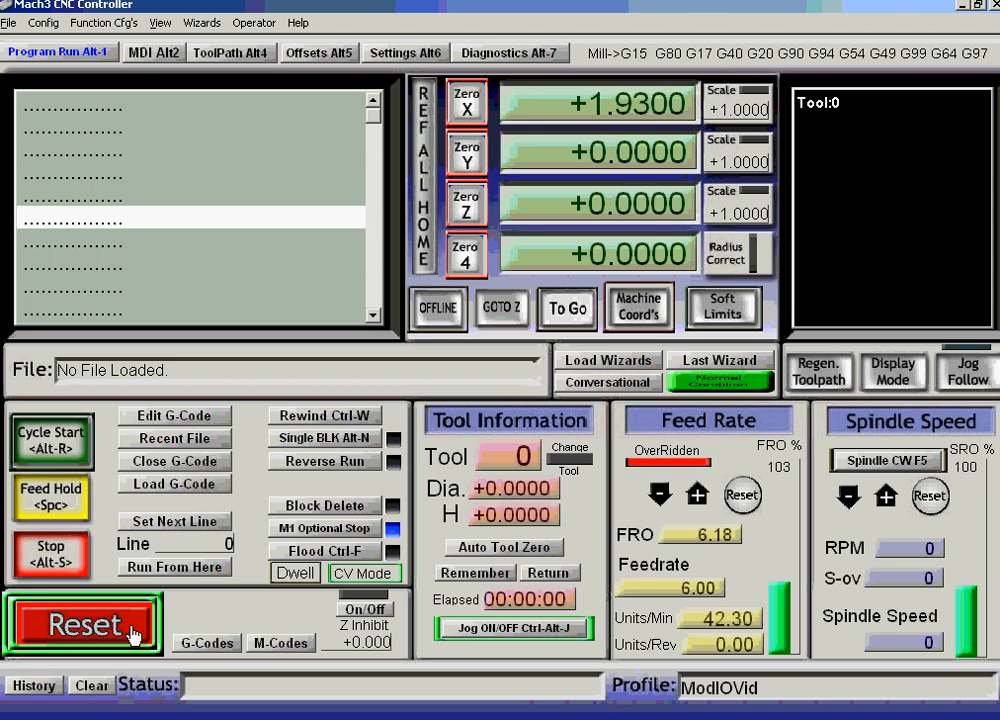